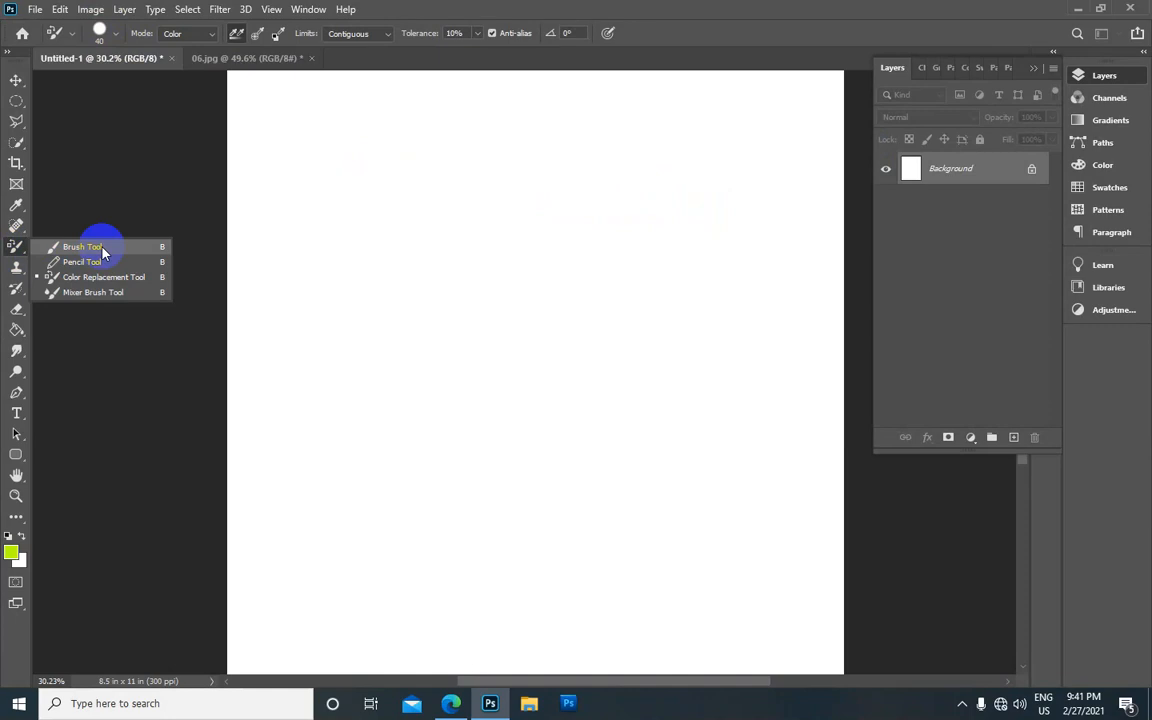
Switch to the Brush tool and set the brush size to 50 px.
click(103, 33)
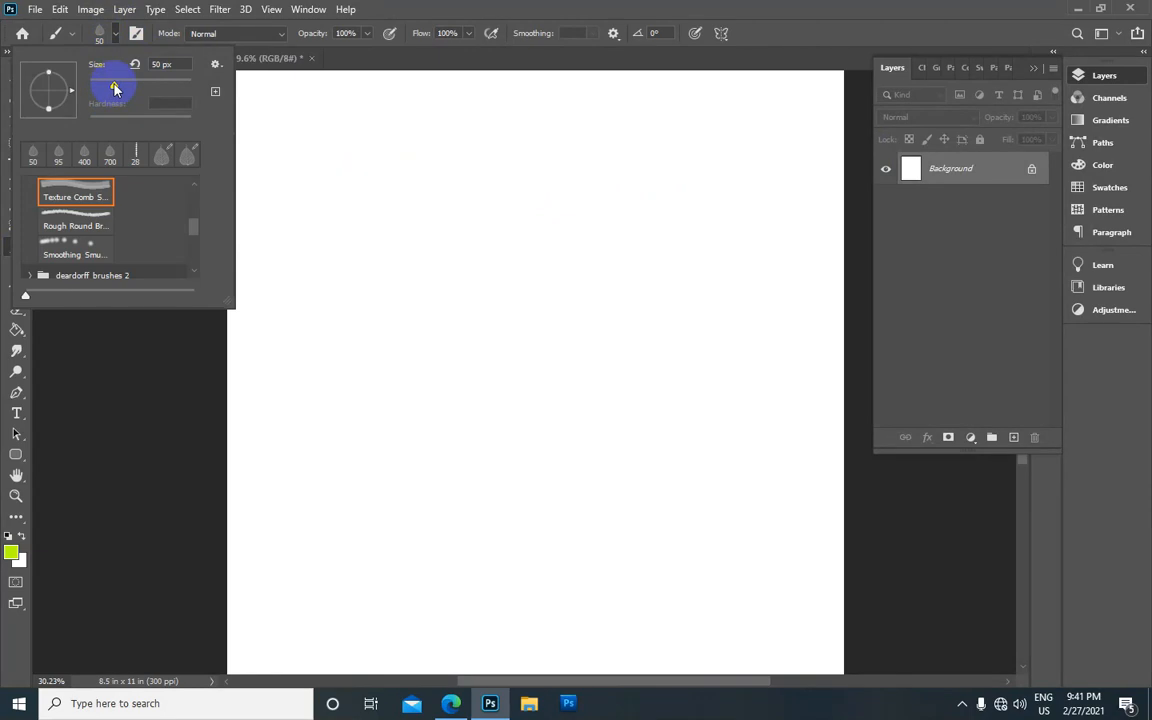
drag(172, 62, 143, 67)
text(50)
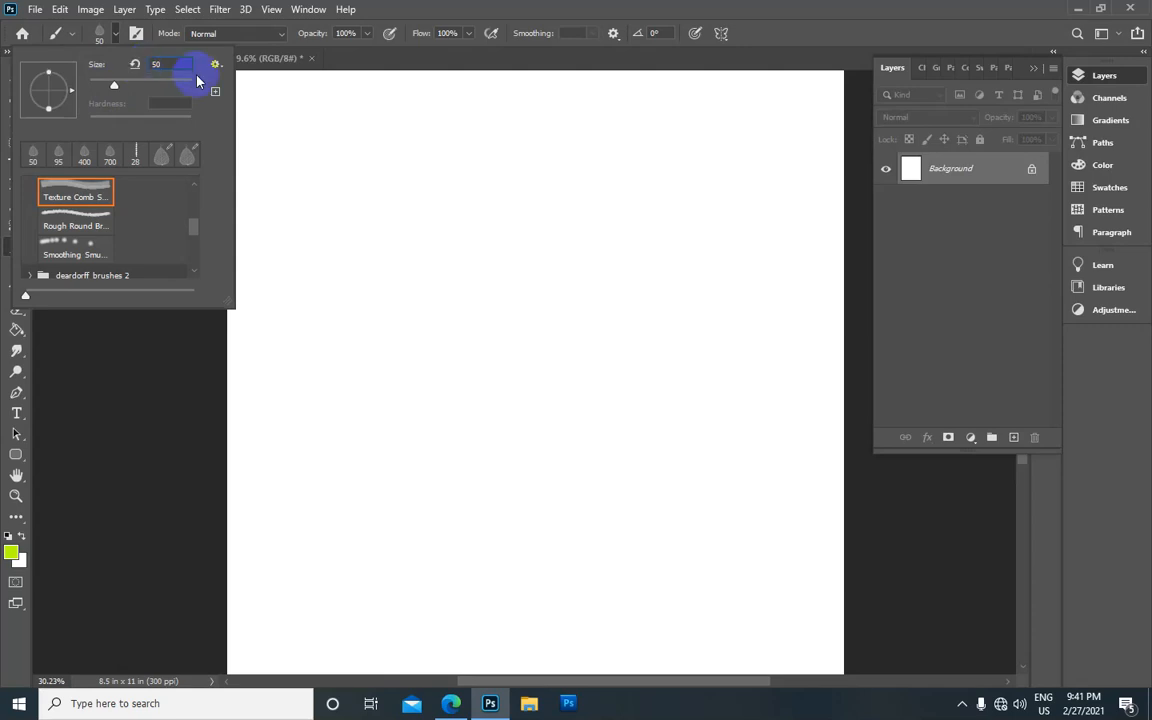
key(Return)
Show the full brush settings and choose the maple leaf brush tip of 74 px.
click(137, 34)
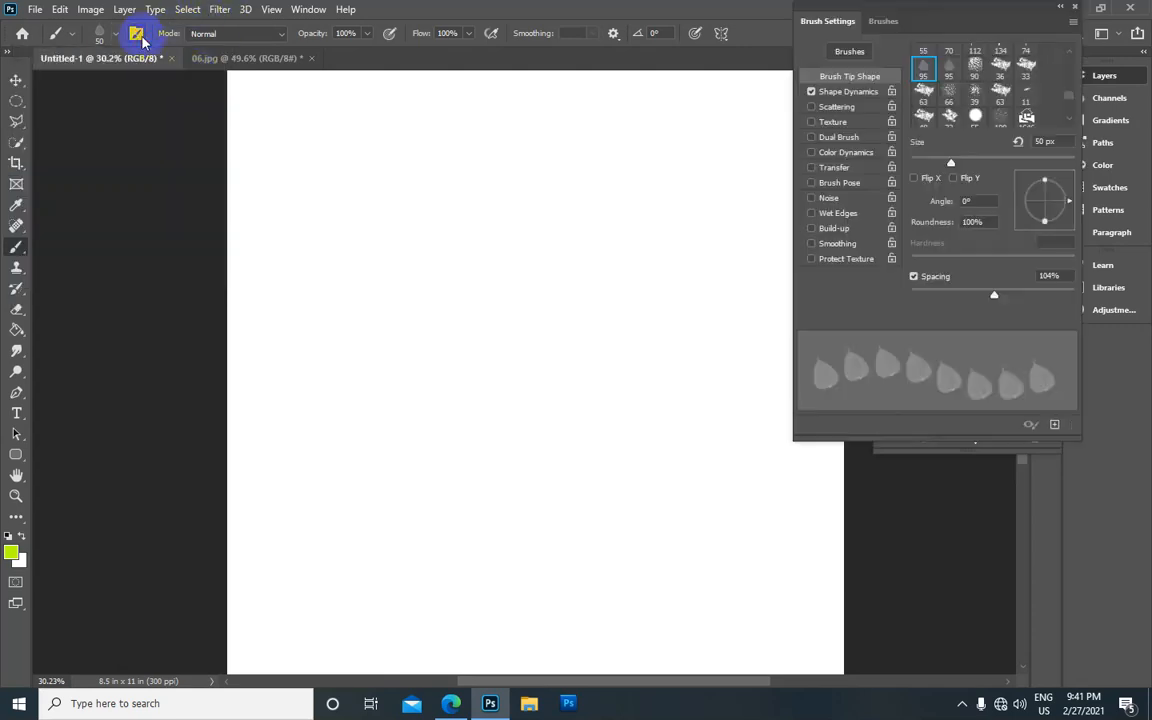
mouse_move(963, 10)
mouse_down()
mouse_move(713, 88)
mouse_move(657, 72)
mouse_up()
scroll(620, 148, down, 1)
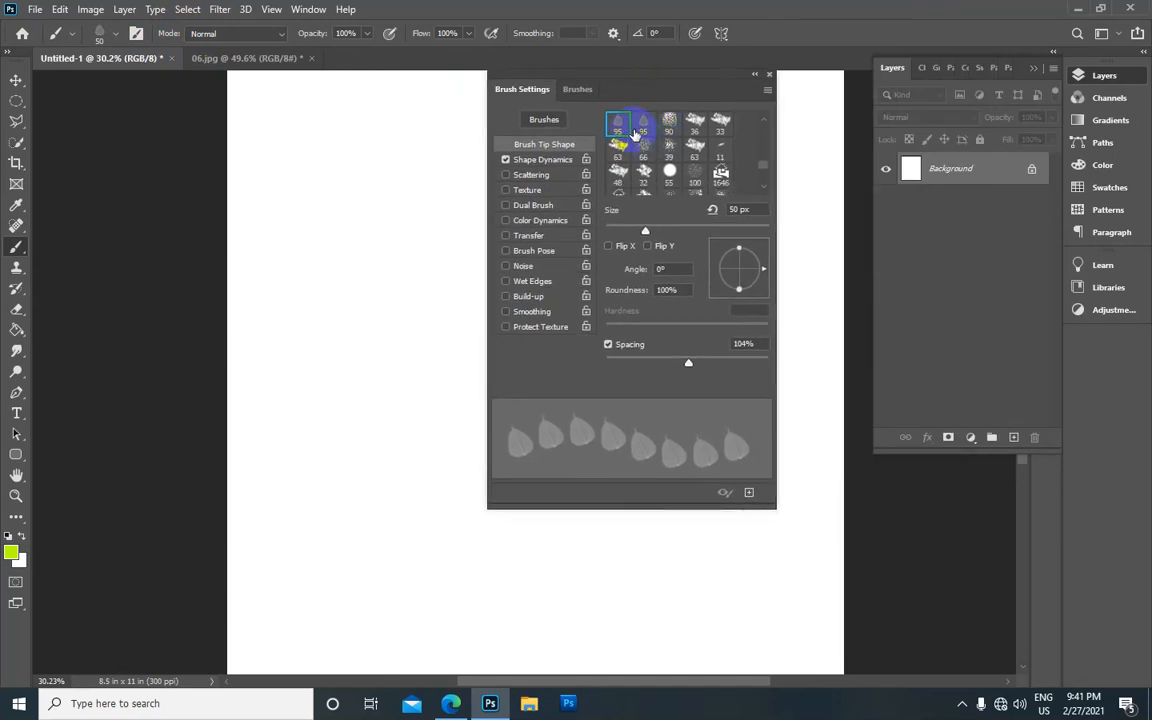
scroll(652, 148, up, 1)
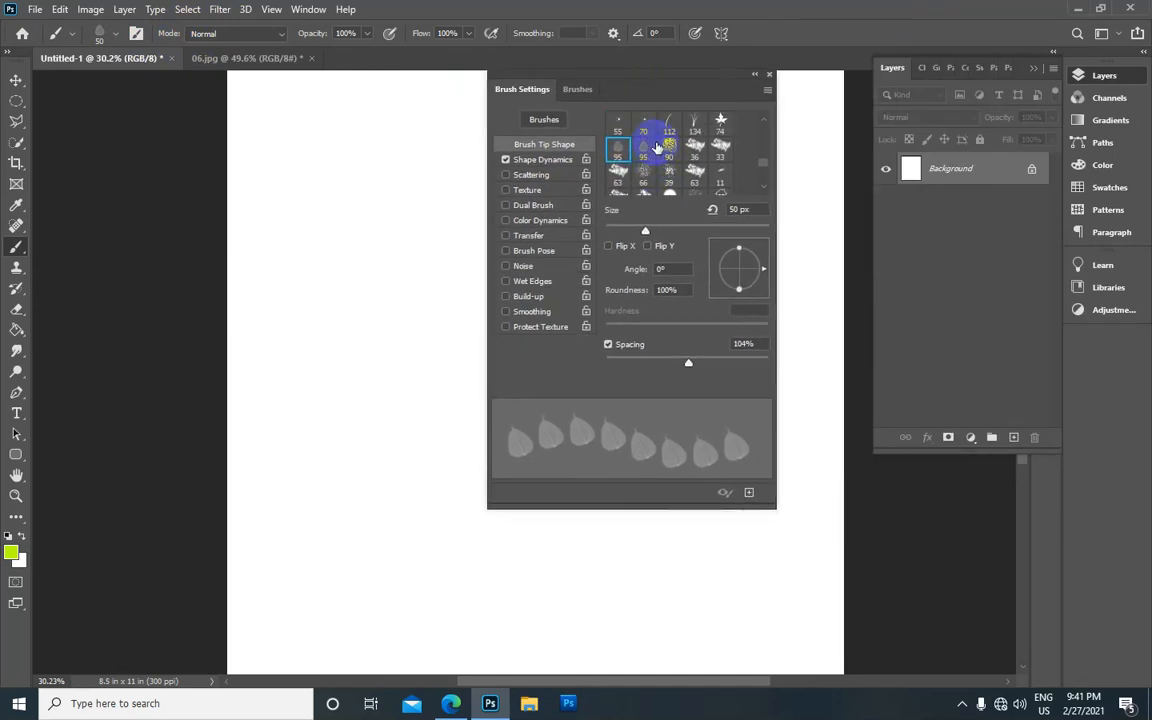
click(721, 122)
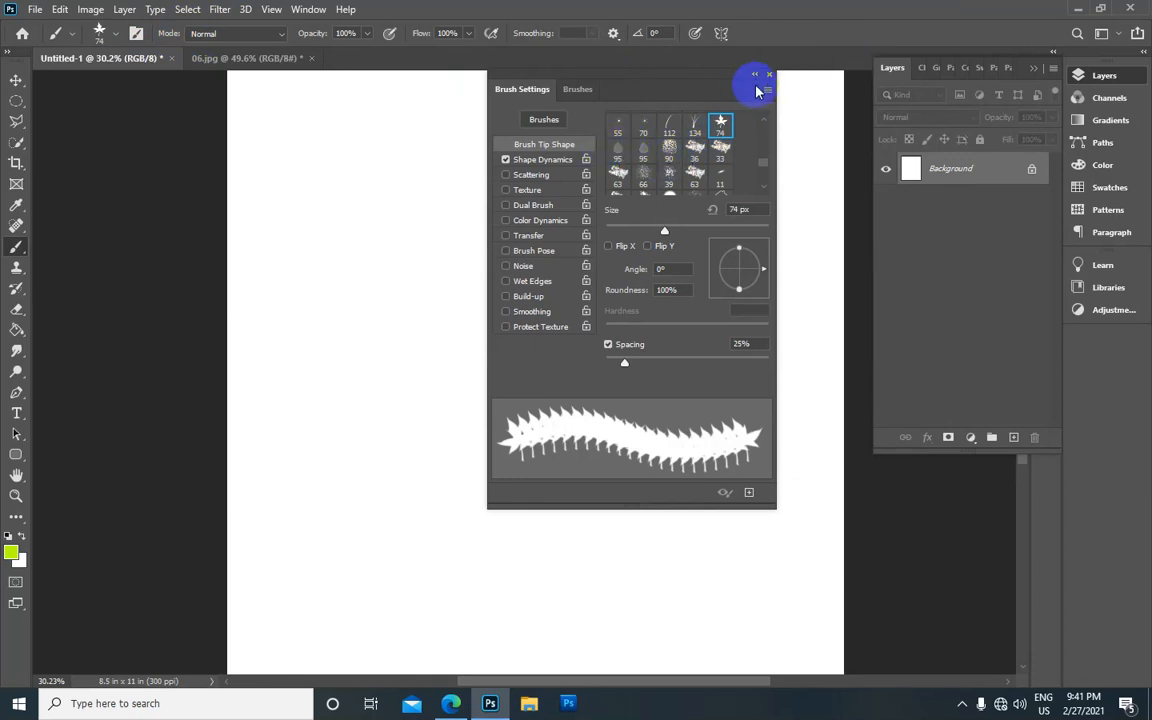
Set the maple leaf brush's spacing to 72% and close the brush settings.
mouse_move(651, 75)
mouse_down()
mouse_move(413, 100)
mouse_move(177, 7)
mouse_up()
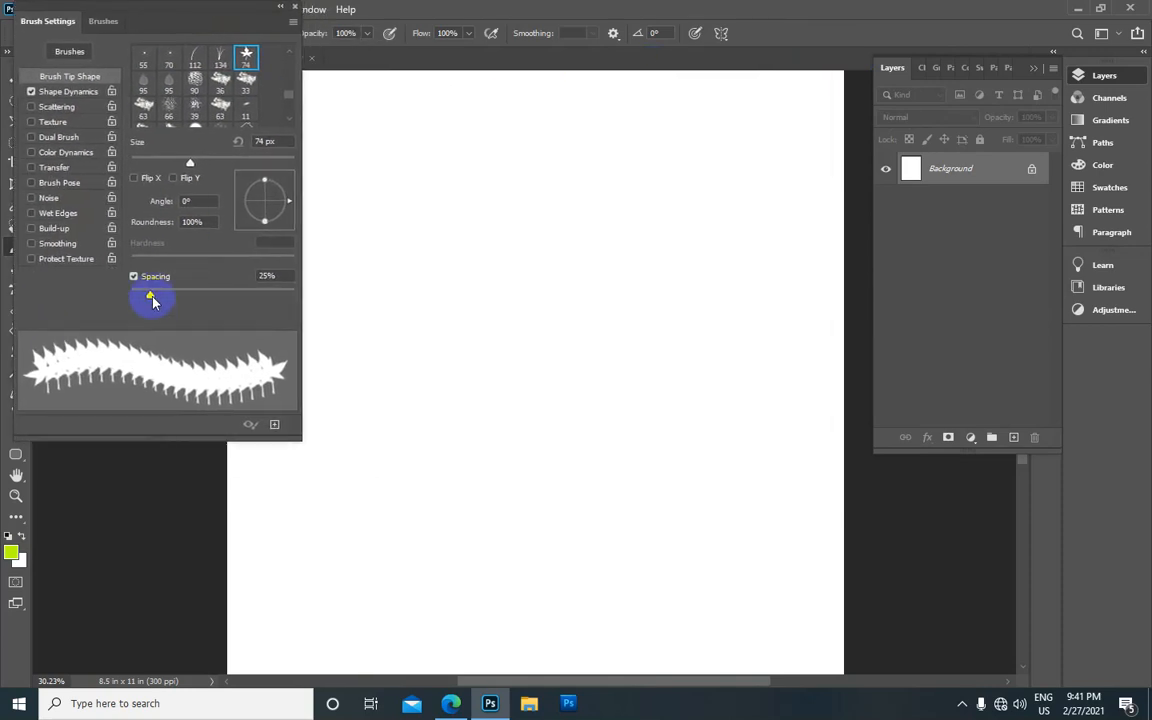
drag(150, 298, 188, 294)
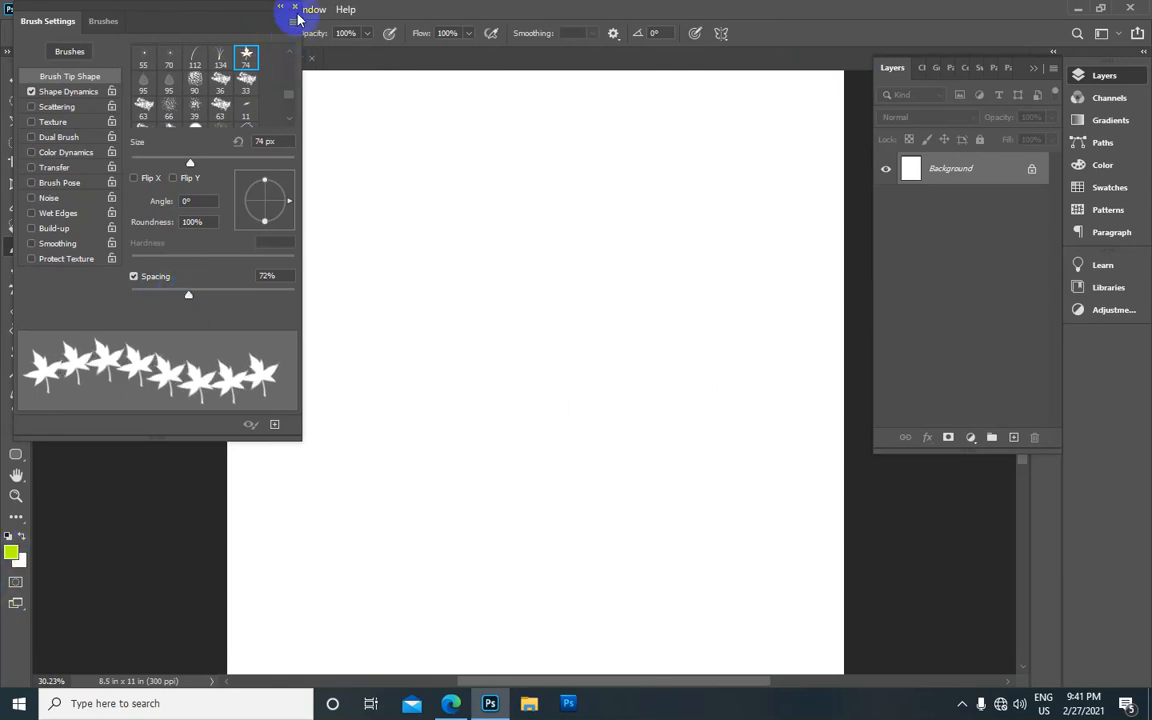
click(288, 9)
Set the foreground color to purple b92eed.
click(11, 551)
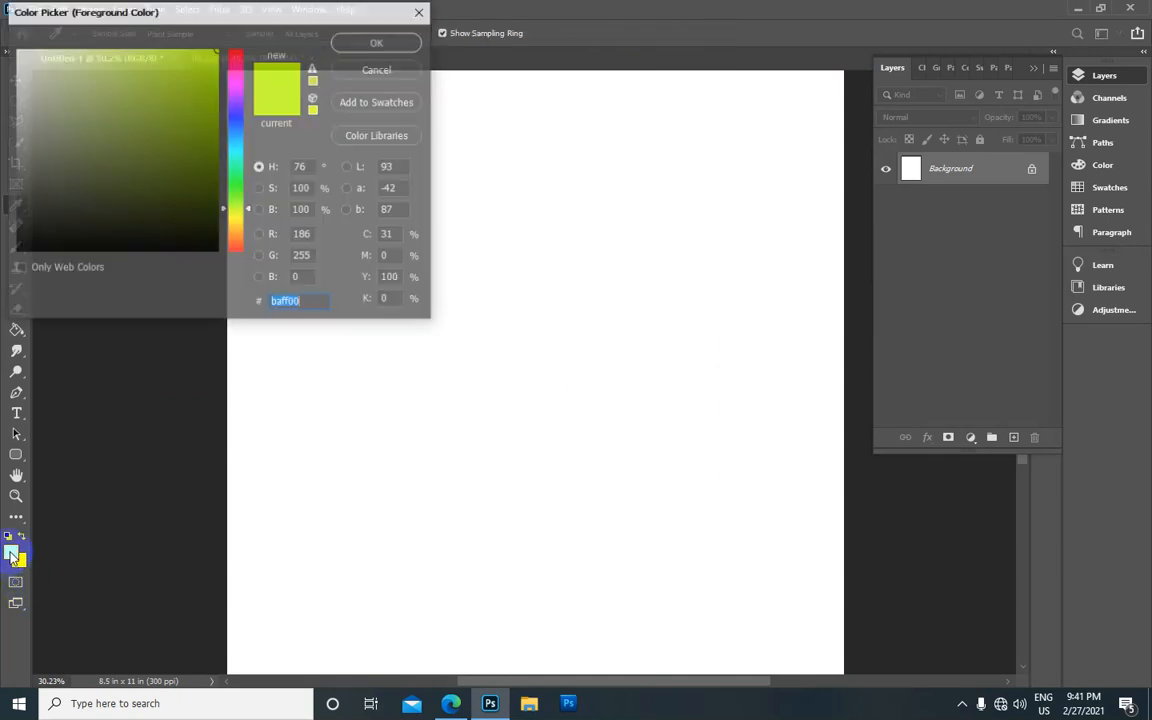
click(173, 121)
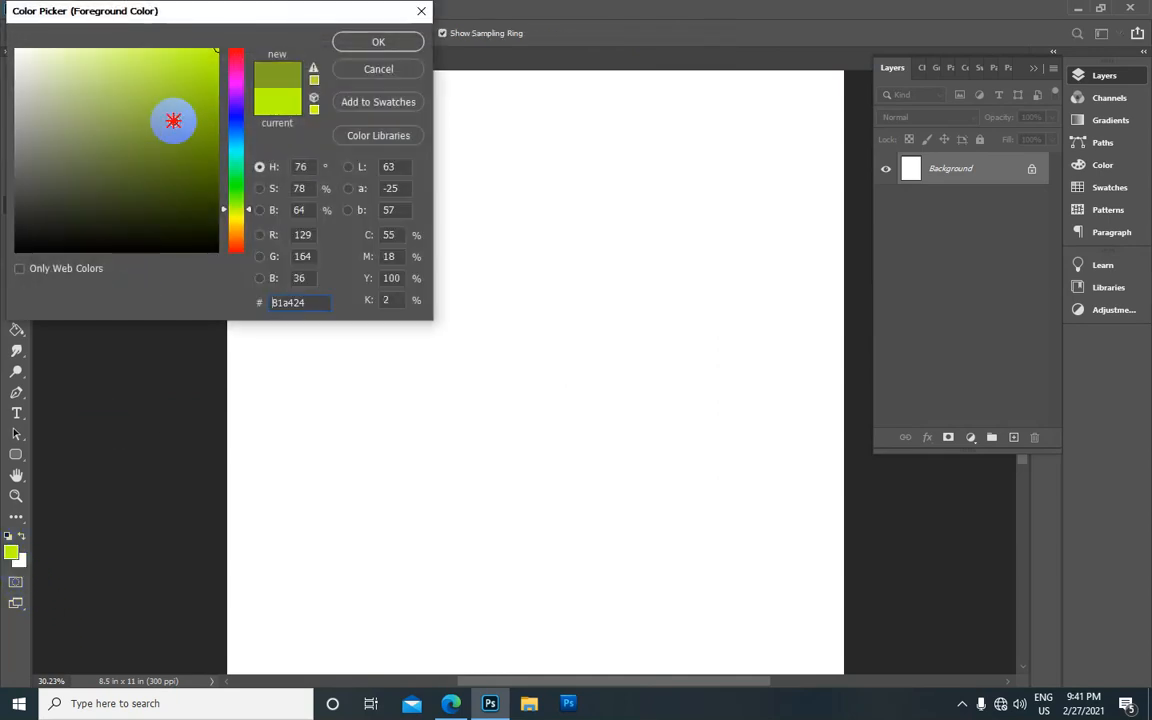
click(224, 103)
drag(172, 80, 178, 63)
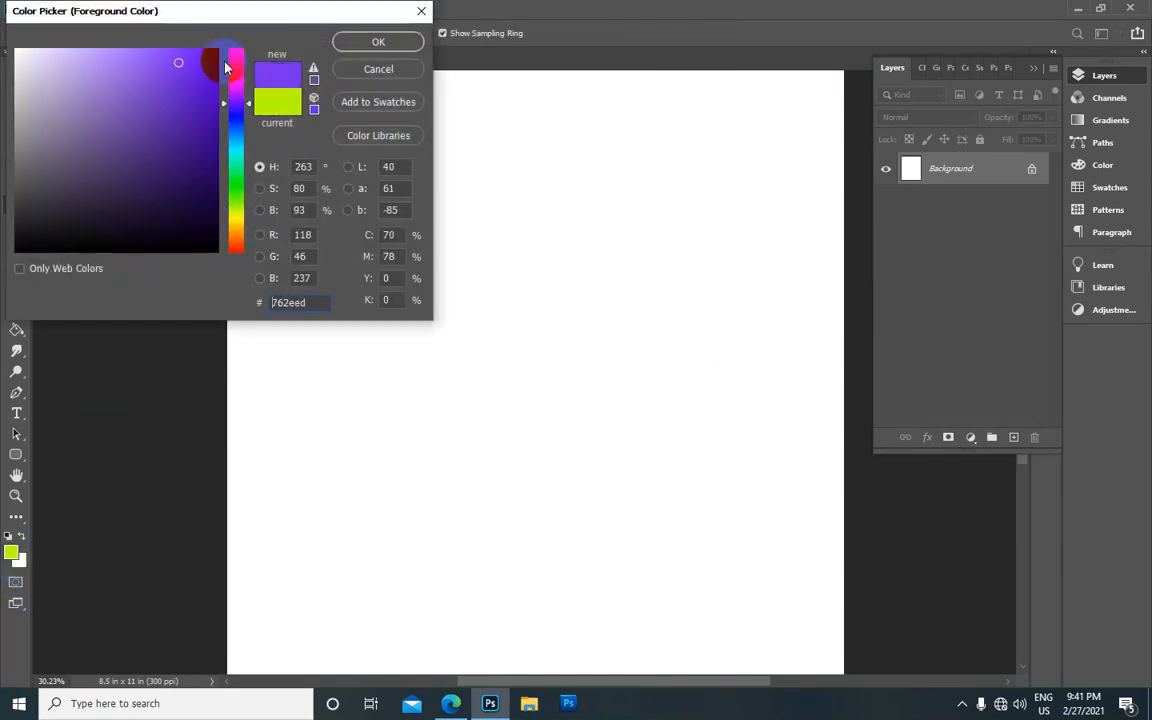
click(237, 91)
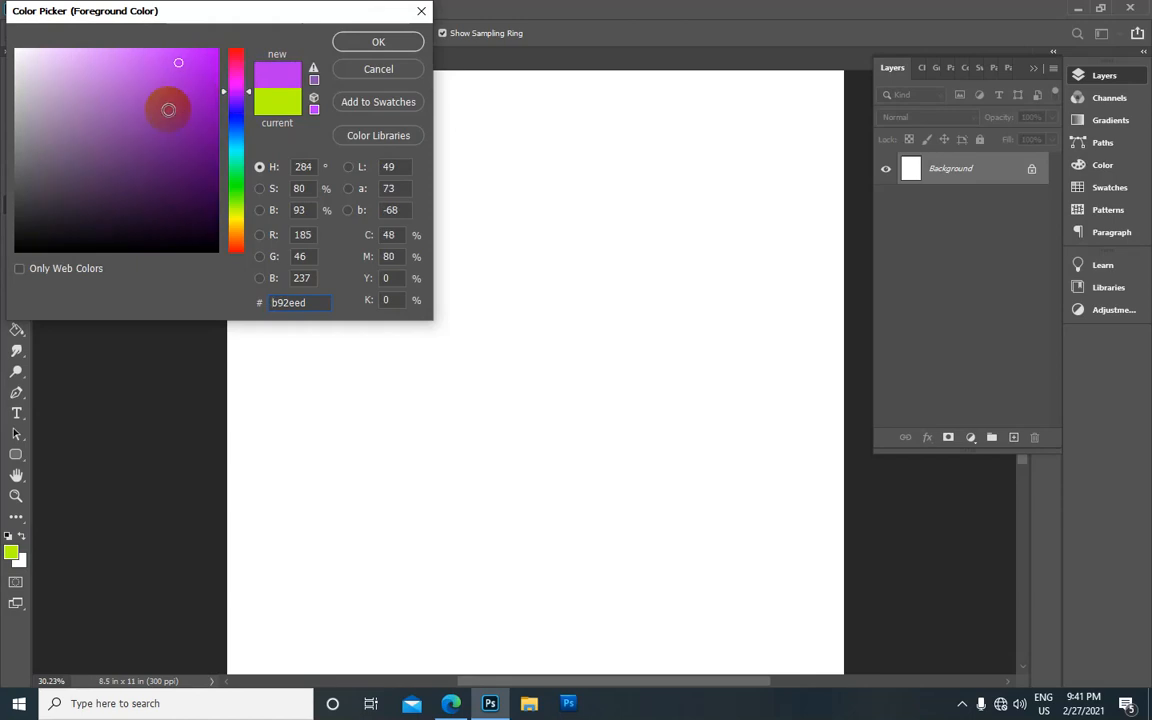
click(380, 43)
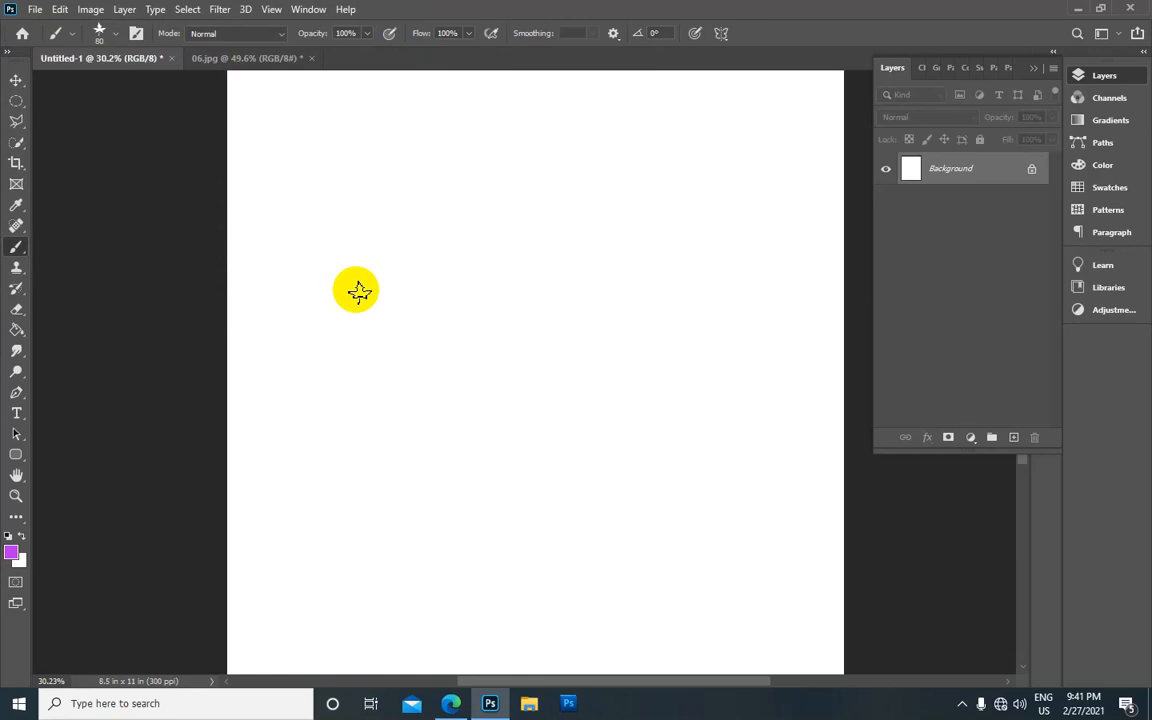
Enlarge the brush to 300 px and paint single maple leaves and looping leaf trails across the canvas.
scroll(358, 290, up, 1)
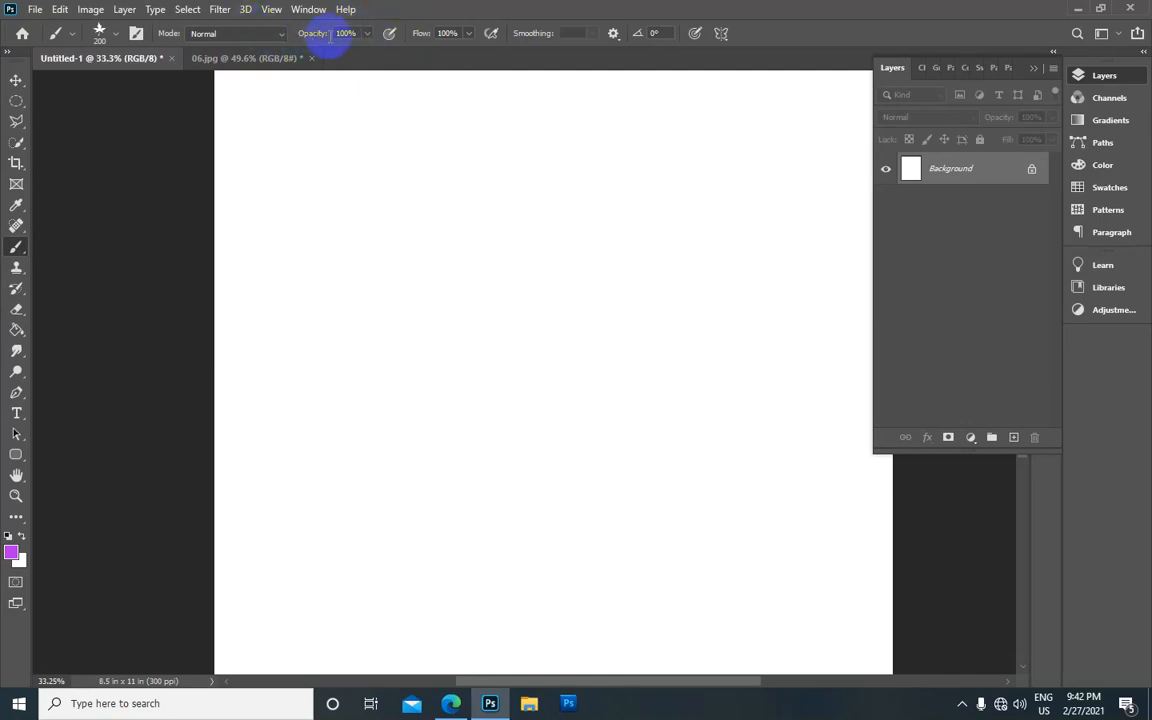
key(bracketright)
click(364, 277)
scroll(404, 275, down, 2)
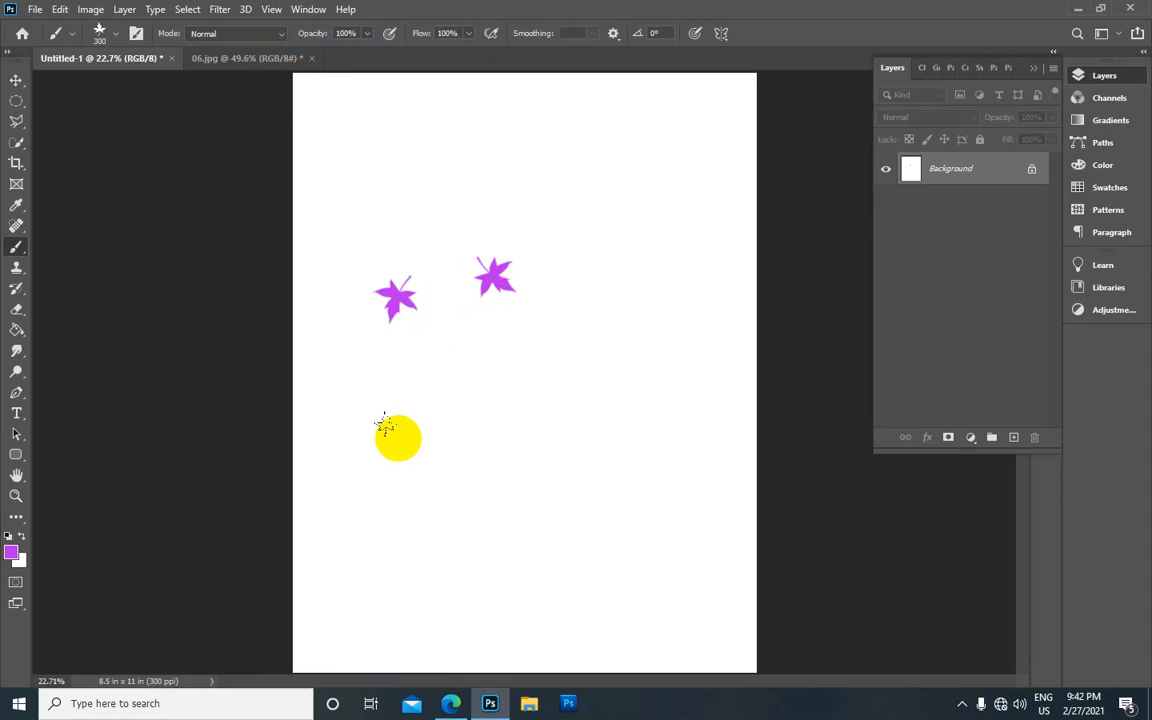
scroll(432, 357, down, 1)
mouse_move(426, 404)
mouse_down()
mouse_move(402, 540)
mouse_move(573, 362)
mouse_move(519, 515)
mouse_move(470, 325)
mouse_move(336, 340)
mouse_move(460, 207)
mouse_move(577, 166)
mouse_move(530, 363)
mouse_move(466, 432)
mouse_move(701, 256)
mouse_move(615, 217)
mouse_move(501, 273)
mouse_move(498, 226)
mouse_move(464, 381)
mouse_move(401, 269)
mouse_move(461, 500)
mouse_move(381, 535)
mouse_move(603, 405)
mouse_move(624, 362)
mouse_move(570, 278)
mouse_up()
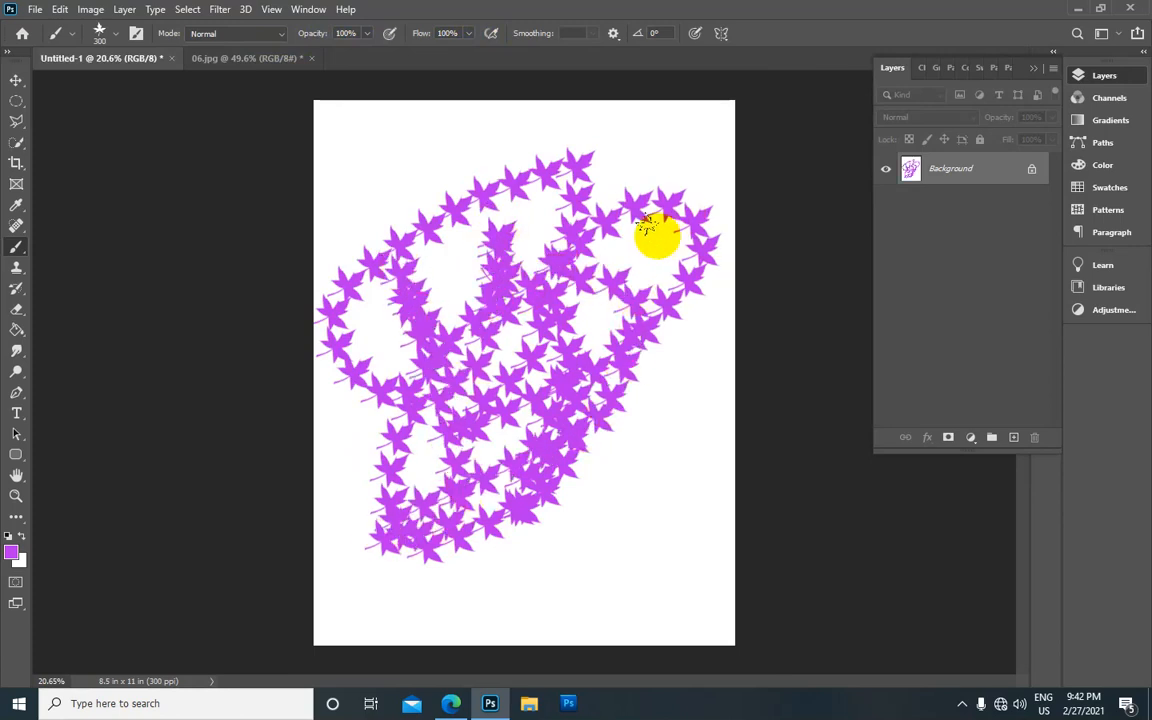
Undo all the maple leaf painting to return to a blank canvas.
scroll(538, 278, down, 1)
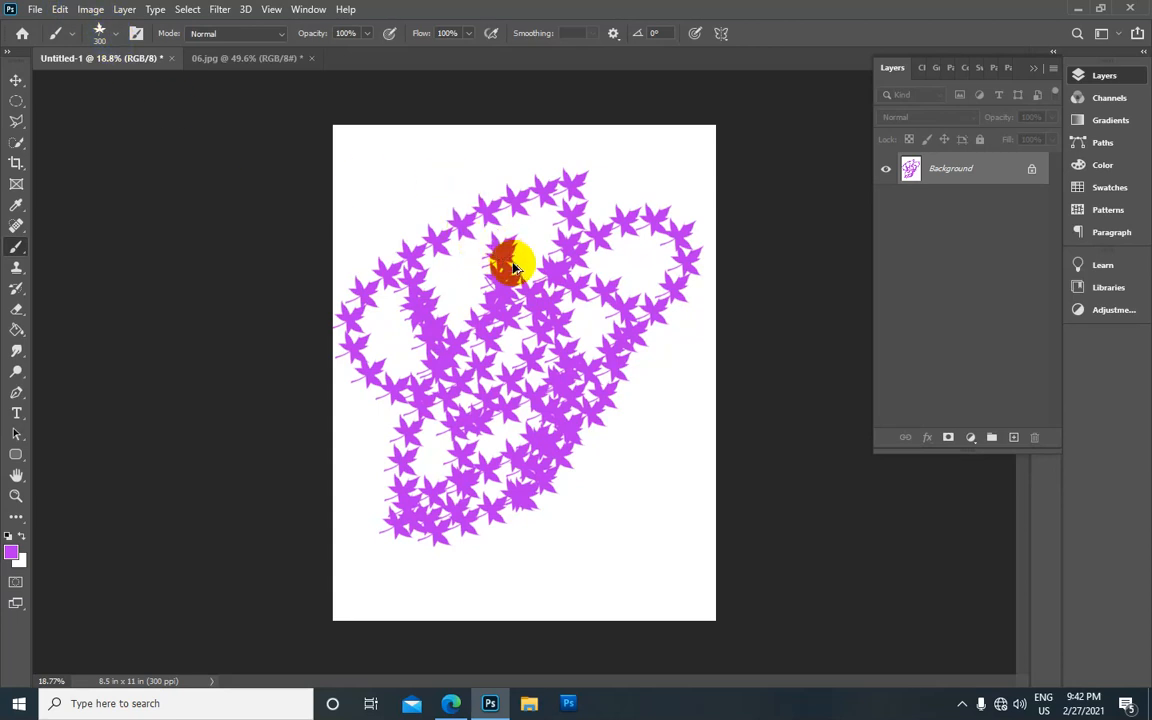
key(ctrl+z)
key(ctrl+z)
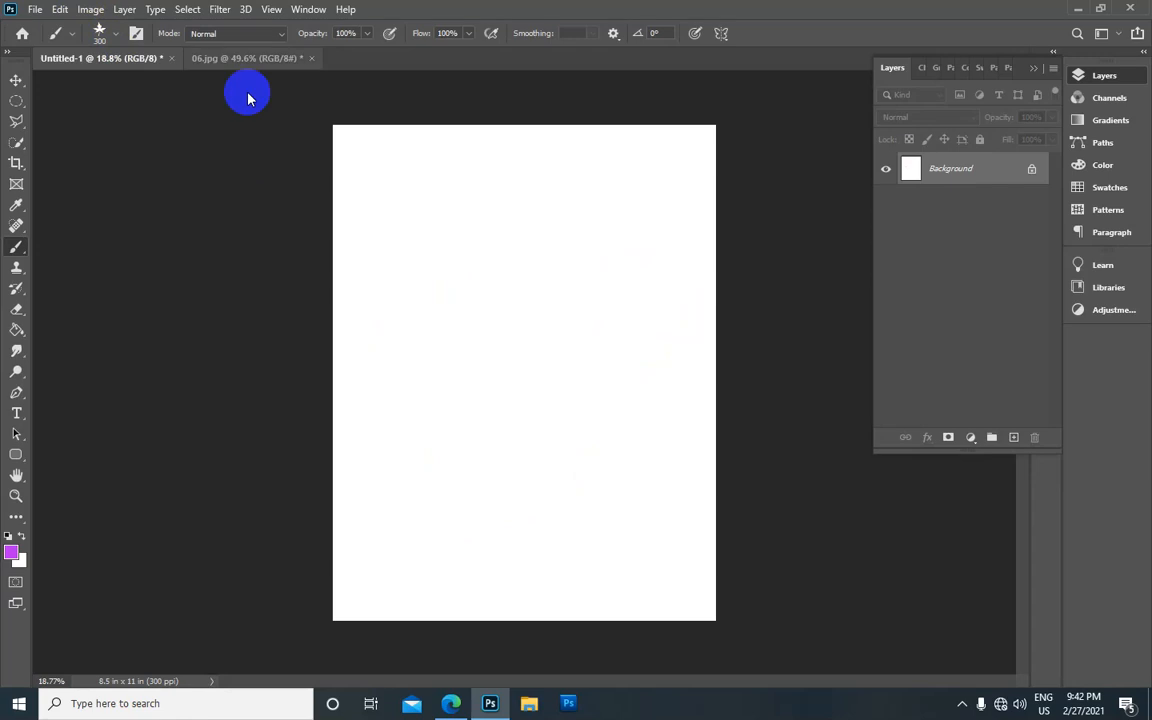
Choose the first 95 px veined leaf brush tip and set its spacing to 50%.
click(100, 40)
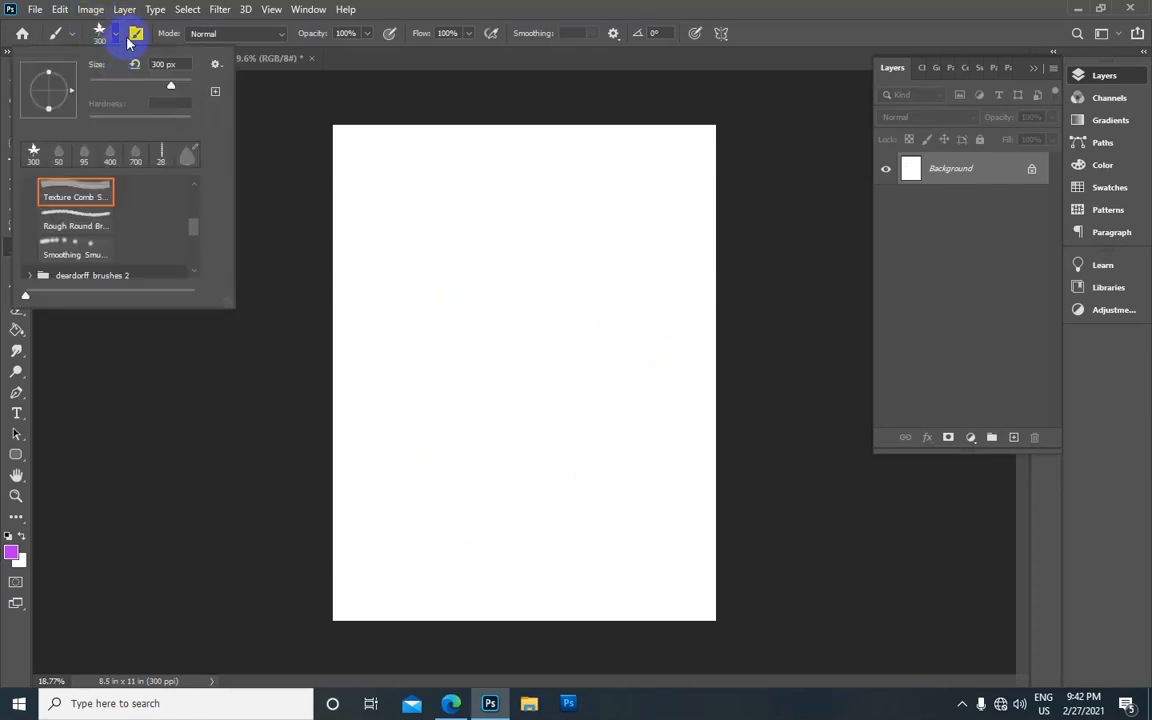
click(136, 33)
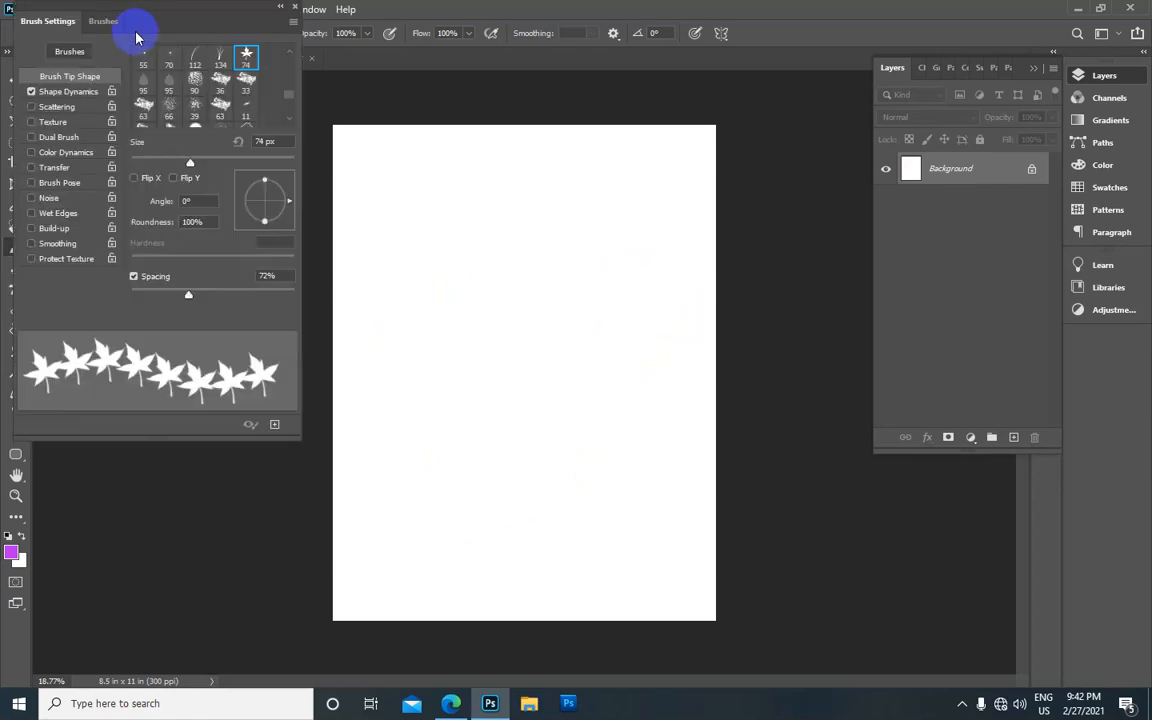
click(145, 87)
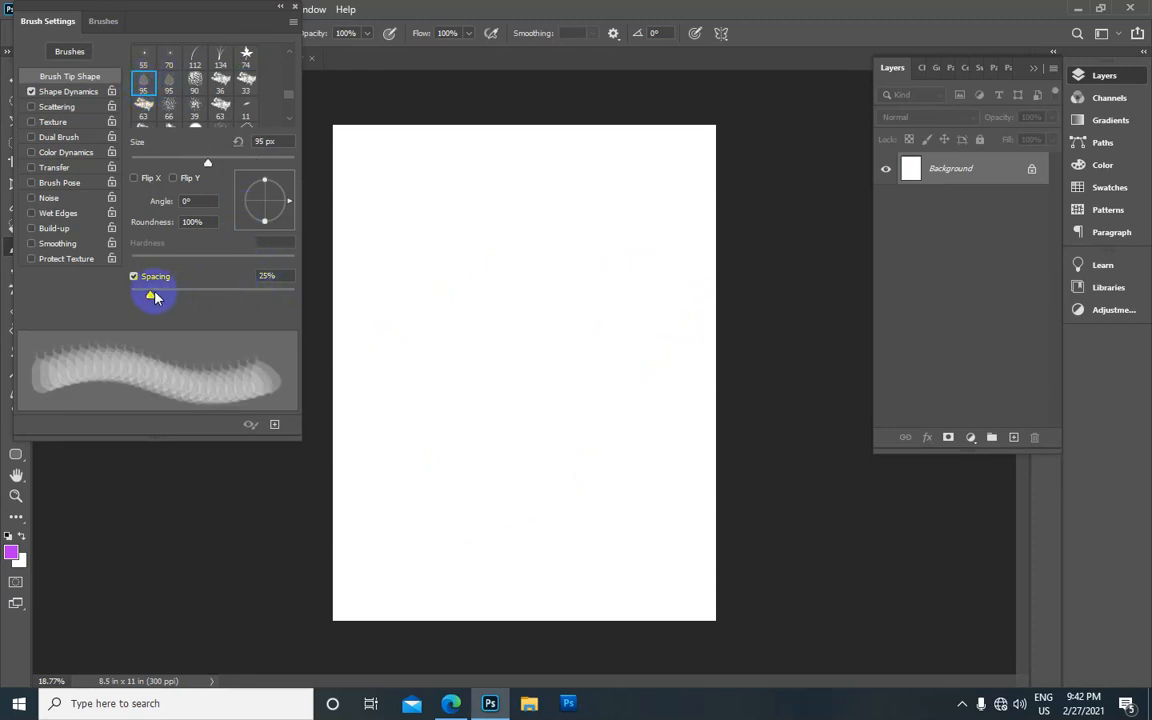
drag(148, 297, 176, 294)
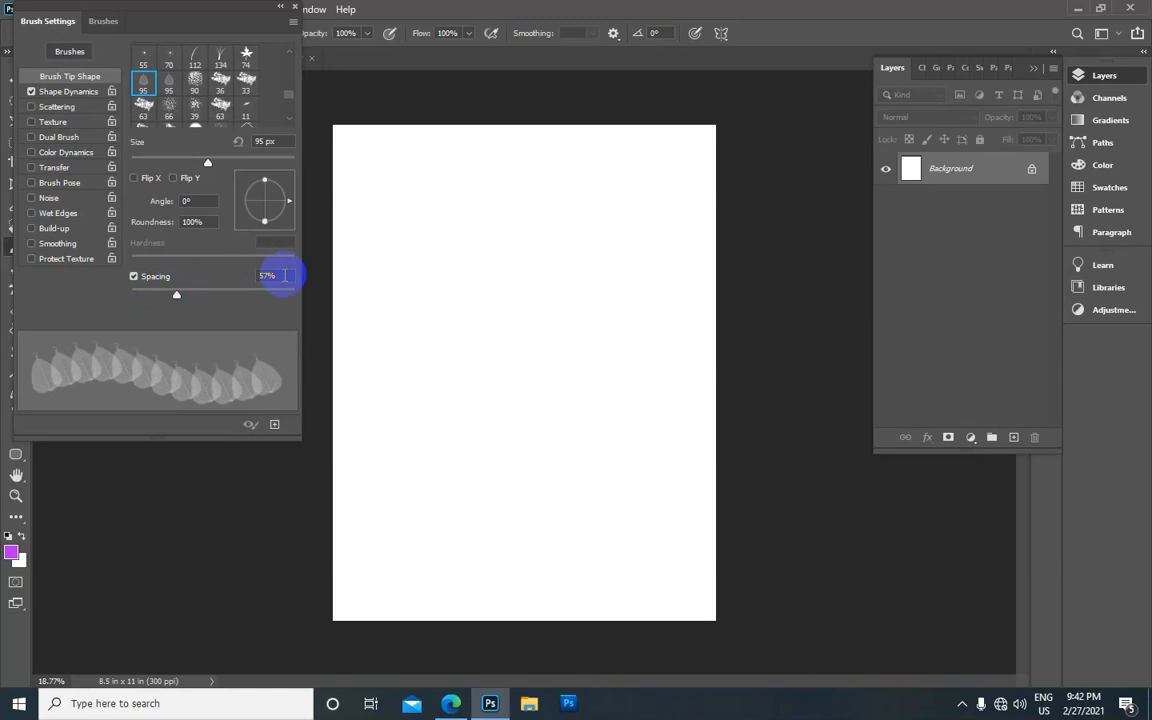
text(50)
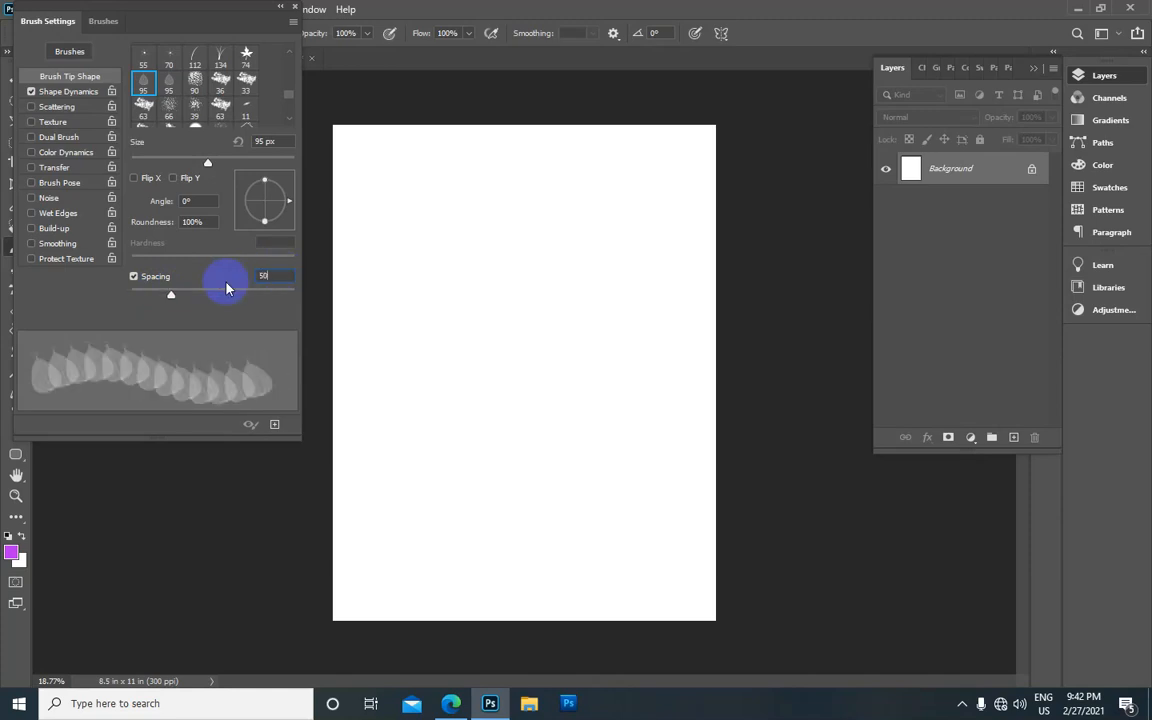
key(Return)
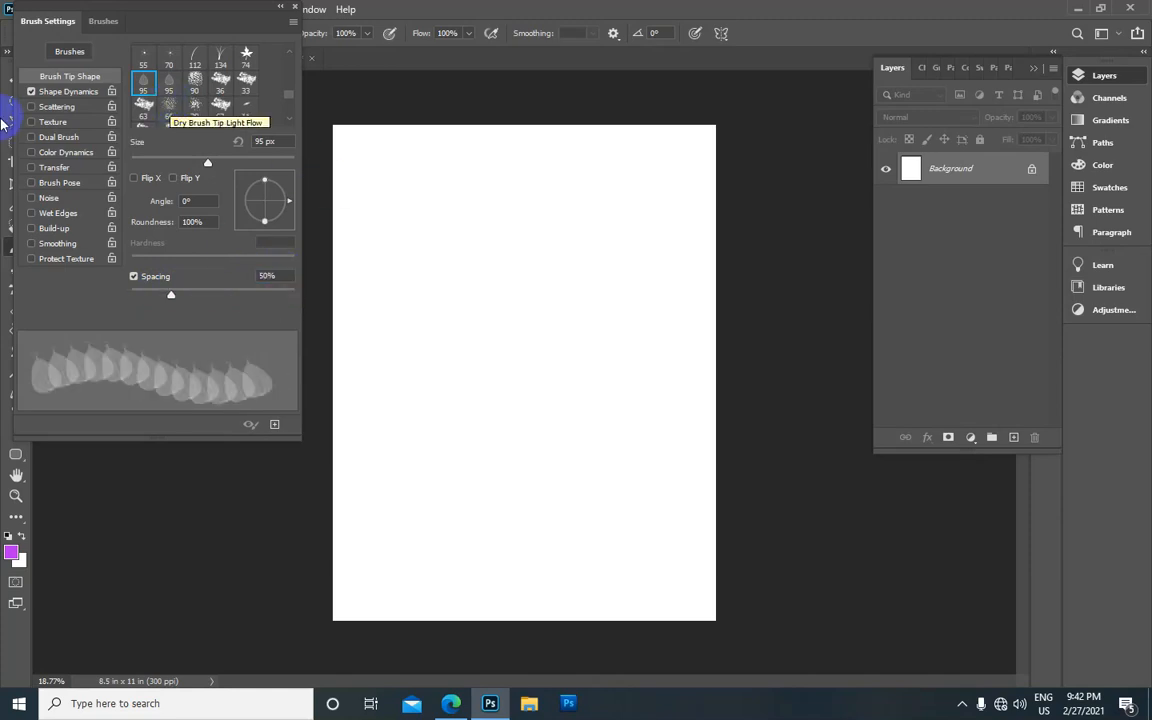
click(294, 9)
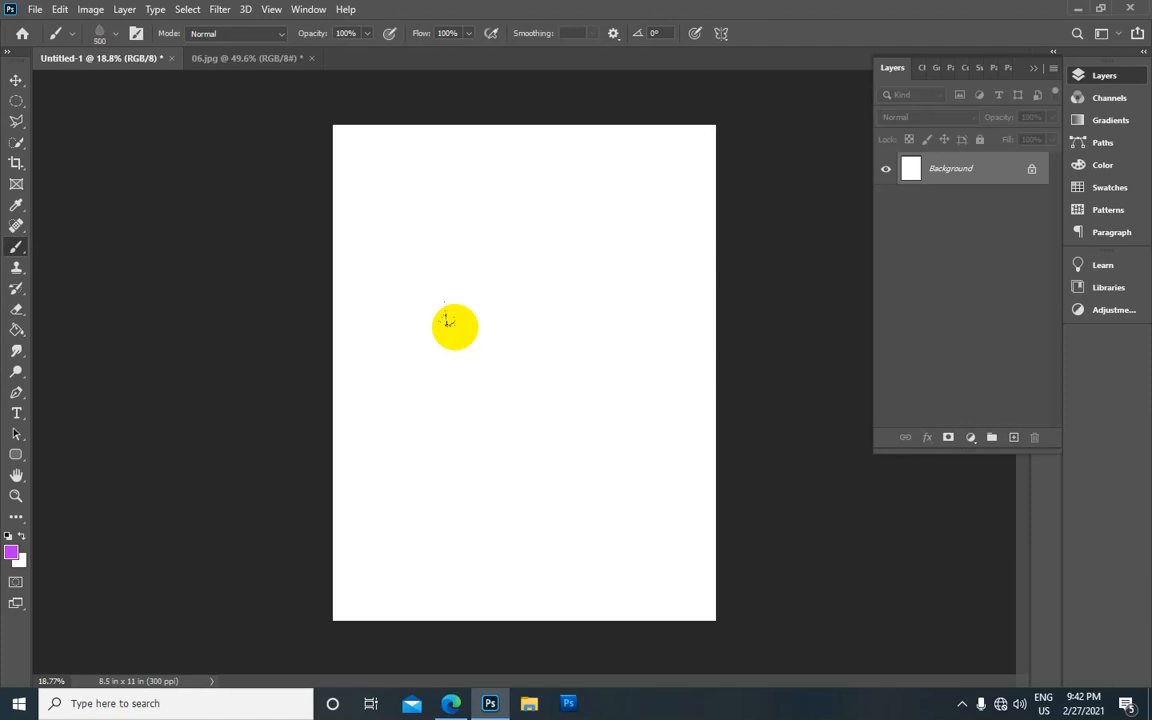
Stamp three separate veined leaves on the canvas with the brush enlarged to 600 px.
mouse_move(411, 334)
mouse_down()
mouse_move(424, 333)
mouse_move(405, 350)
mouse_up()
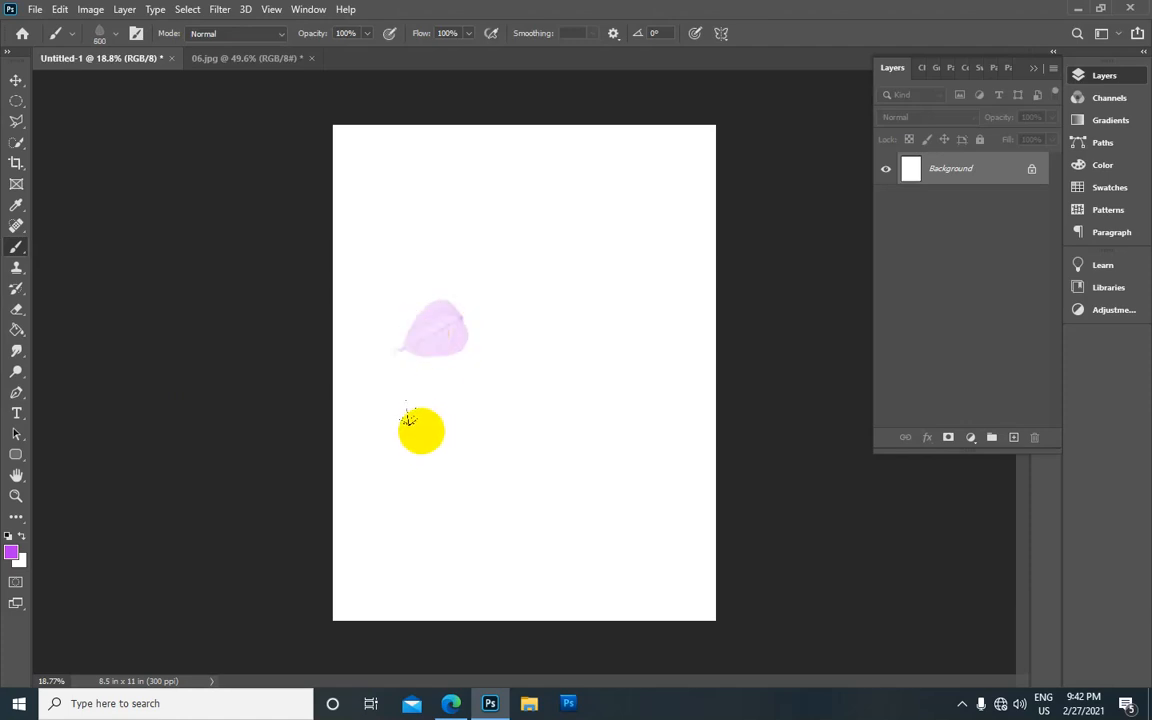
click(408, 418)
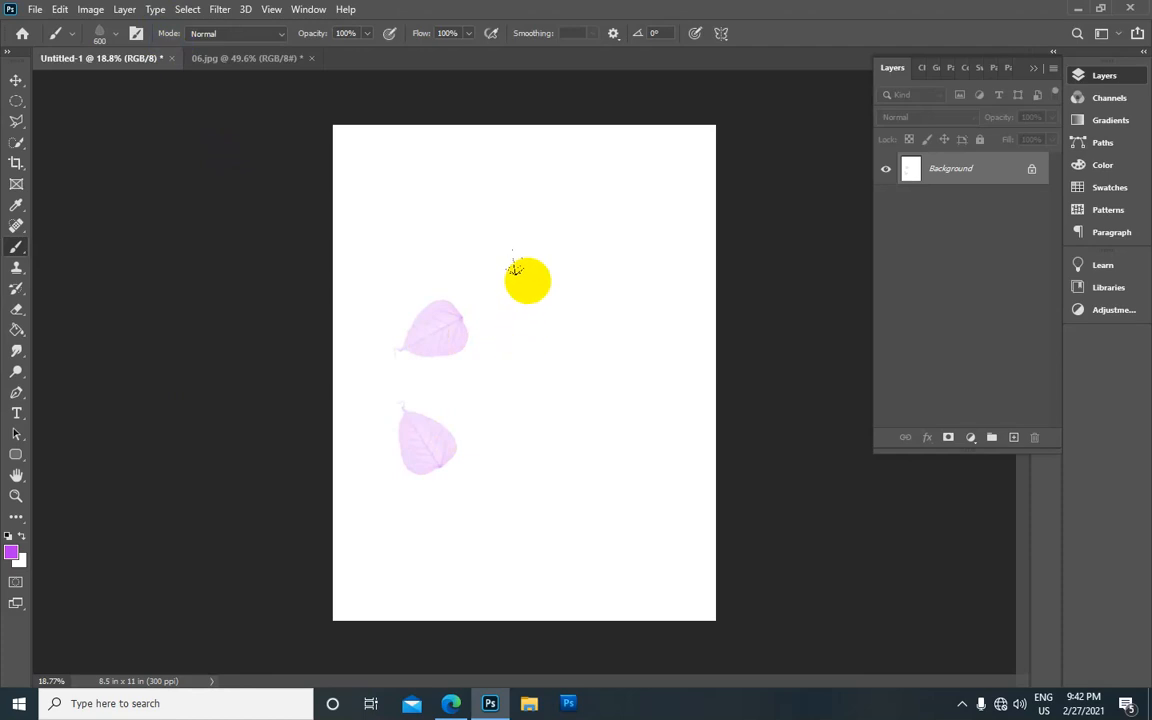
click(512, 275)
Rotate the brush tip to an angle of 149° and stamp one leaf in the upper-left part of the canvas.
click(135, 35)
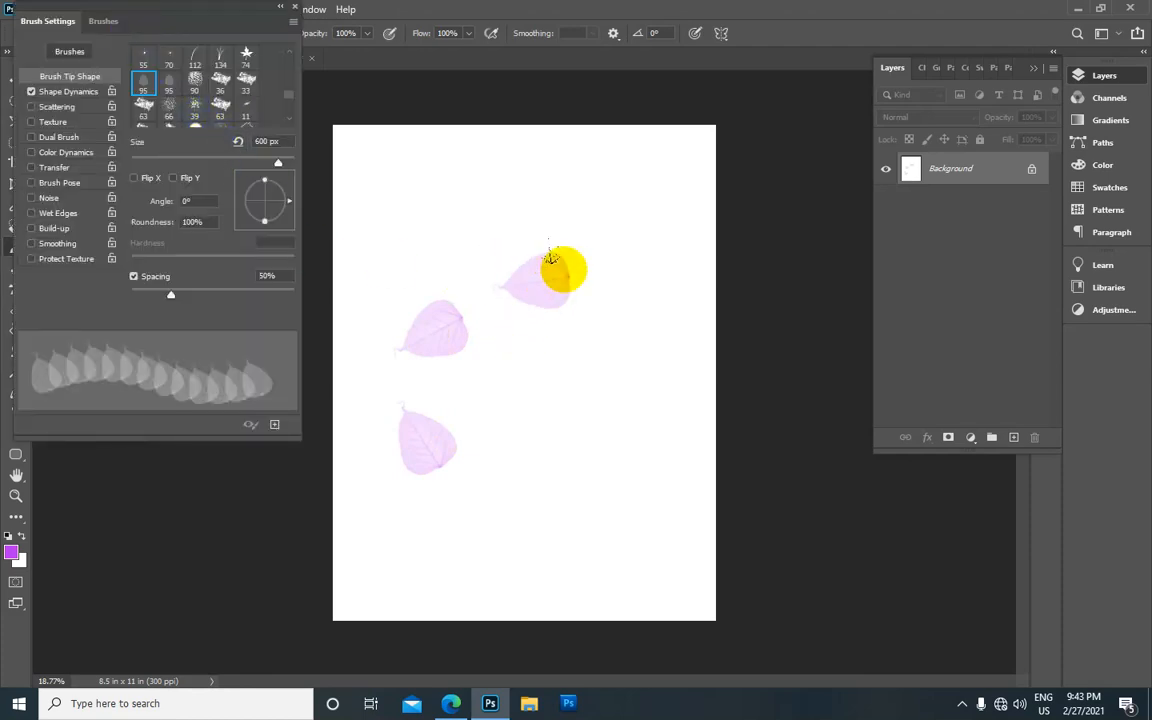
mouse_move(289, 205)
mouse_down()
mouse_move(285, 175)
mouse_move(267, 170)
mouse_move(240, 190)
mouse_up()
click(425, 240)
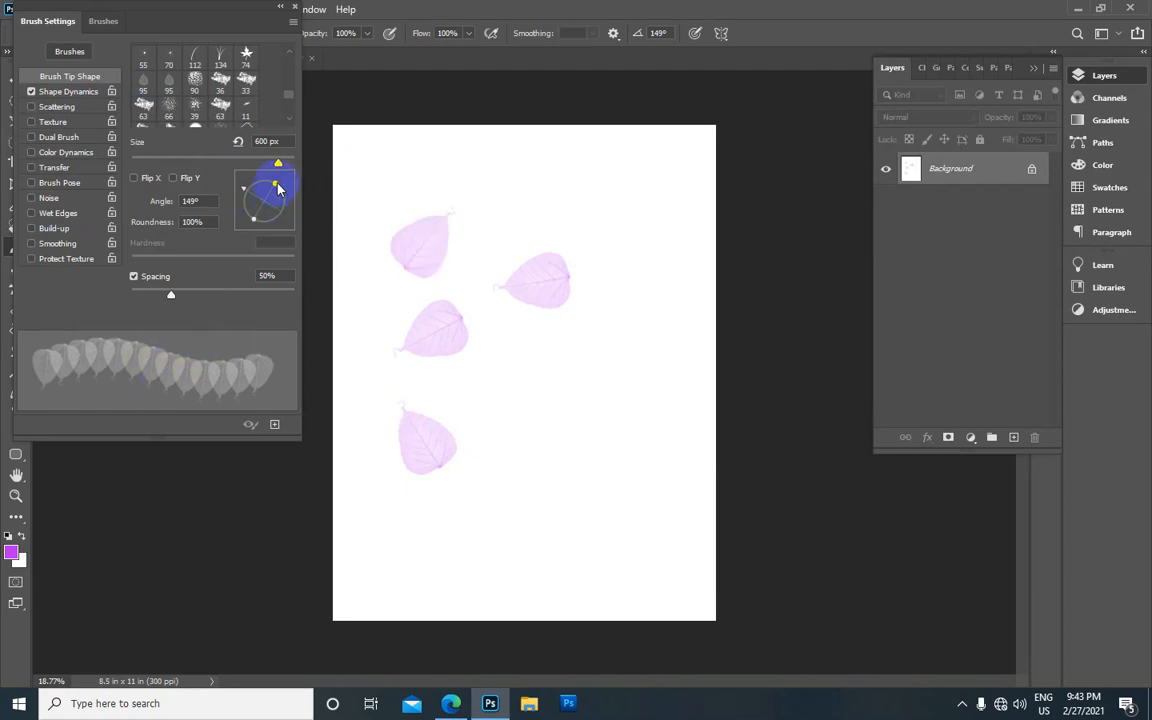
Set the brush tip angle to -10° and paint overlapping leaf strokes over most of the canvas.
mouse_move(244, 196)
mouse_down()
mouse_move(244, 180)
mouse_move(275, 185)
mouse_move(273, 213)
mouse_move(287, 210)
mouse_up()
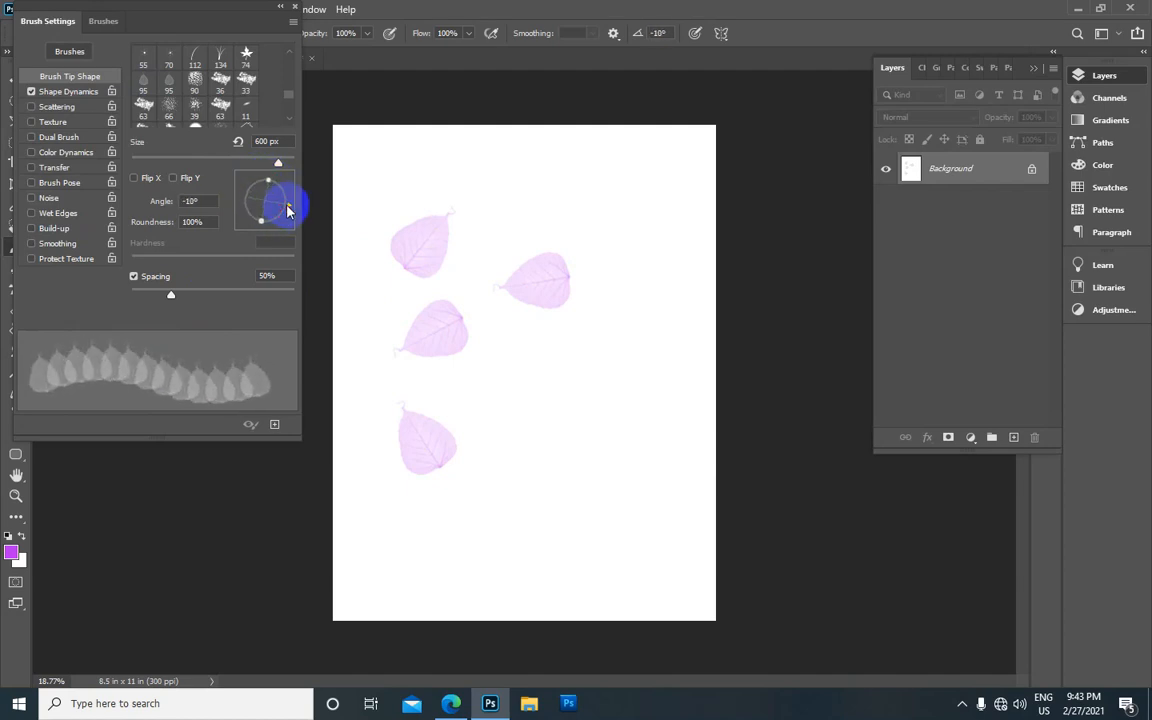
mouse_move(488, 360)
mouse_down()
mouse_move(456, 467)
mouse_move(636, 340)
mouse_move(560, 126)
mouse_move(340, 373)
mouse_move(492, 250)
mouse_move(546, 230)
mouse_move(583, 432)
mouse_move(434, 525)
mouse_move(427, 517)
mouse_move(509, 378)
mouse_move(588, 311)
mouse_move(547, 472)
mouse_move(398, 382)
mouse_move(448, 265)
mouse_move(546, 224)
mouse_move(658, 264)
mouse_move(578, 469)
mouse_move(450, 545)
mouse_move(416, 504)
mouse_move(410, 466)
mouse_move(583, 535)
mouse_move(659, 469)
mouse_move(669, 590)
mouse_move(654, 566)
mouse_move(672, 598)
mouse_up()
scroll(577, 290, down, 4)
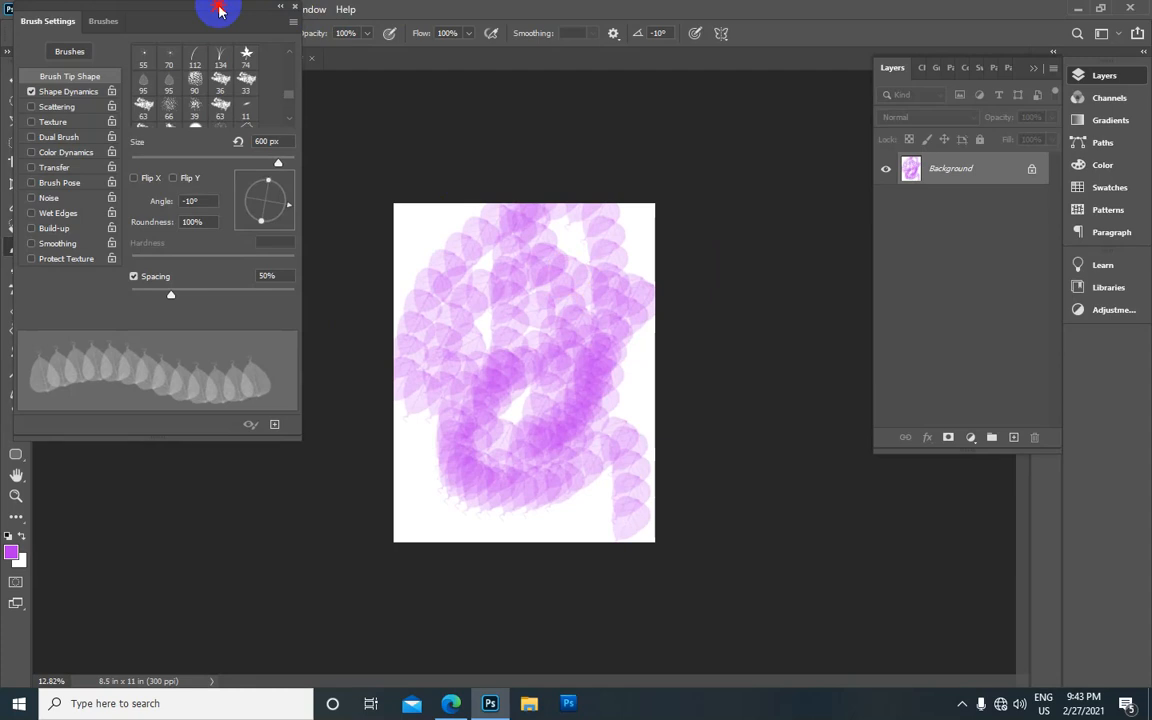
Move the brush settings clear of the canvas edge and undo all the veined leaf painting.
drag(219, 9, 262, 64)
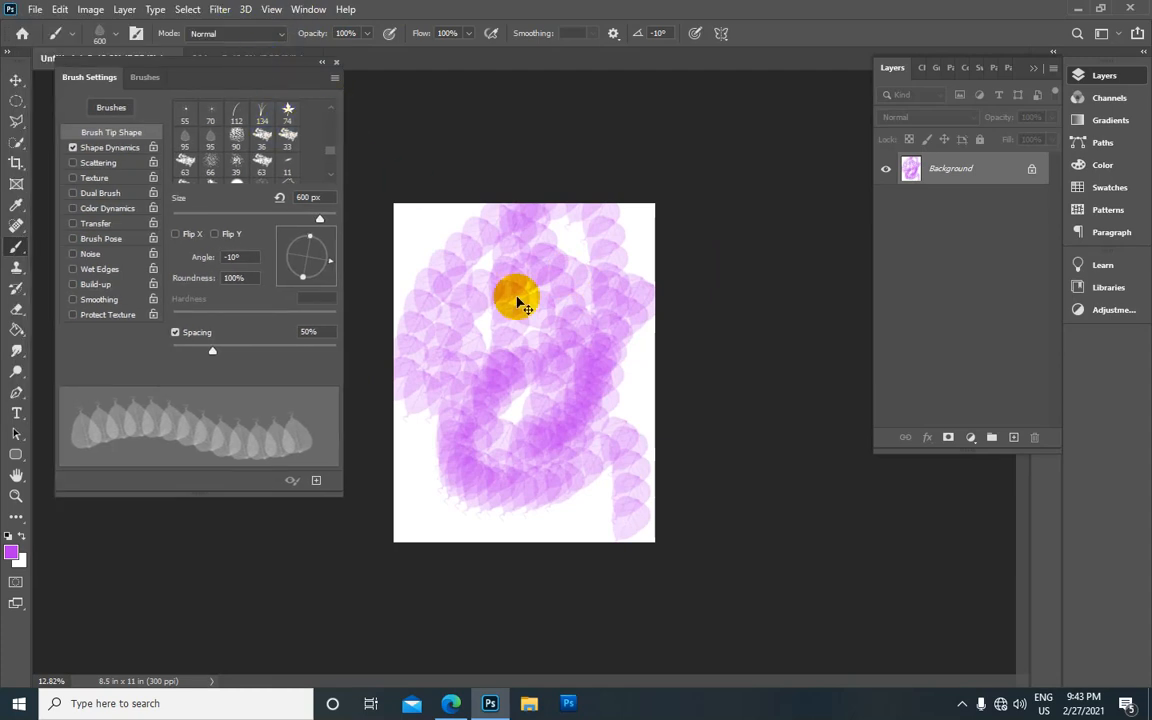
key(ctrl+z)
key(ctrl+z)
key(ctrl+z)
key(ctrl+z)
key(ctrl+z)
key(ctrl+z)
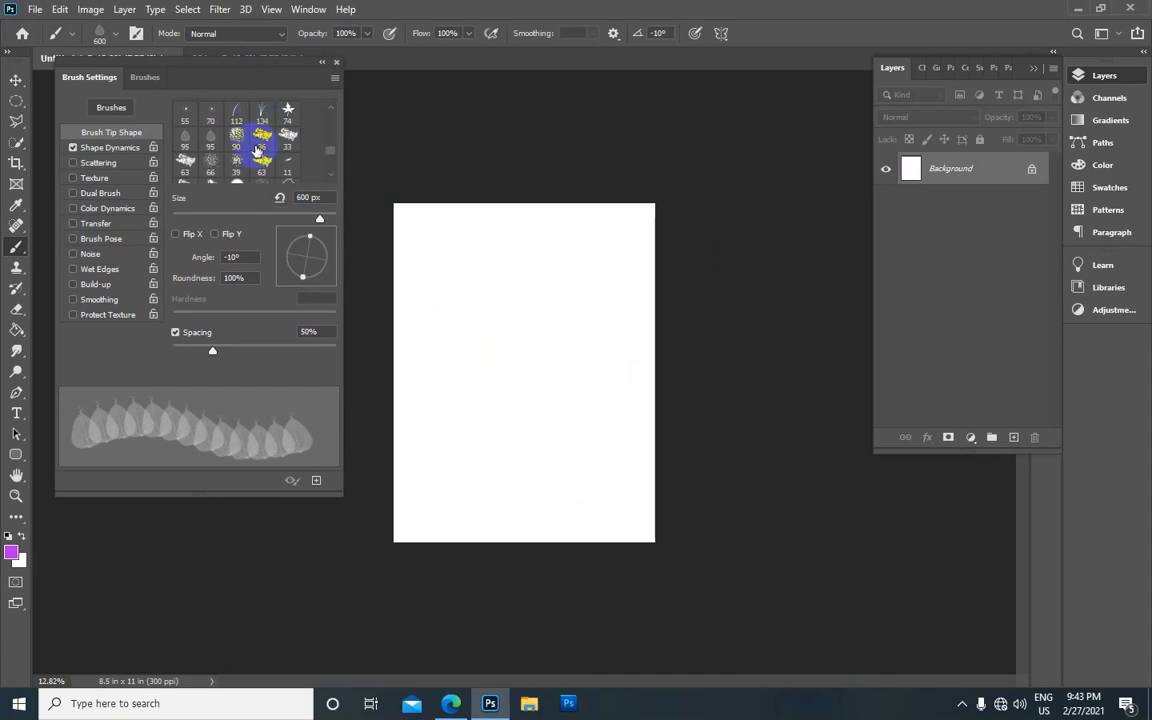
Choose the 134 px grass tip for the brush and close the brush settings.
scroll(258, 150, down, 1)
scroll(258, 150, down, 4)
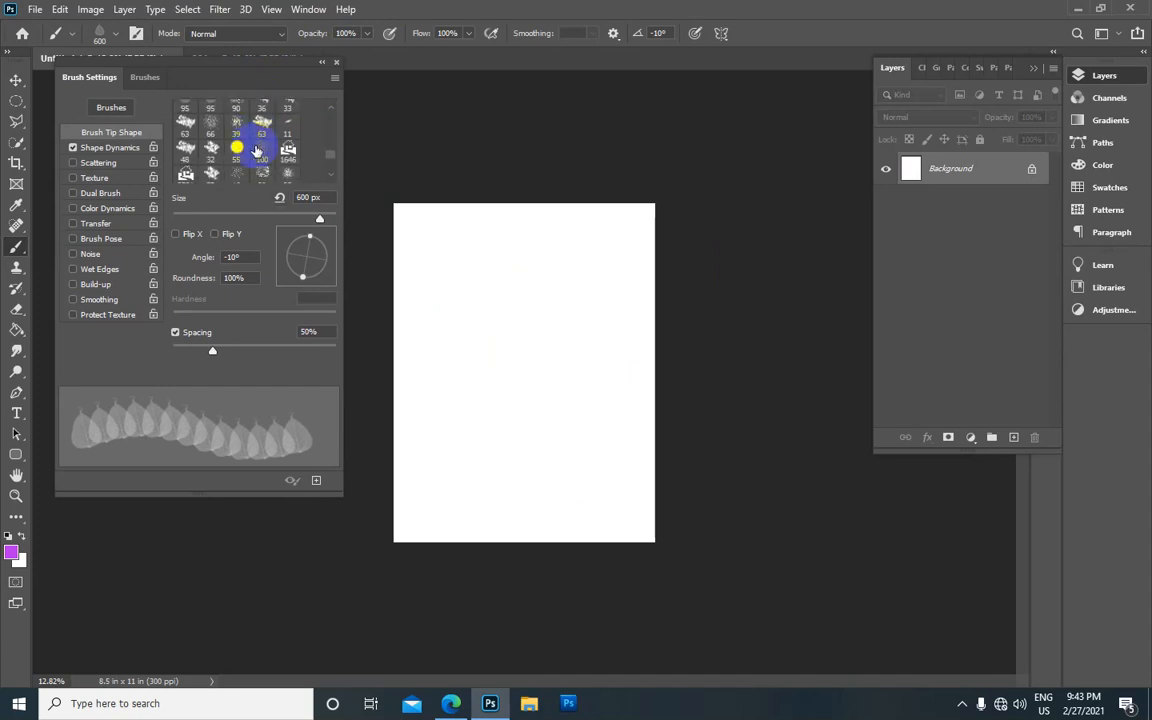
scroll(258, 150, down, 3)
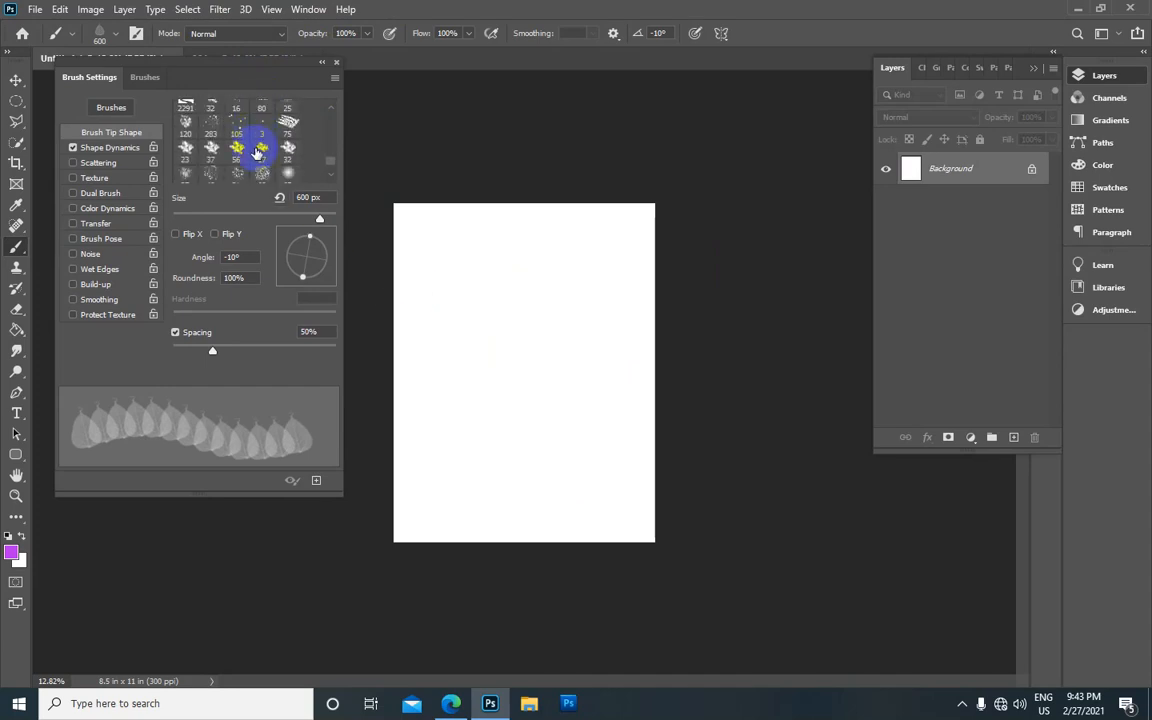
scroll(258, 152, down, 1)
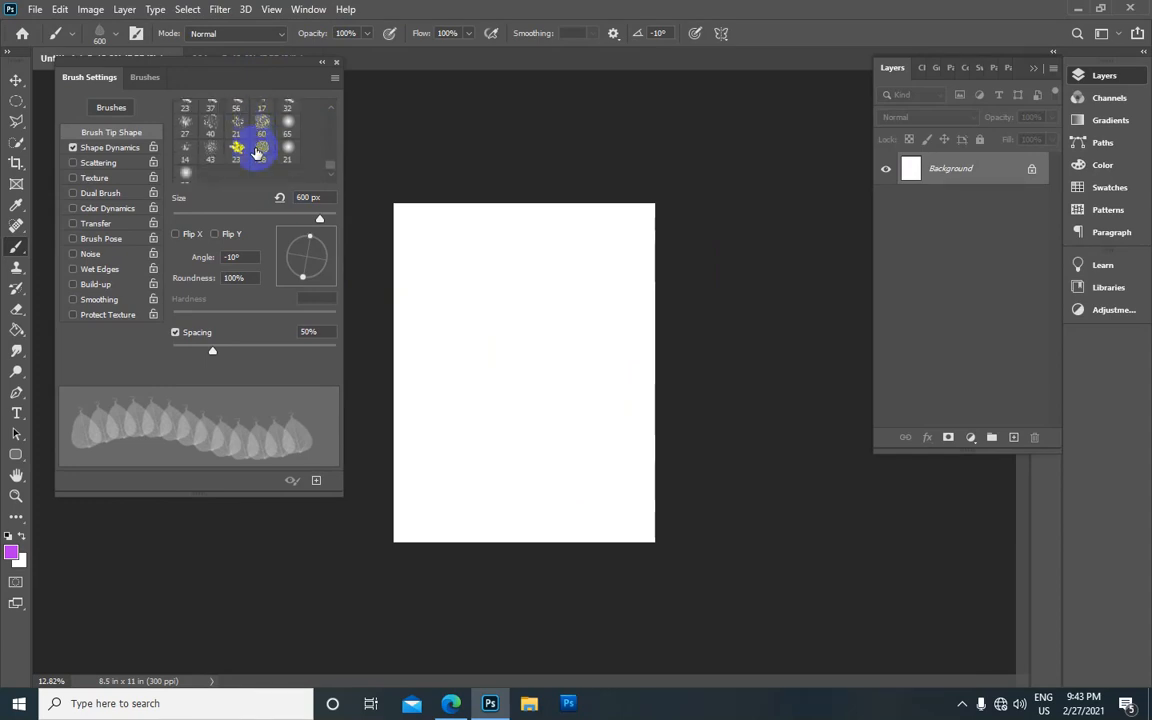
scroll(258, 152, up, 4)
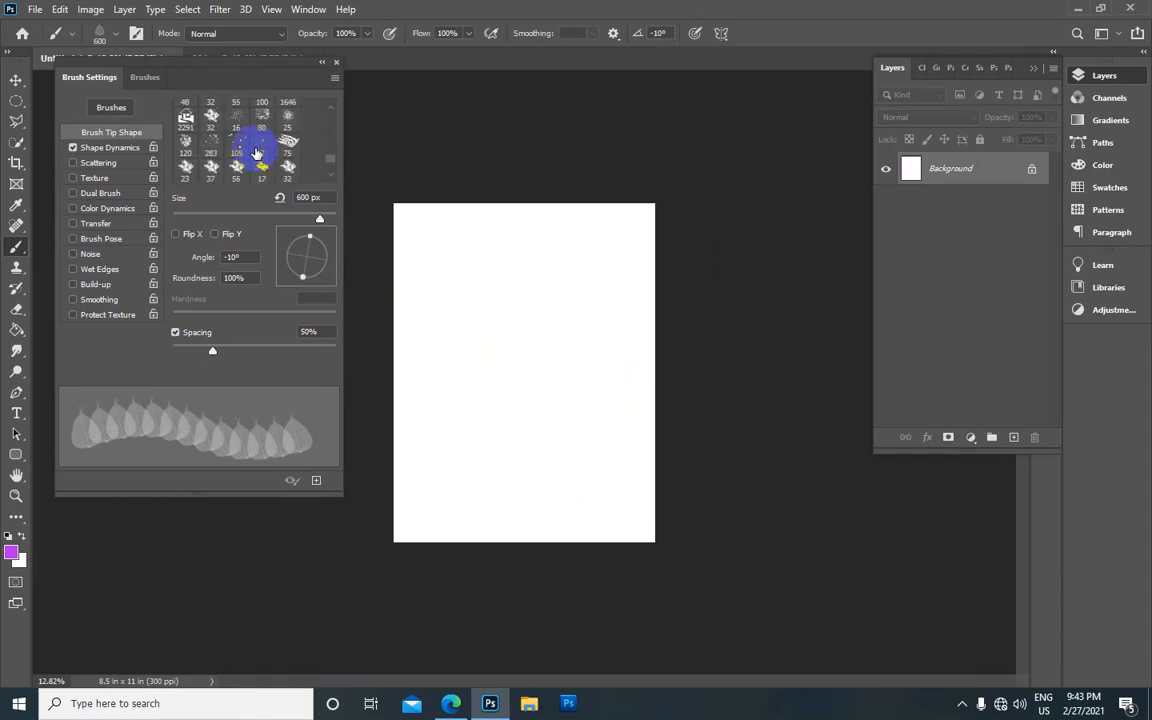
scroll(258, 150, down, 5)
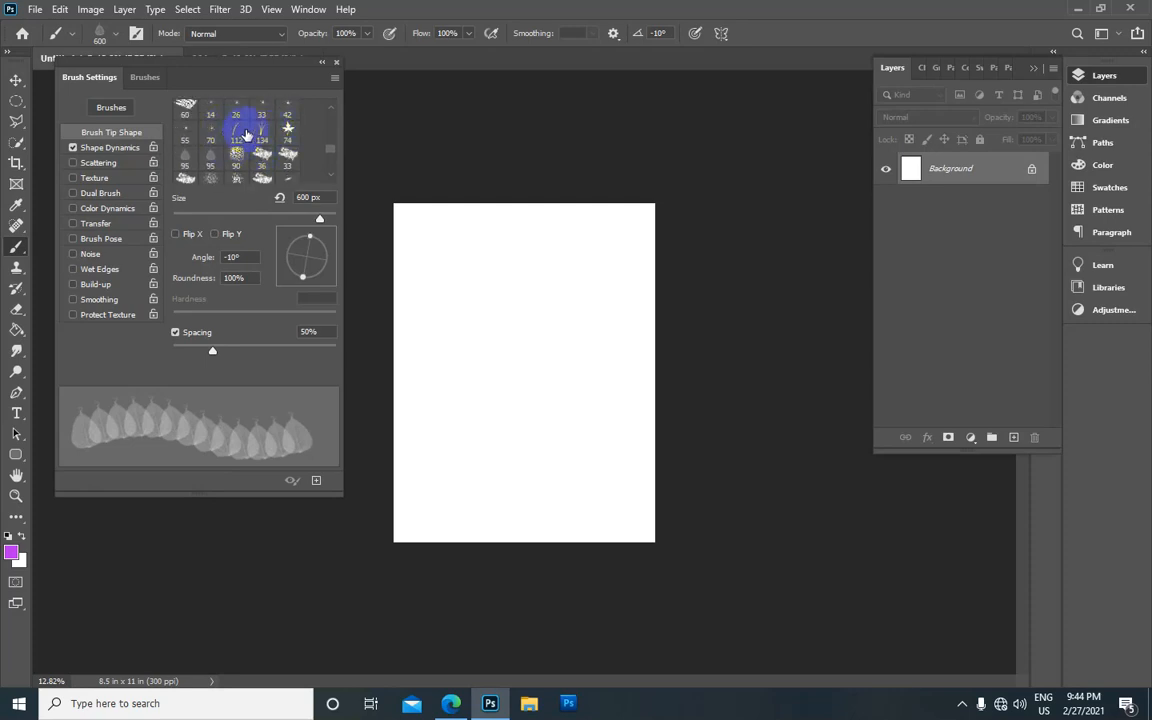
click(262, 134)
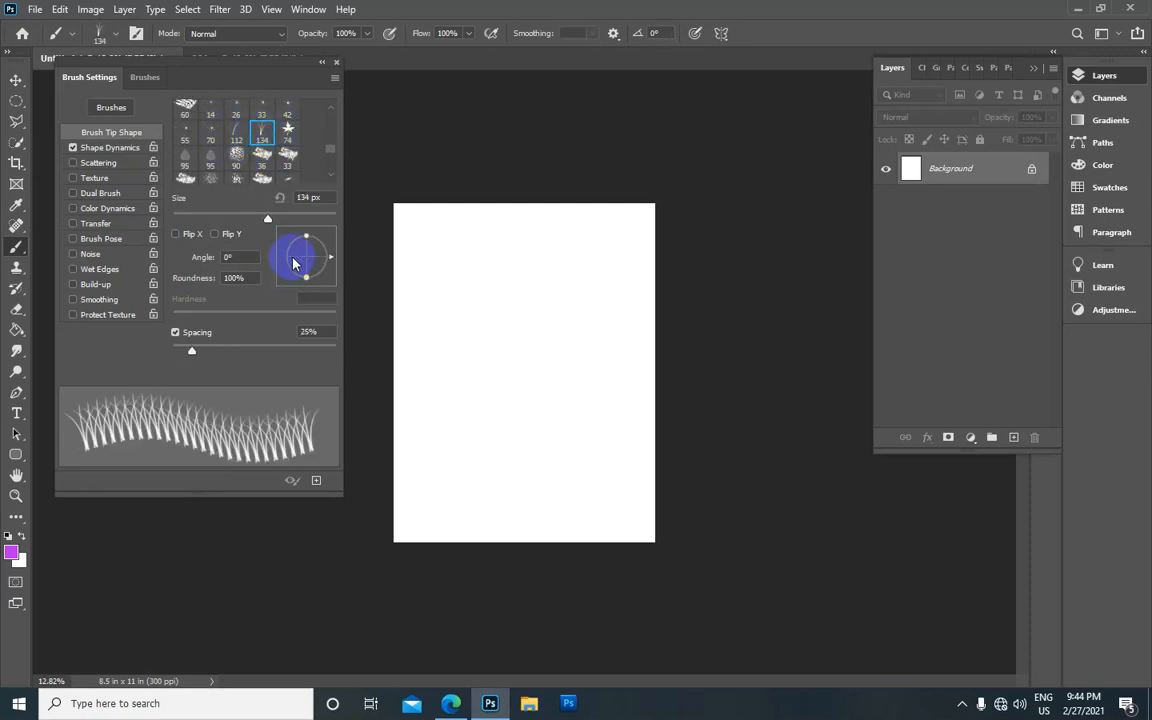
click(339, 64)
Change the foreground colour to bright green (00ff06).
click(11, 551)
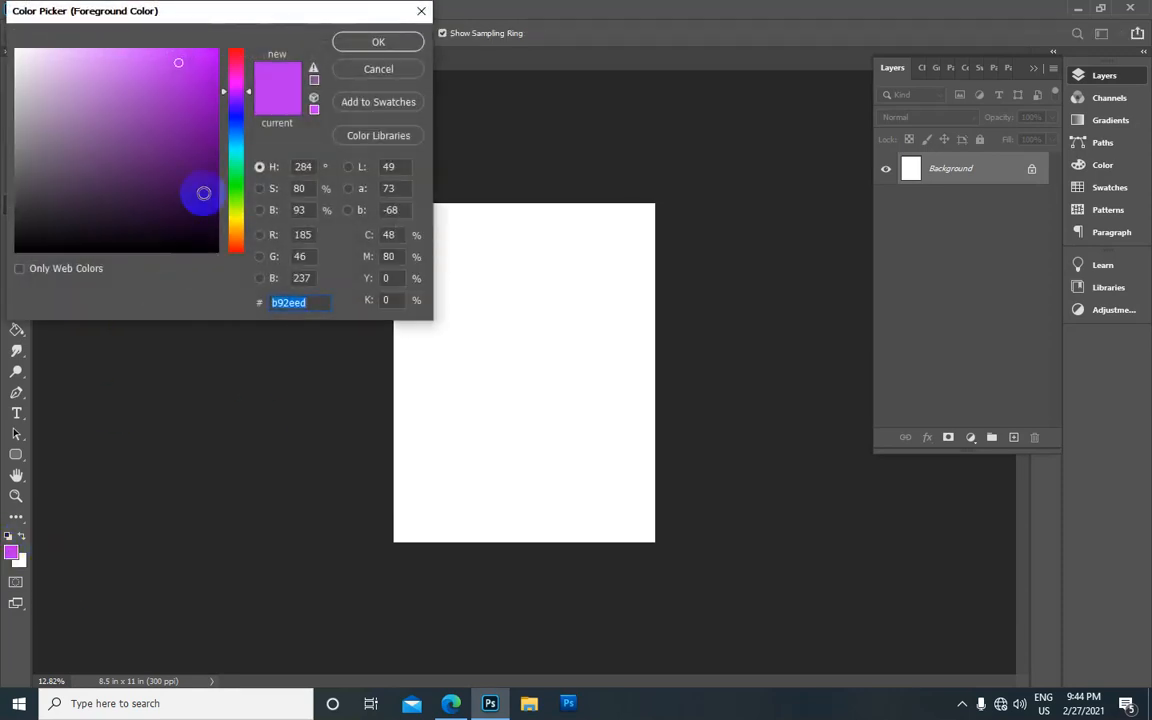
click(233, 177)
click(233, 207)
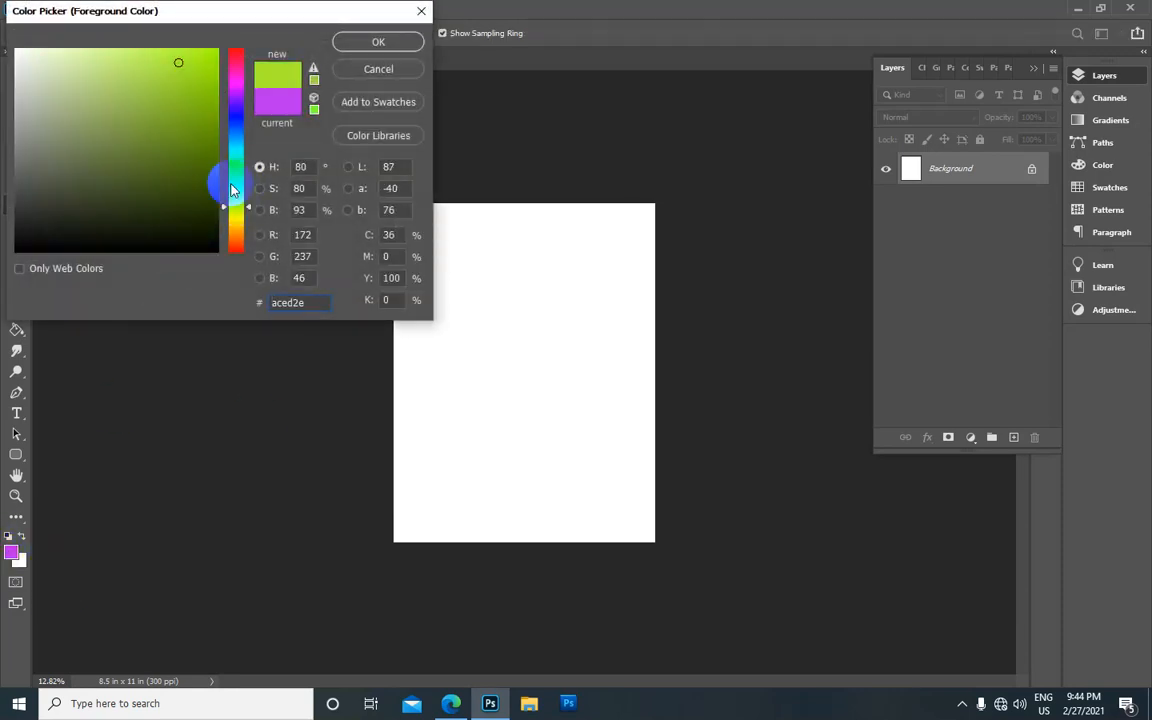
click(233, 184)
drag(183, 131, 224, 36)
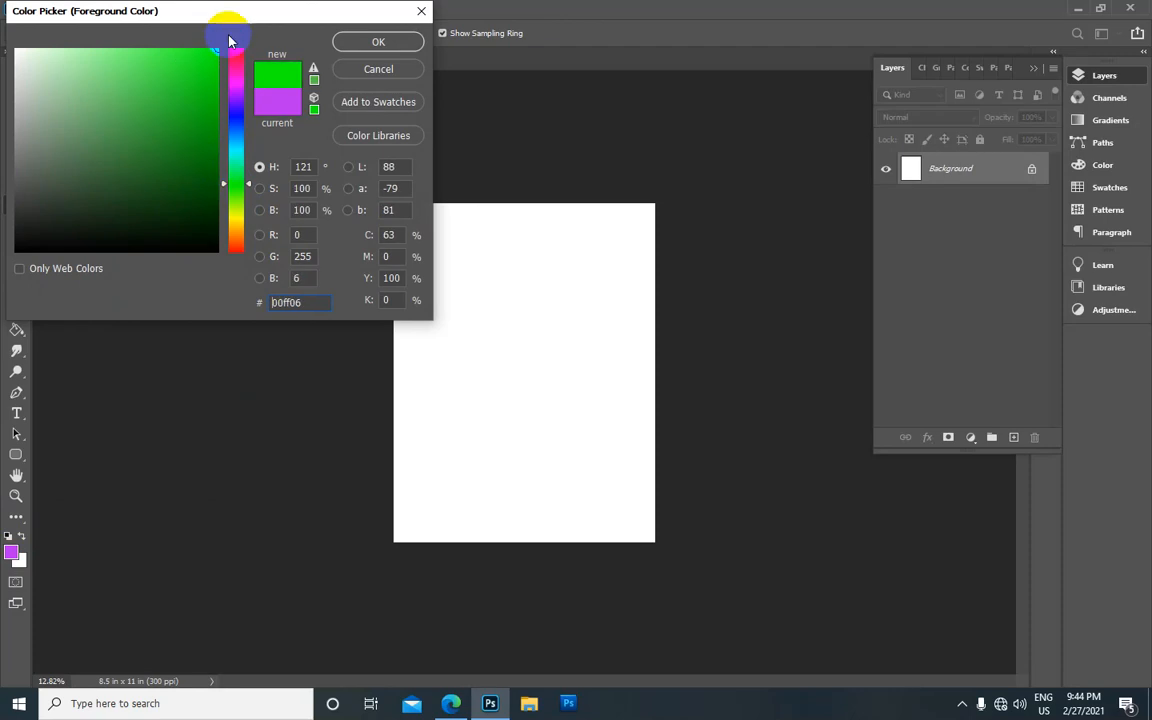
click(400, 42)
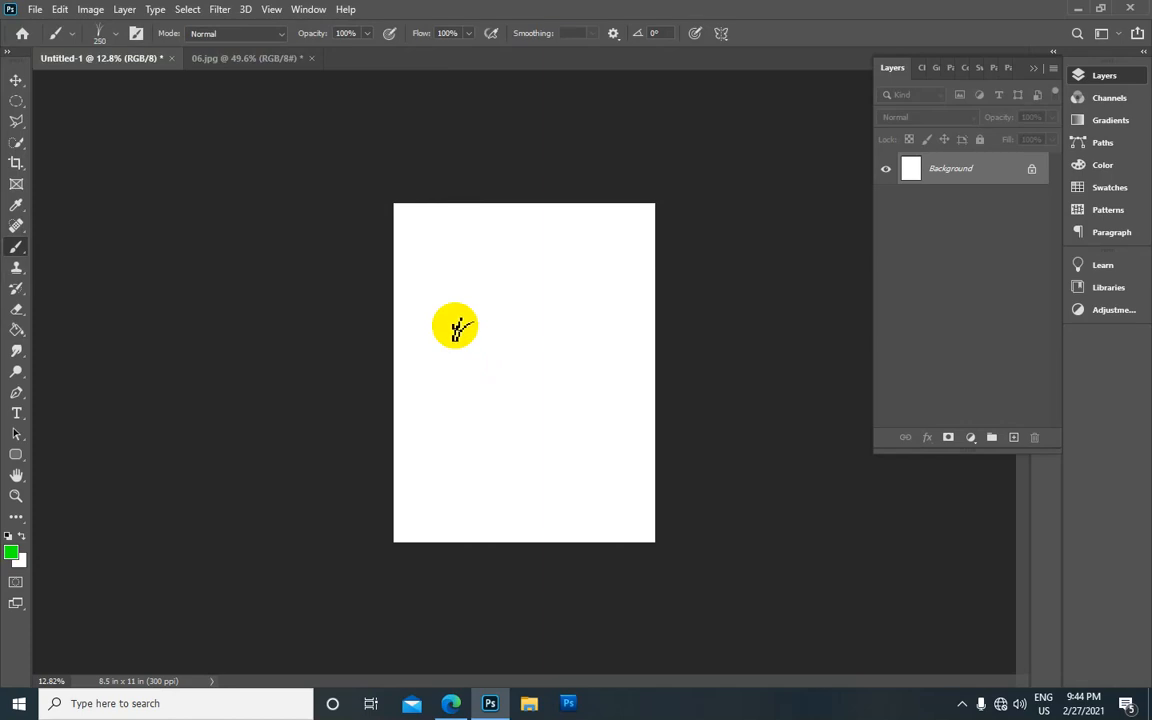
Paint winding green grass strokes over the canvas with the tip at 400 px and an angle of 174°, and undo all the grass.
drag(448, 323, 460, 306)
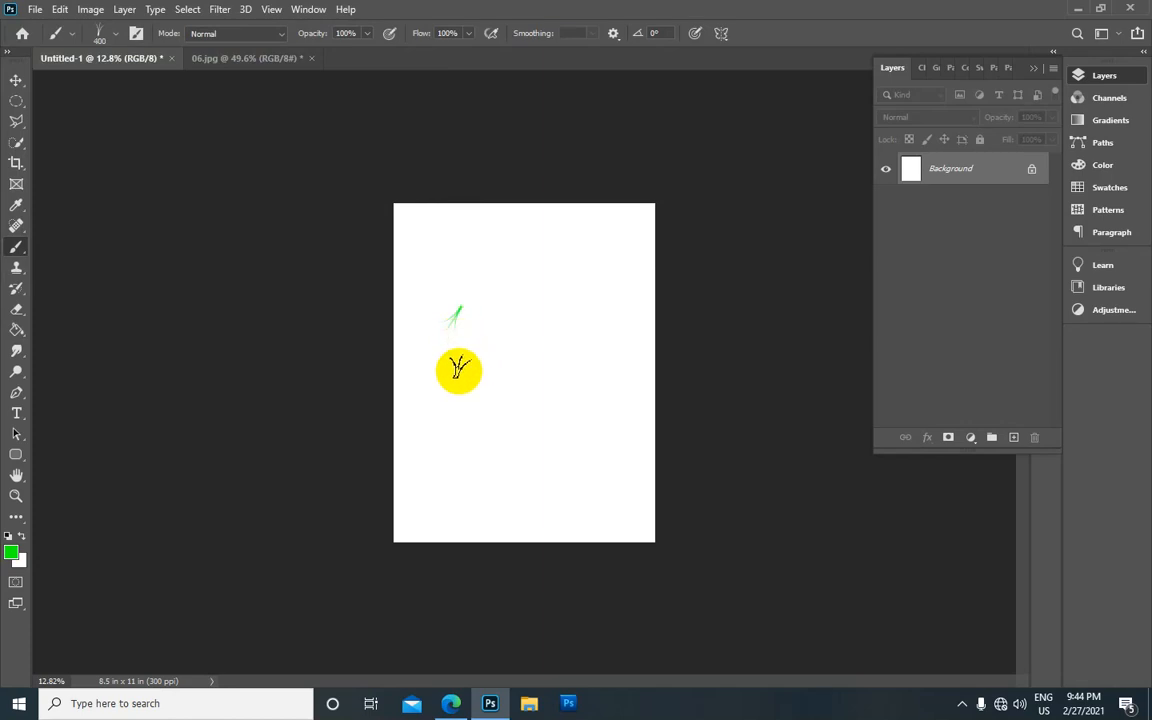
click(139, 33)
mouse_move(332, 262)
mouse_down()
mouse_move(334, 252)
mouse_move(303, 275)
mouse_move(284, 261)
mouse_up()
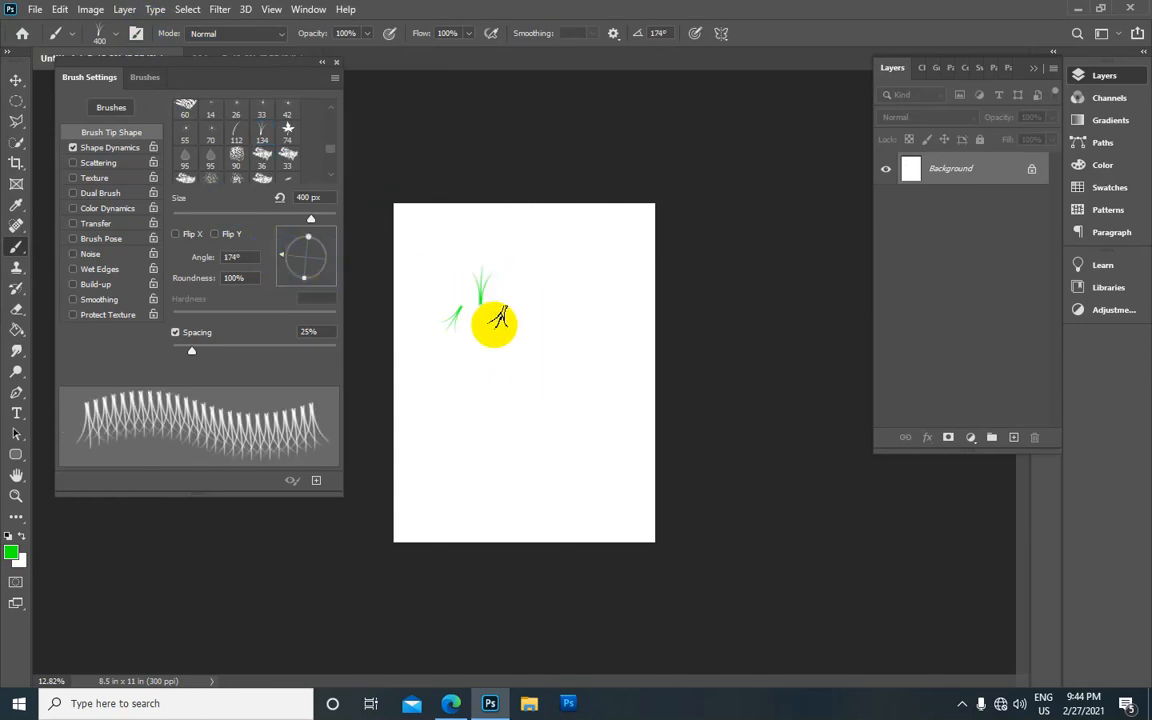
mouse_move(437, 267)
mouse_down()
mouse_move(448, 446)
mouse_move(537, 398)
mouse_move(483, 304)
mouse_move(509, 375)
mouse_move(582, 437)
mouse_move(564, 514)
mouse_move(469, 490)
mouse_move(593, 410)
mouse_move(615, 320)
mouse_move(571, 235)
mouse_move(488, 265)
mouse_move(544, 323)
mouse_move(578, 289)
mouse_move(463, 241)
mouse_up()
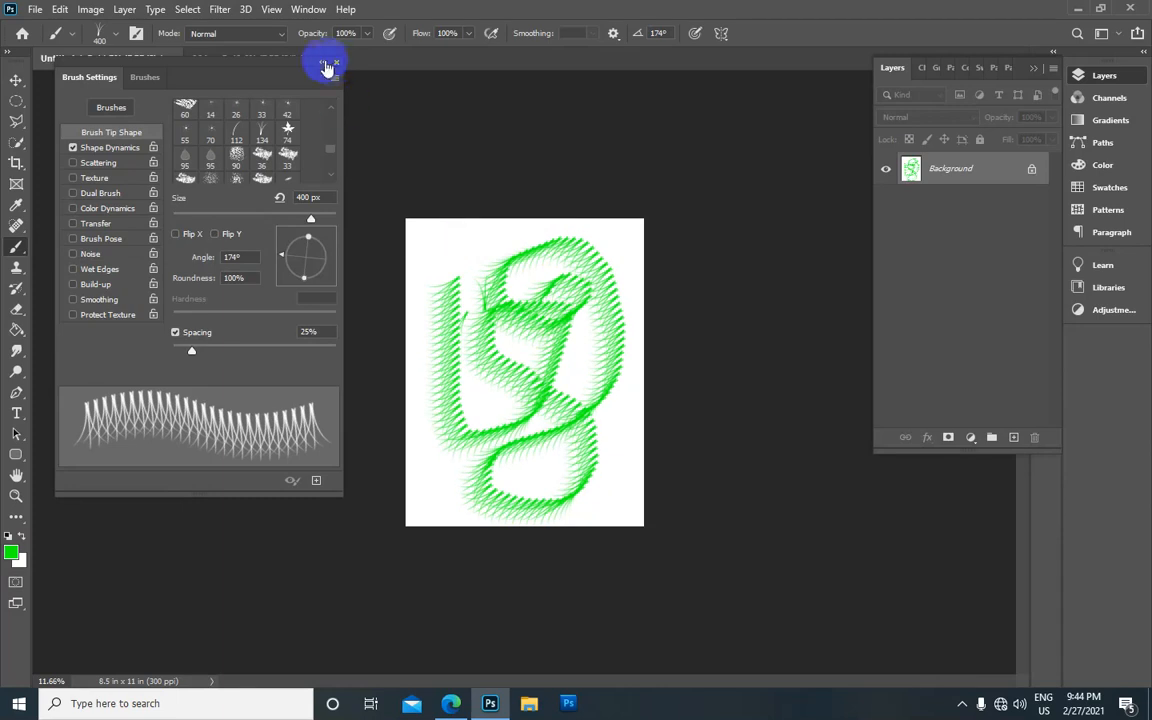
click(336, 62)
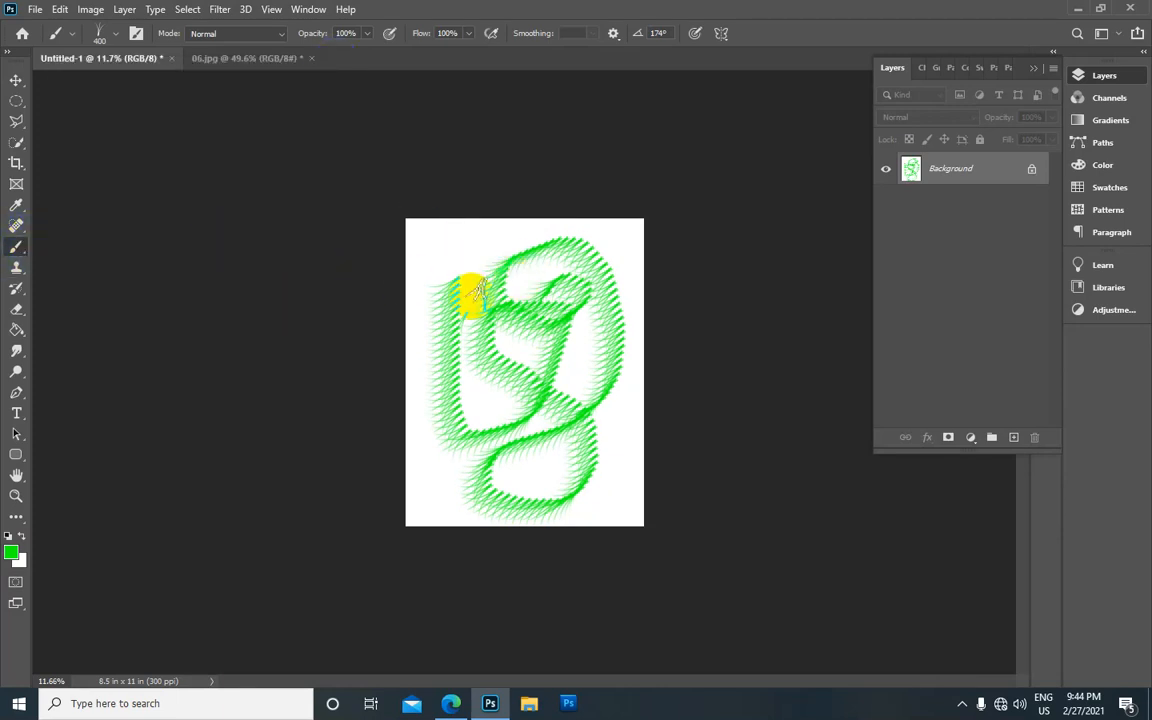
key(ctrl+z)
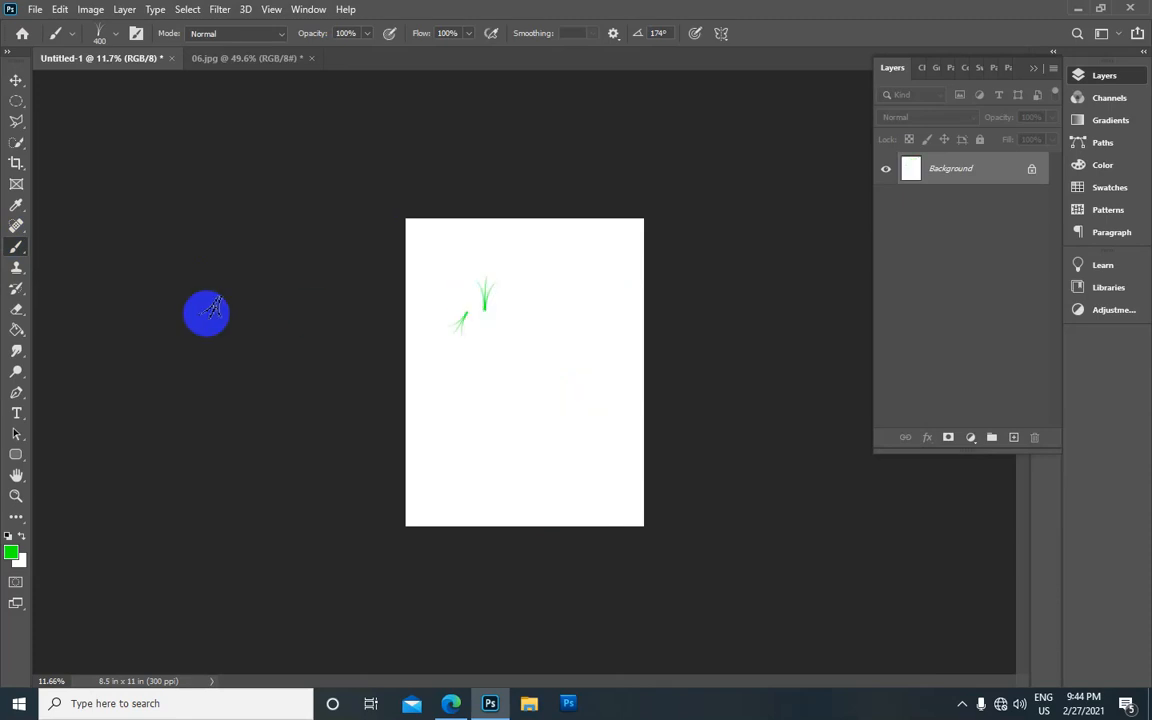
Switch from the Brush tool to the Pencil tool.
right_click(16, 247)
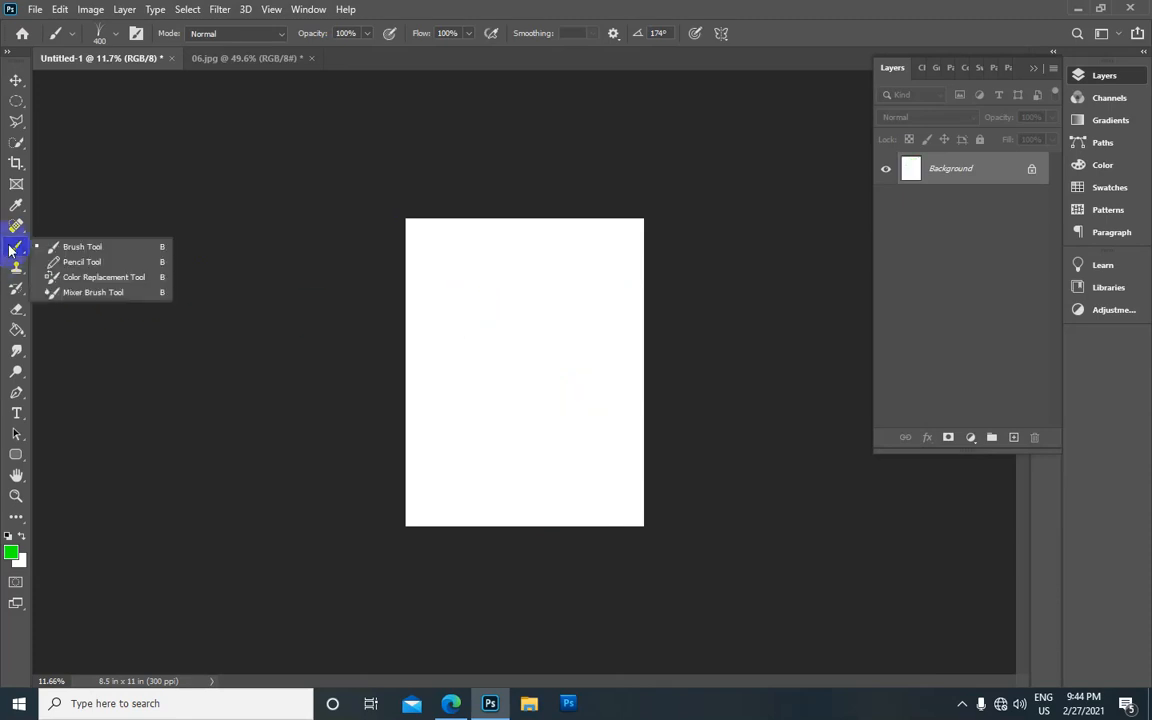
click(99, 262)
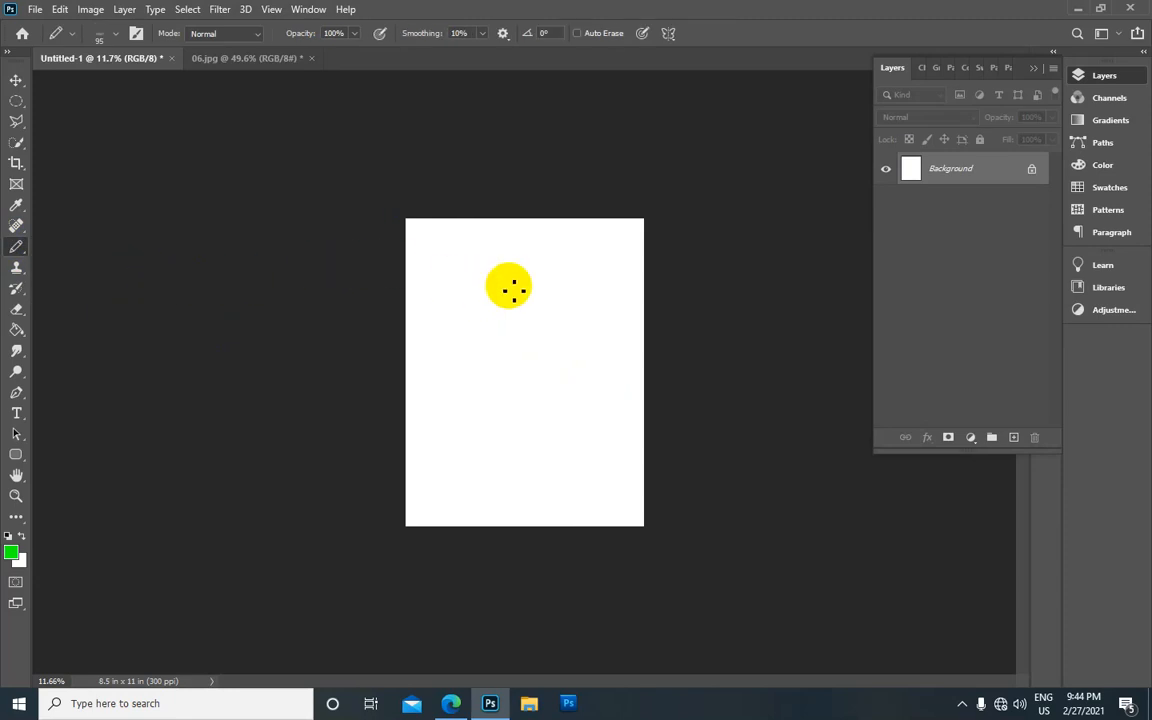
scroll(509, 288, up, 3)
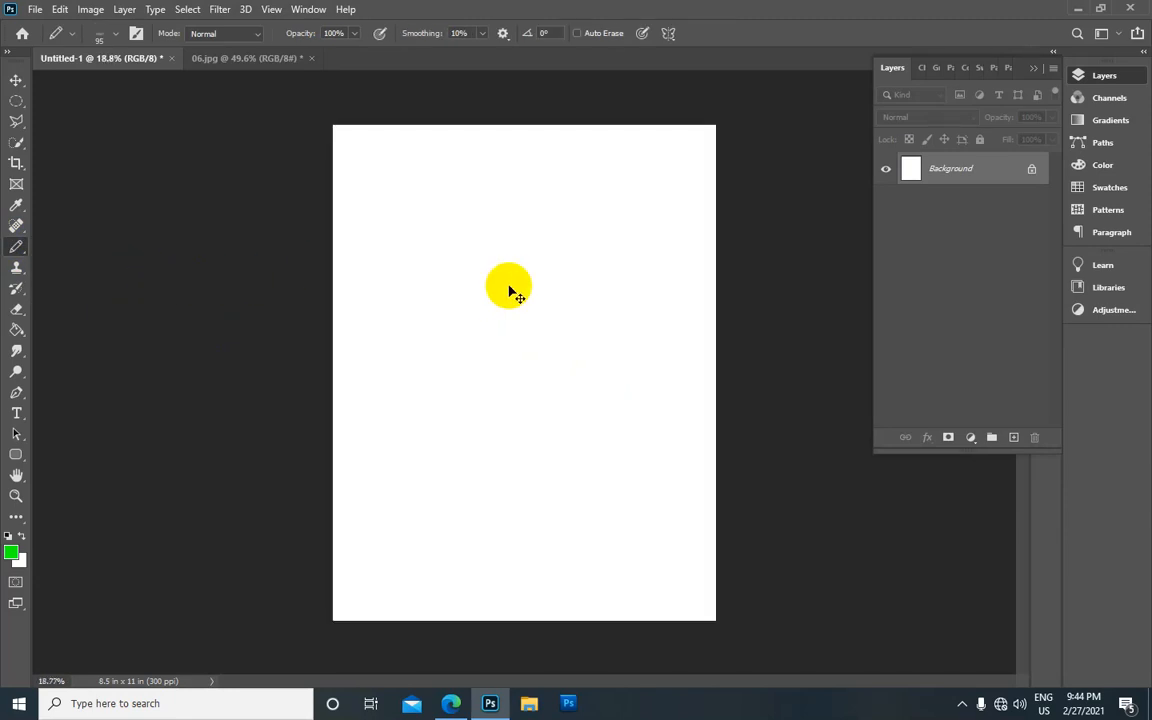
Give the pencil the 30 px round tip and set its spacing to 32%.
click(95, 35)
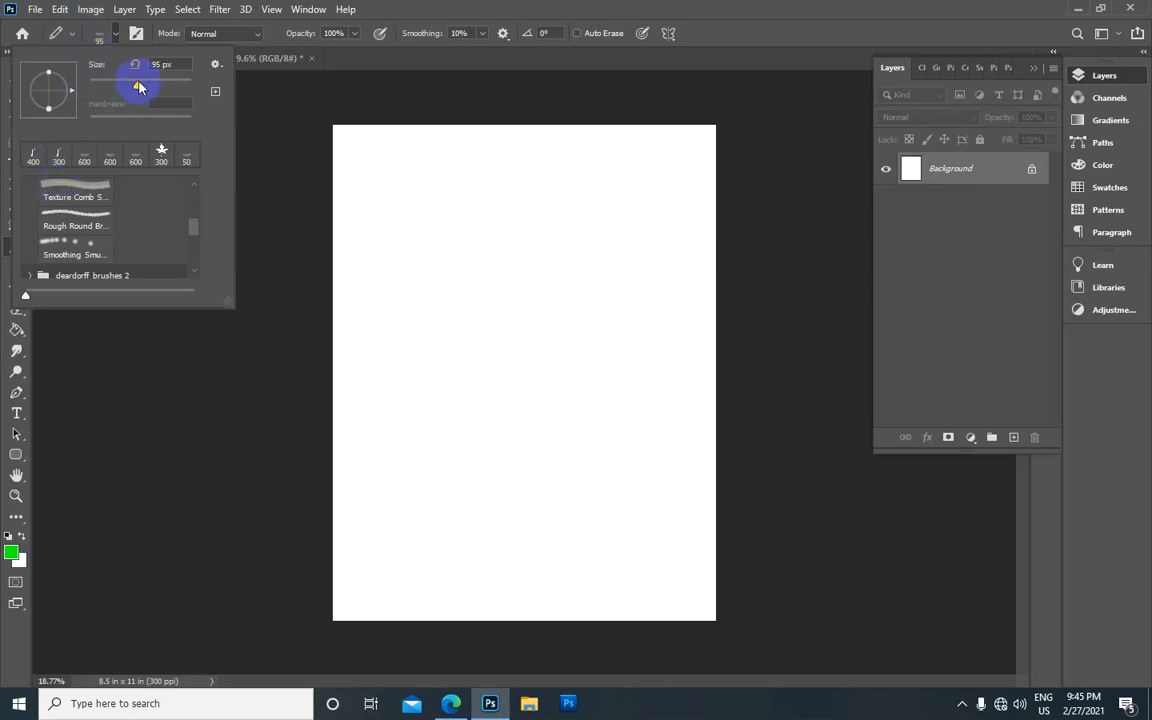
click(137, 33)
scroll(234, 135, down, 5)
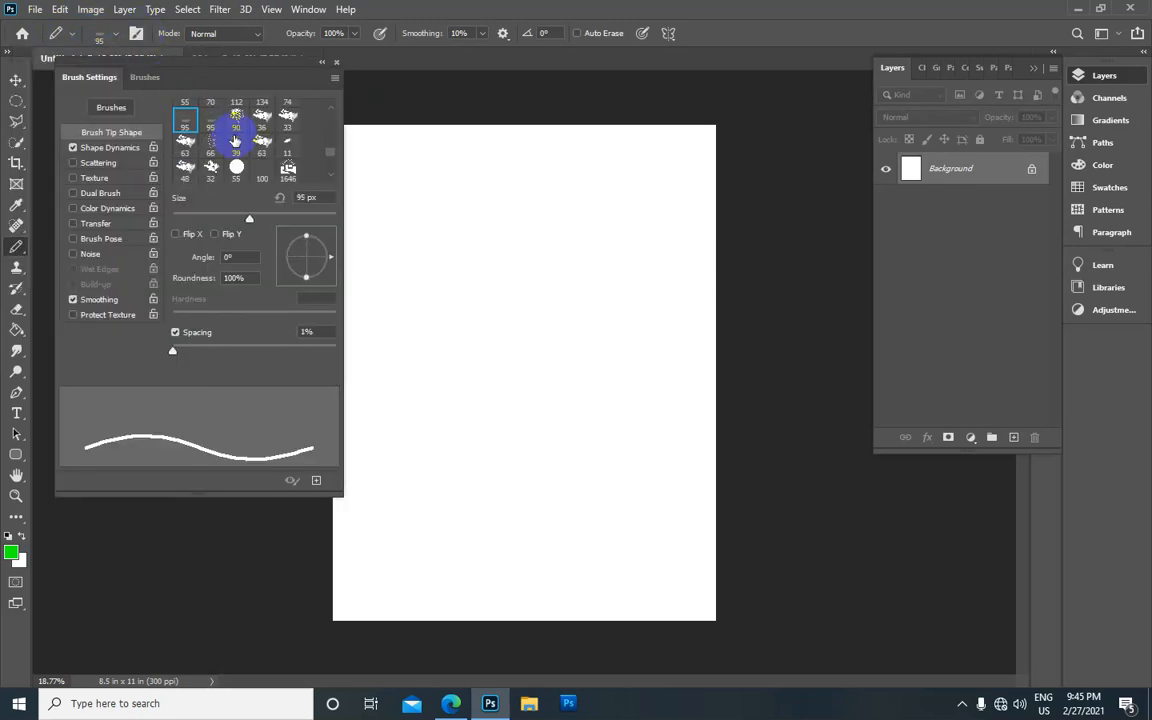
scroll(236, 140, up, 5)
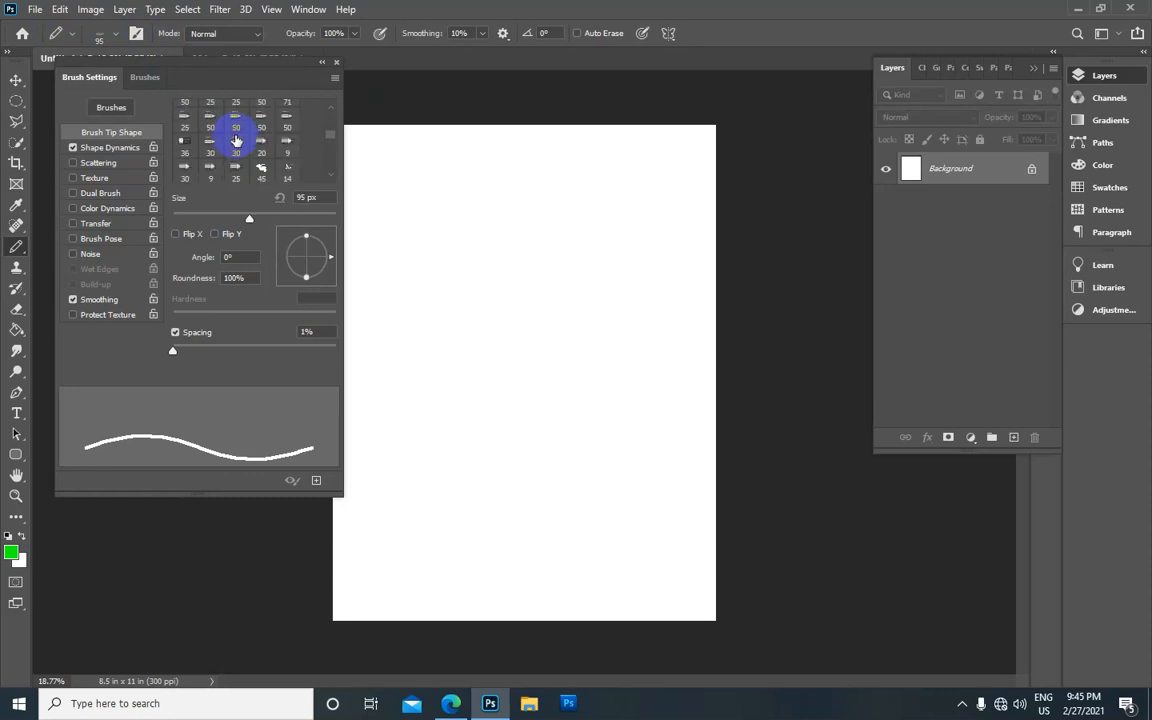
scroll(236, 139, up, 2)
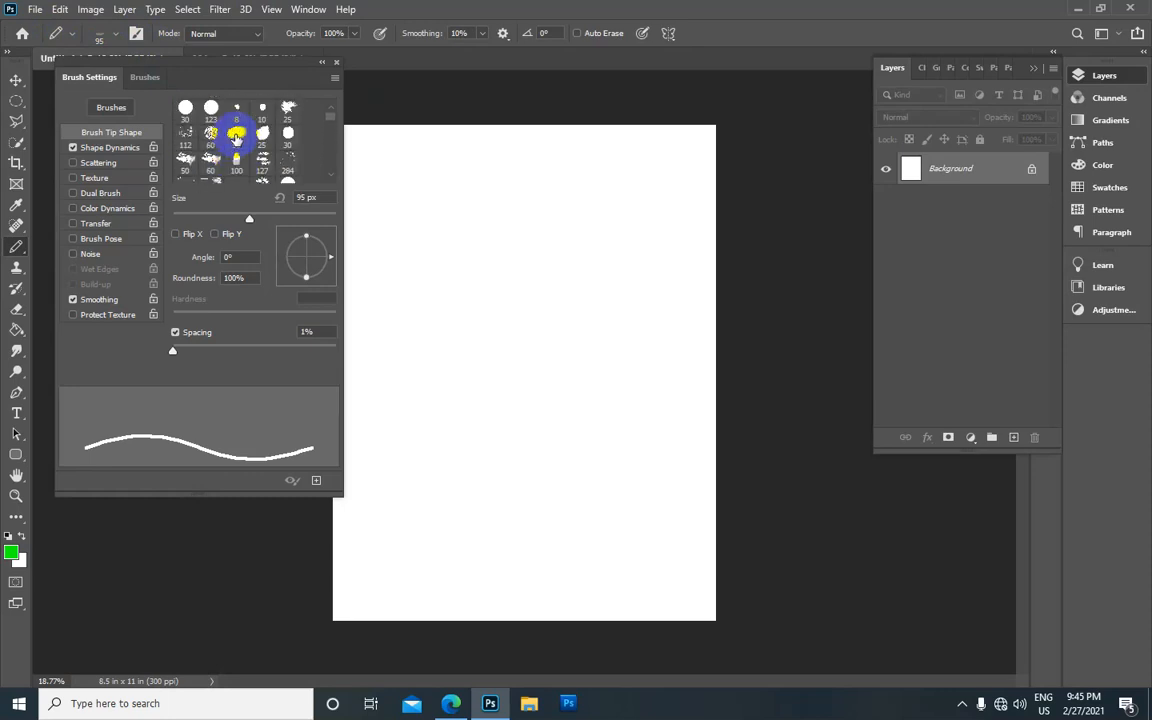
scroll(236, 138, down, 2)
scroll(226, 117, up, 2)
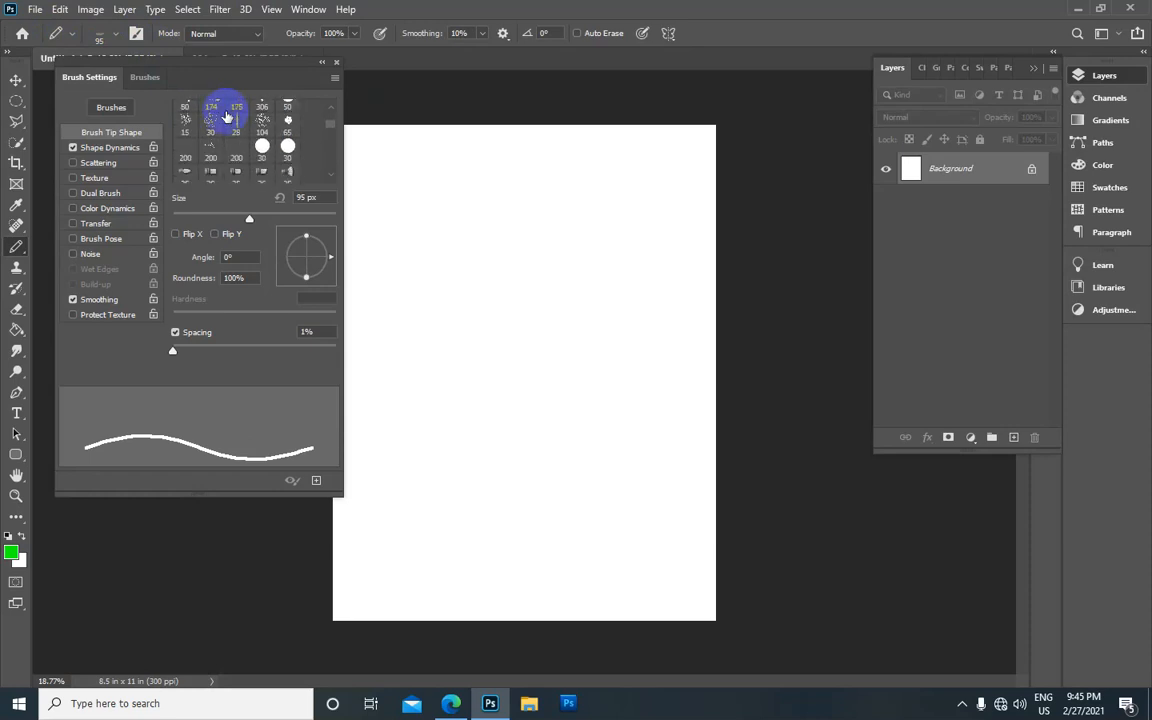
click(185, 108)
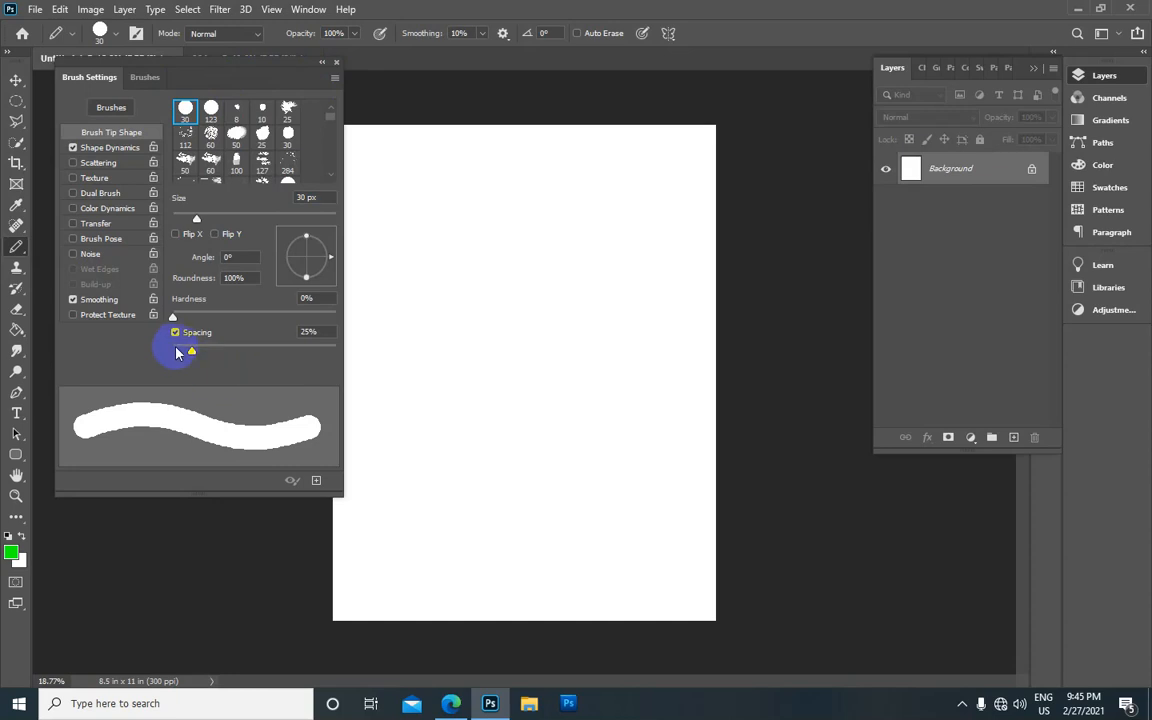
mouse_move(181, 360)
mouse_down()
mouse_move(257, 357)
mouse_move(213, 352)
mouse_up()
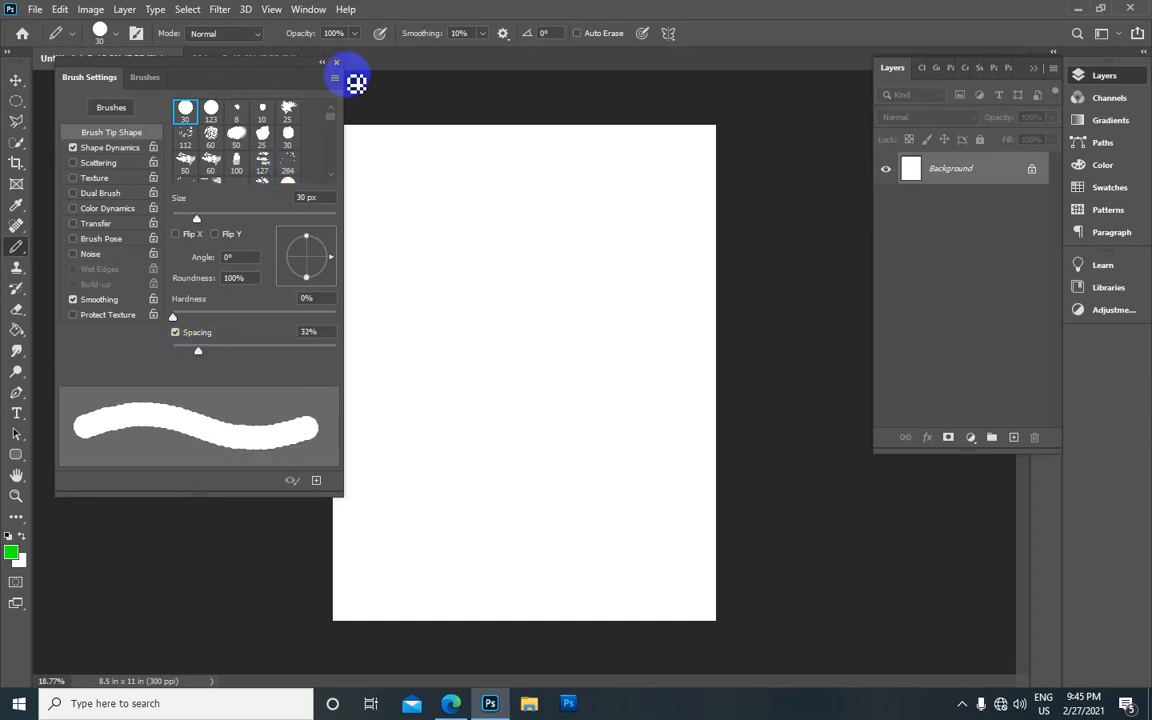
click(336, 62)
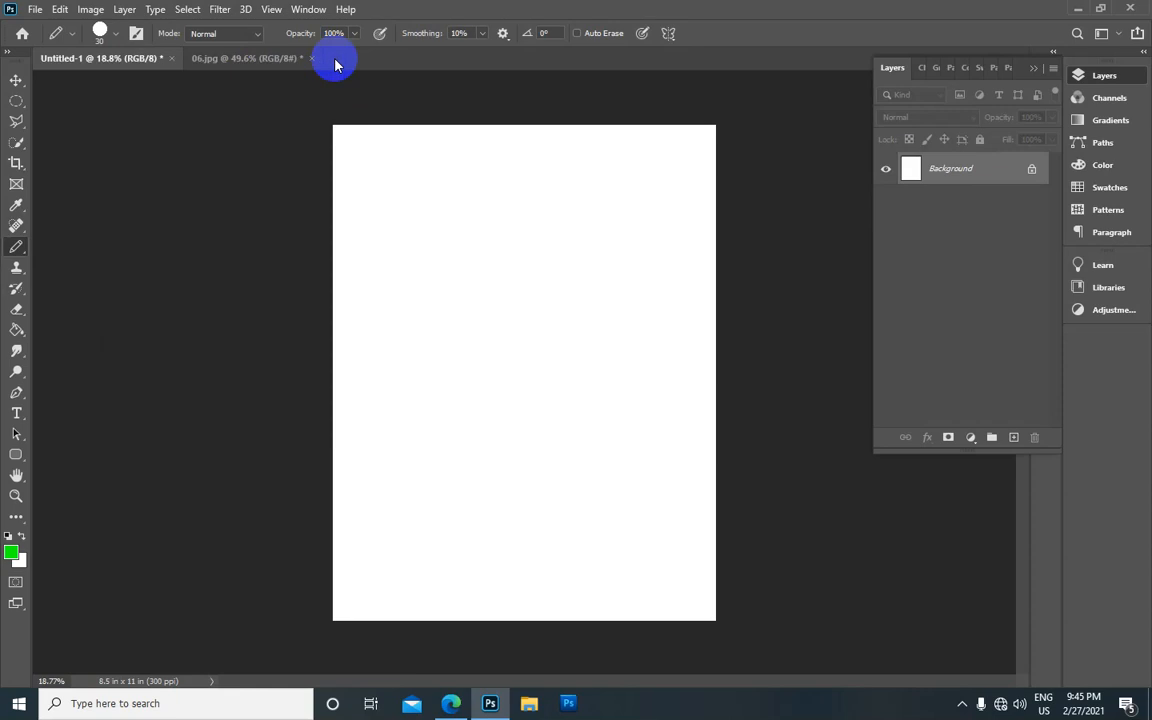
Set the foreground colour to black (000000).
click(13, 553)
drag(185, 215, 216, 251)
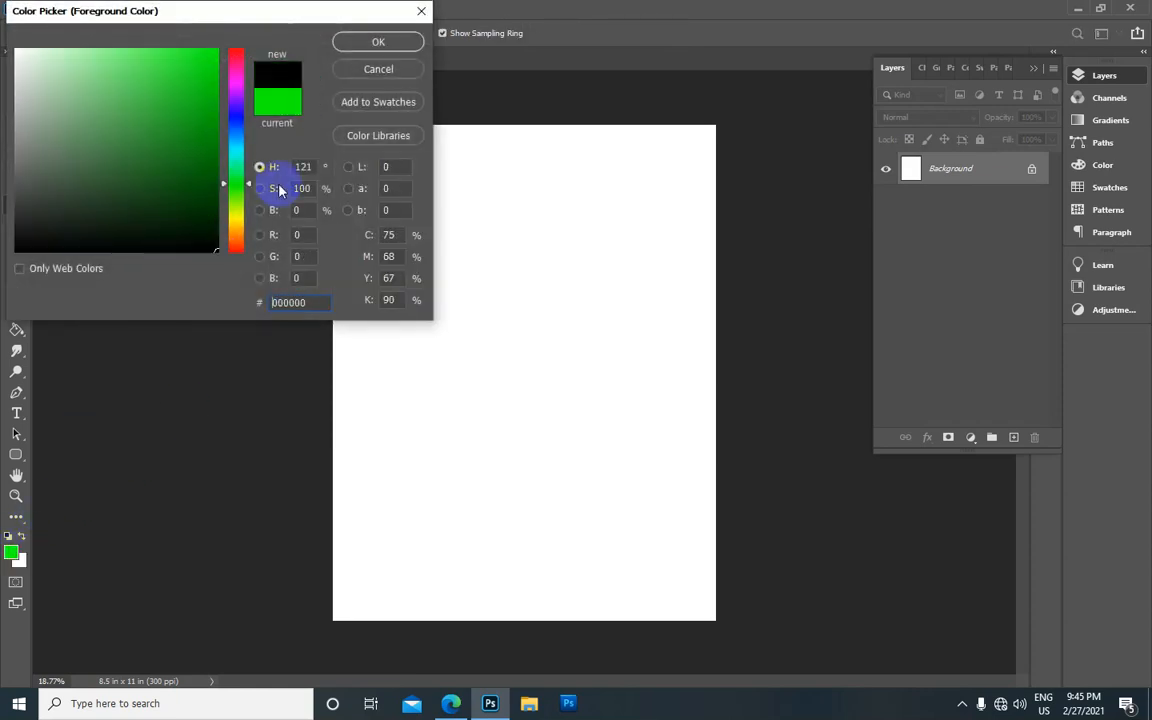
click(403, 41)
Draw the outline of a hen with head, beak, pointed tail and rounded belly in the left half of the canvas.
scroll(406, 249, up, 2)
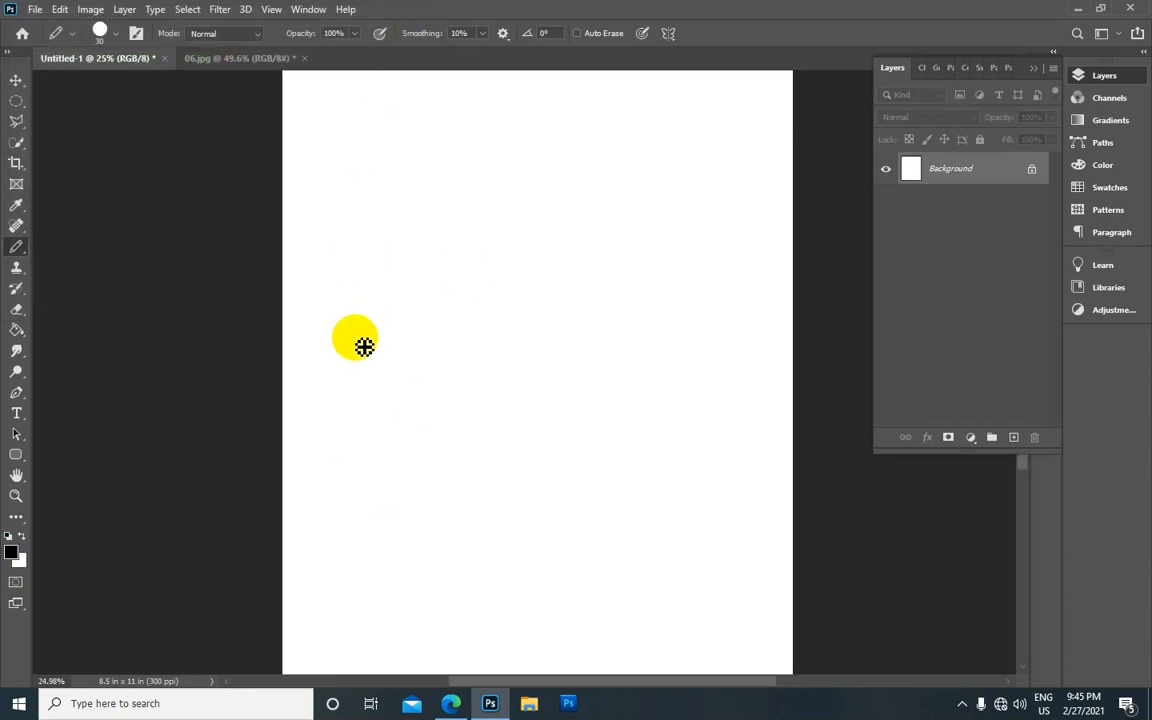
mouse_move(346, 336)
mouse_down()
mouse_move(373, 316)
mouse_move(401, 350)
mouse_move(427, 355)
mouse_move(453, 329)
mouse_move(458, 292)
mouse_up()
mouse_move(346, 334)
mouse_down()
mouse_move(364, 378)
mouse_move(396, 401)
mouse_move(430, 398)
mouse_move(471, 360)
mouse_move(461, 284)
mouse_up()
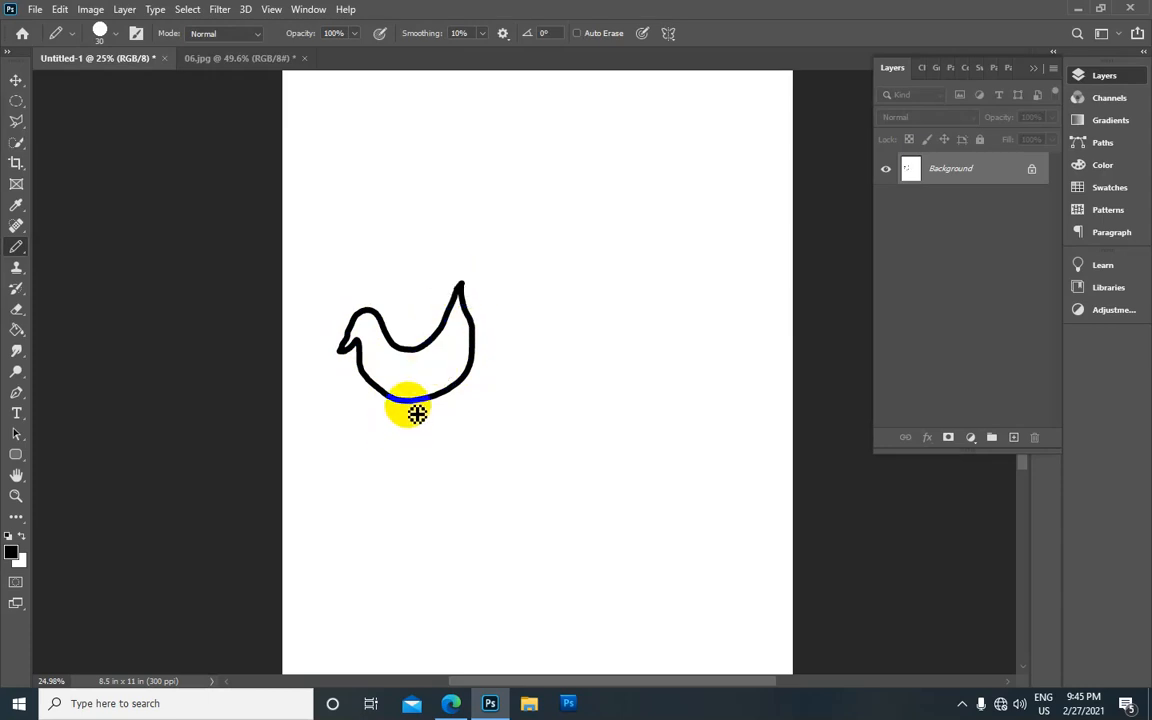
Draw two legs with spread toes below the hen's belly.
mouse_move(407, 403)
mouse_down()
mouse_move(364, 445)
mouse_move(397, 449)
mouse_up()
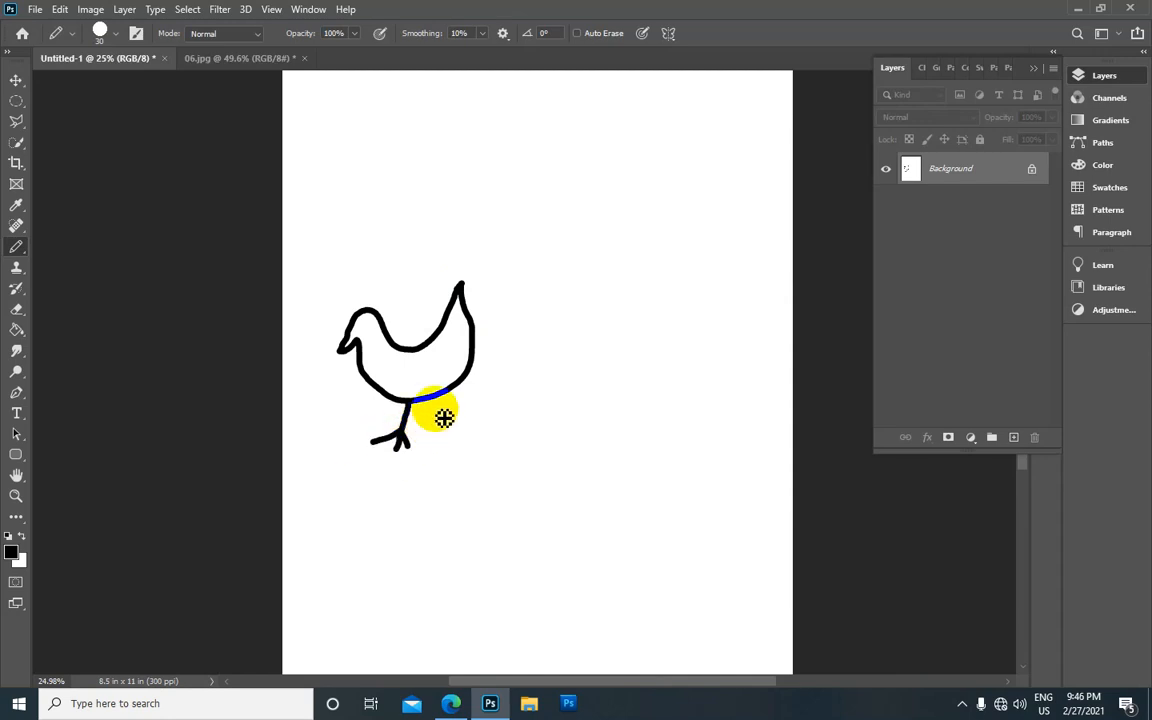
mouse_move(437, 397)
mouse_down()
mouse_move(431, 440)
mouse_move(448, 442)
mouse_move(429, 444)
mouse_move(455, 448)
mouse_up()
drag(440, 436, 436, 453)
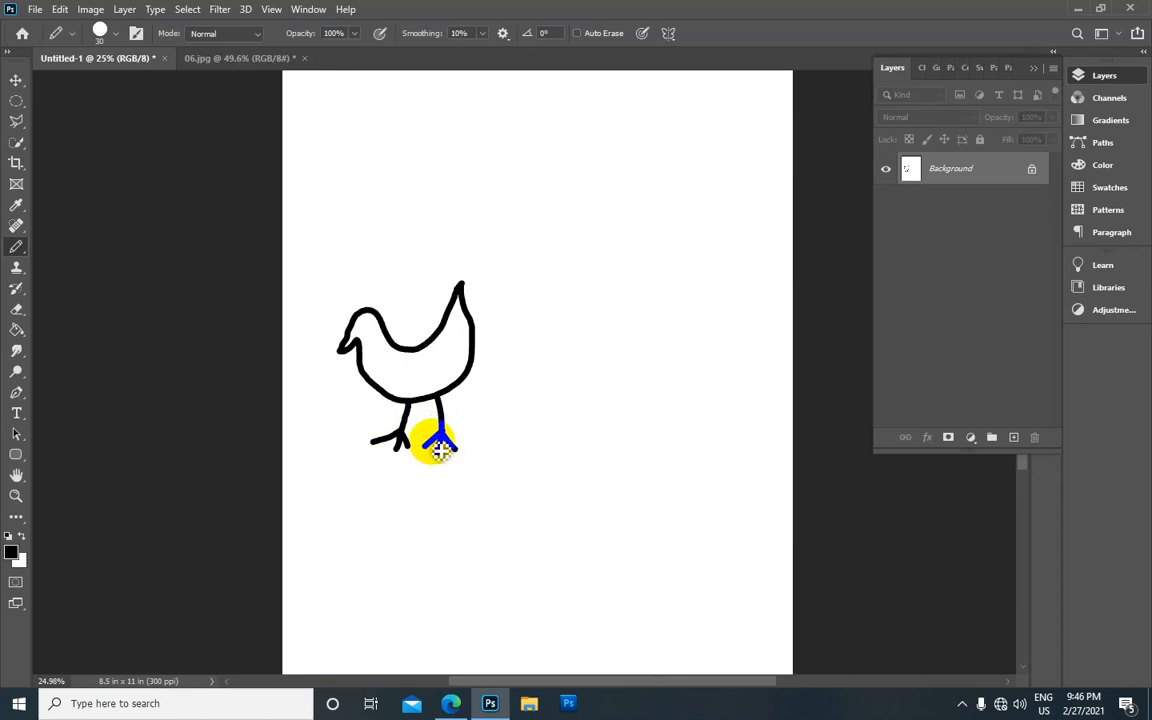
scroll(411, 369, down, 4)
scroll(457, 341, up, 1)
drag(466, 349, 467, 351)
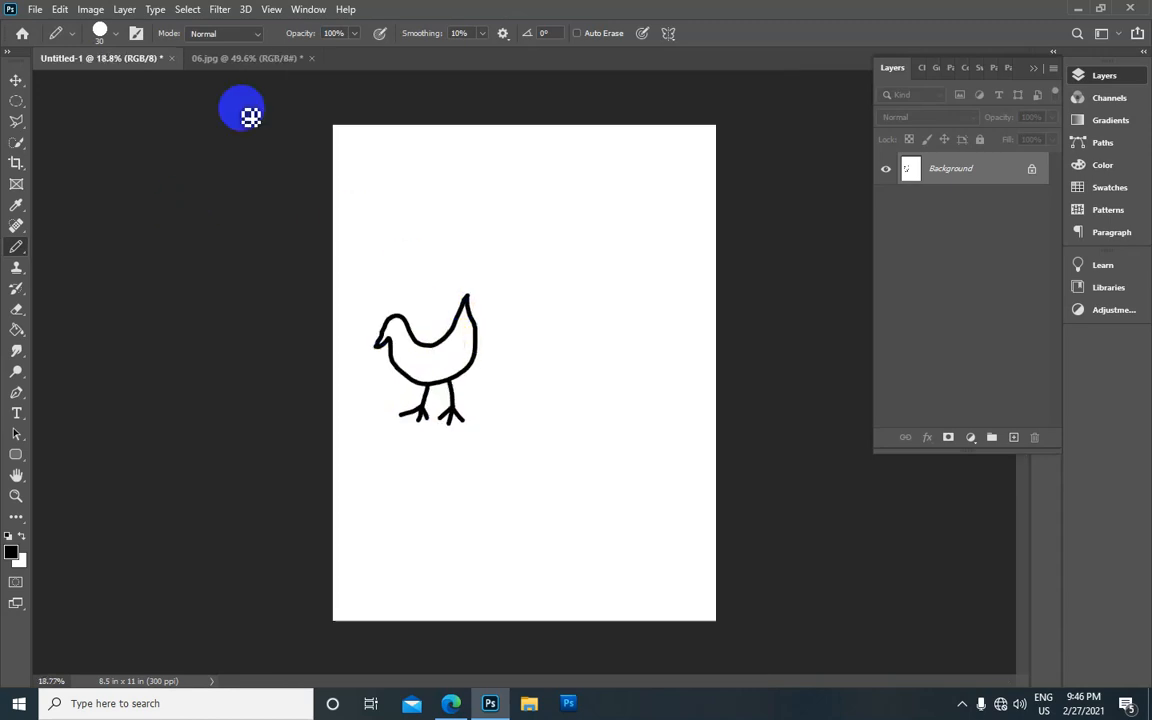
Set the pencil stroke opacity to 20%.
click(317, 35)
text(20)
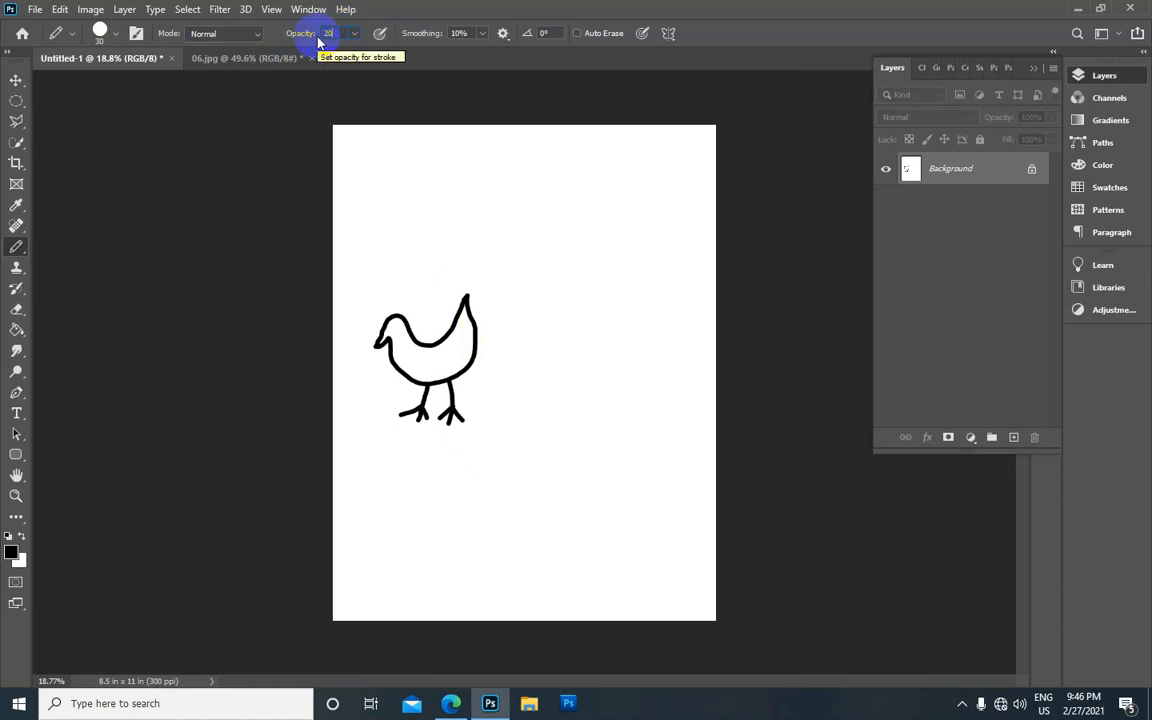
key(Return)
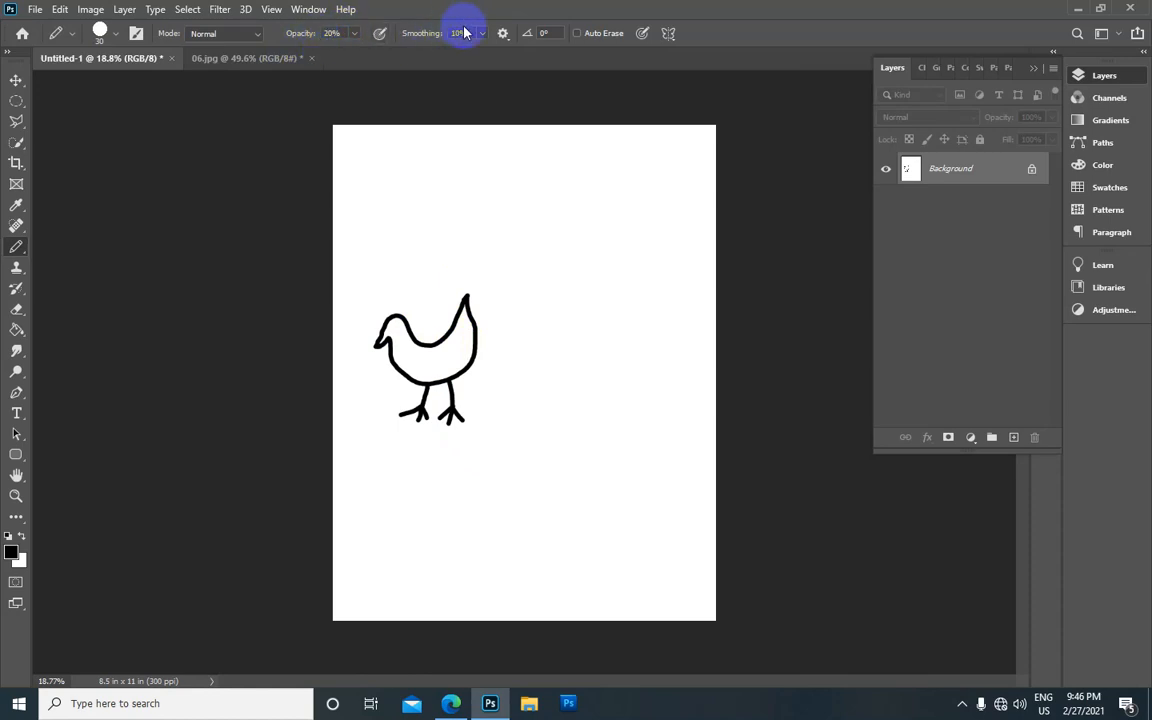
scroll(568, 408, down, 1)
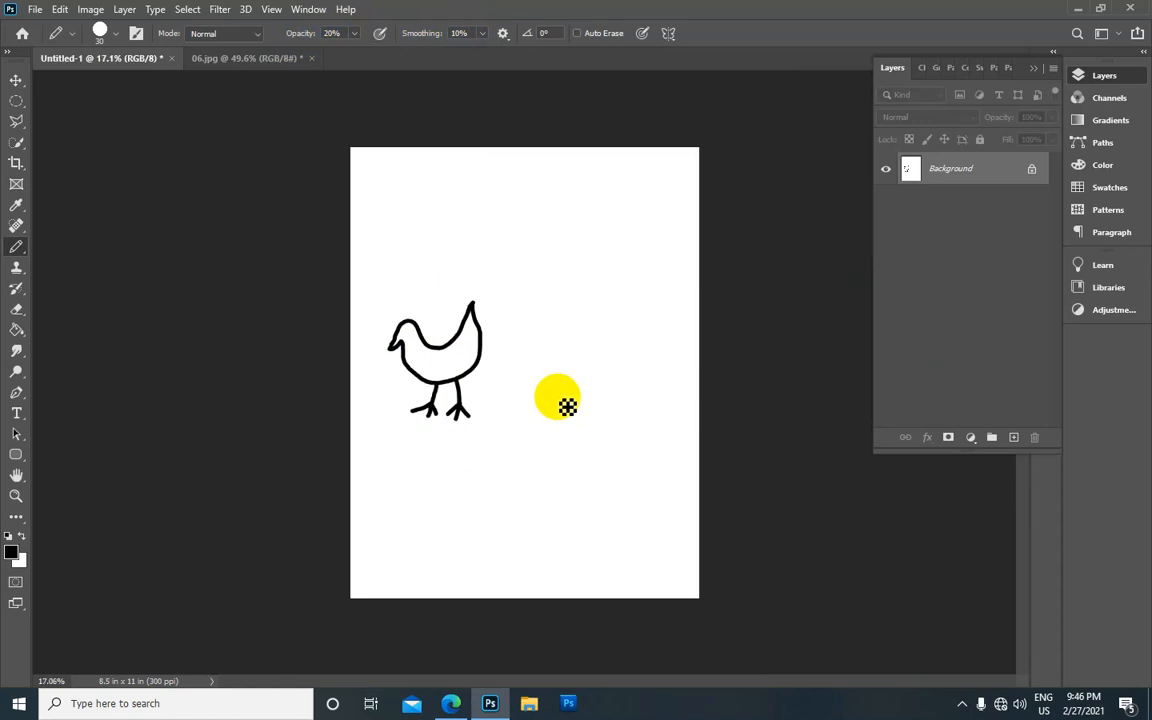
Draw a second hen with head, beak, pointed tail, rounded belly and two legs with spread toes in the right half of the canvas.
scroll(562, 402, up, 2)
scroll(553, 395, down, 1)
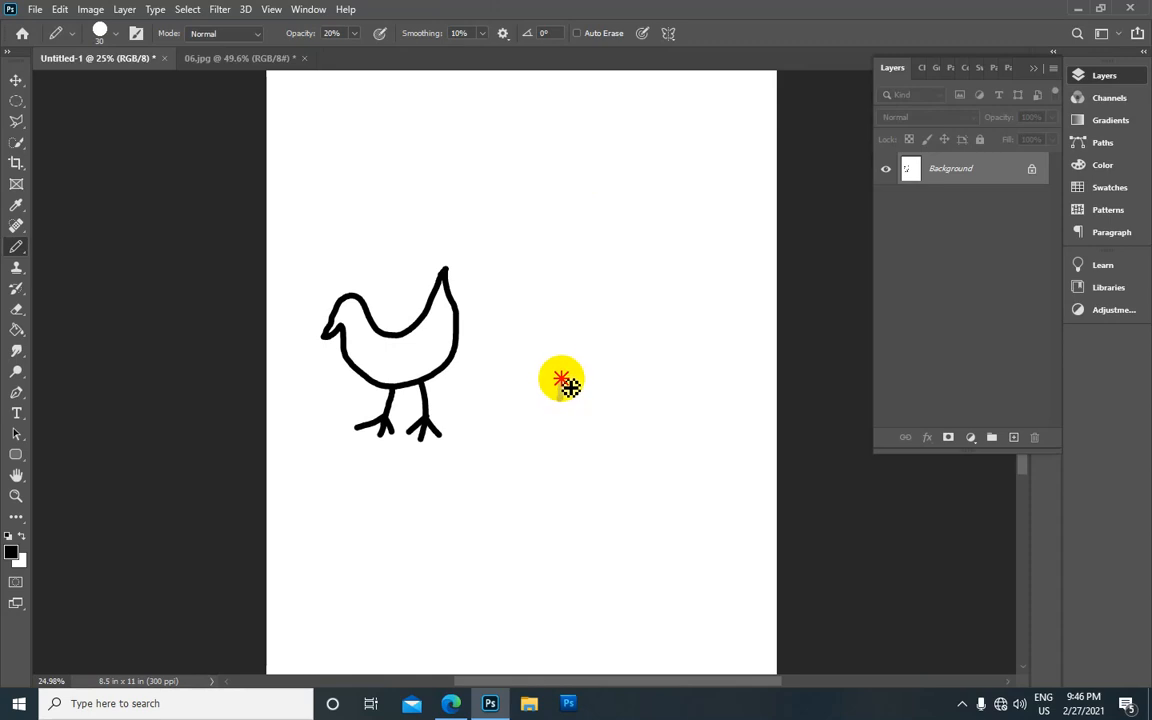
mouse_move(567, 373)
mouse_down()
mouse_move(613, 411)
mouse_move(635, 408)
mouse_move(658, 343)
mouse_up()
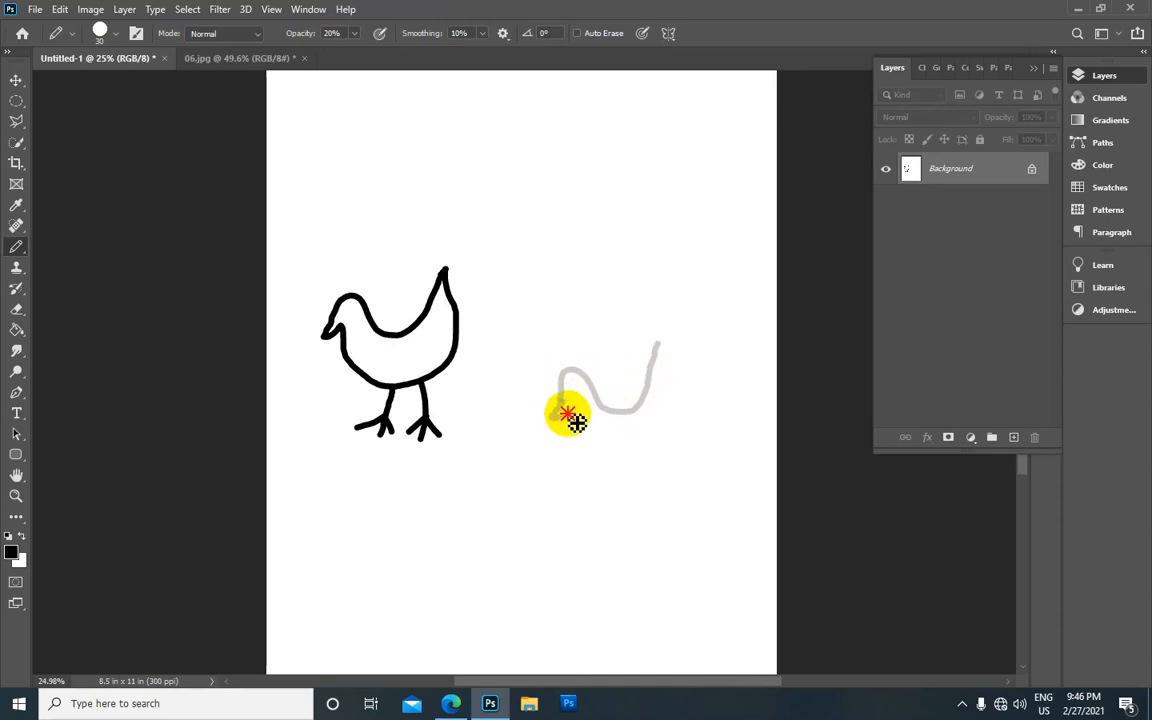
mouse_move(583, 420)
mouse_down()
mouse_move(620, 476)
mouse_move(668, 473)
mouse_move(692, 447)
mouse_move(700, 411)
mouse_move(663, 347)
mouse_up()
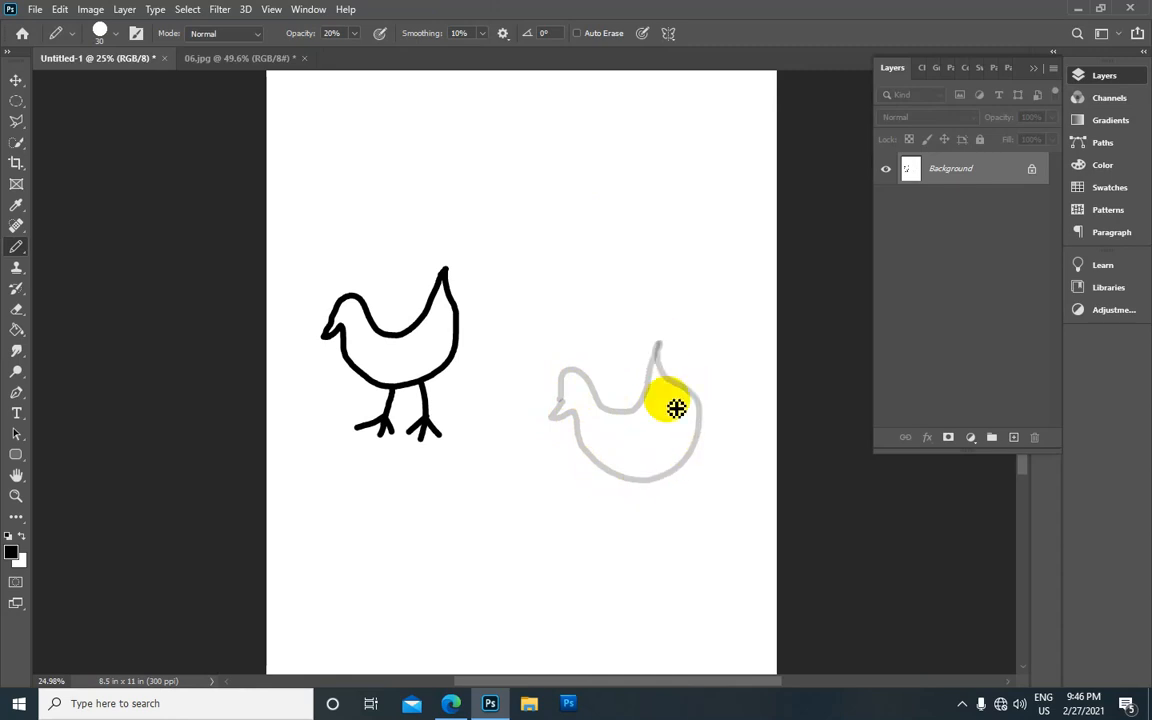
mouse_move(648, 492)
mouse_down()
mouse_move(645, 538)
mouse_move(610, 561)
mouse_move(655, 546)
mouse_up()
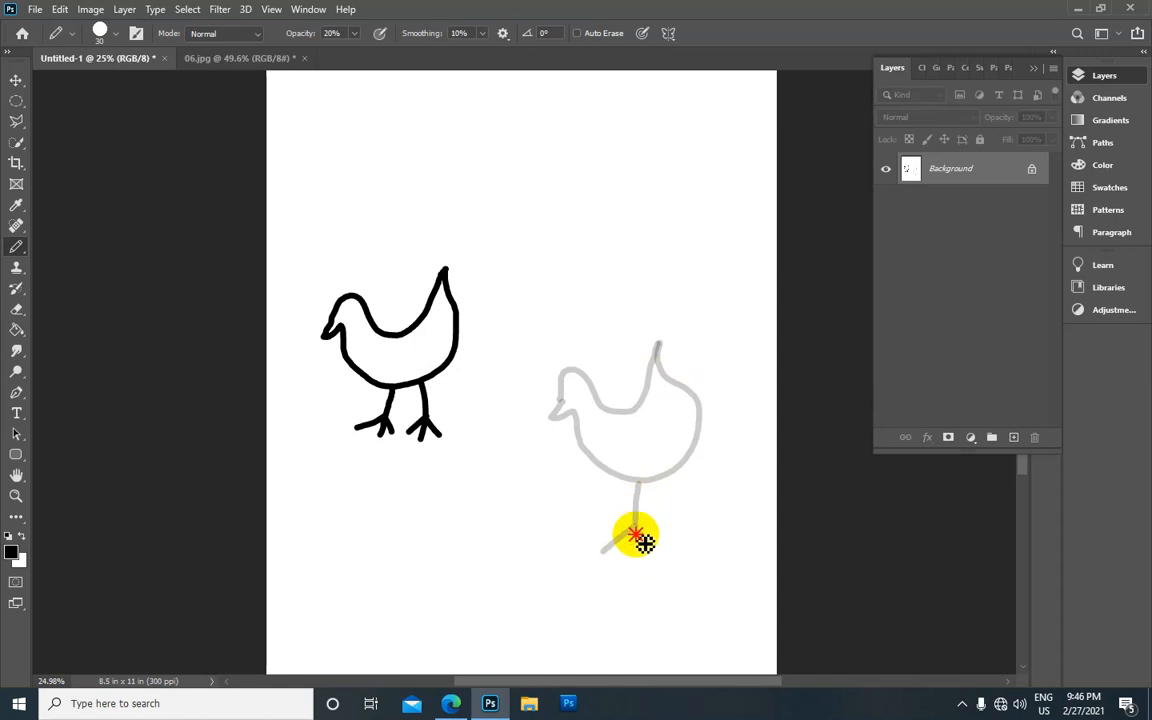
mouse_move(670, 472)
mouse_down()
mouse_move(675, 510)
mouse_move(660, 542)
mouse_move(684, 507)
mouse_up()
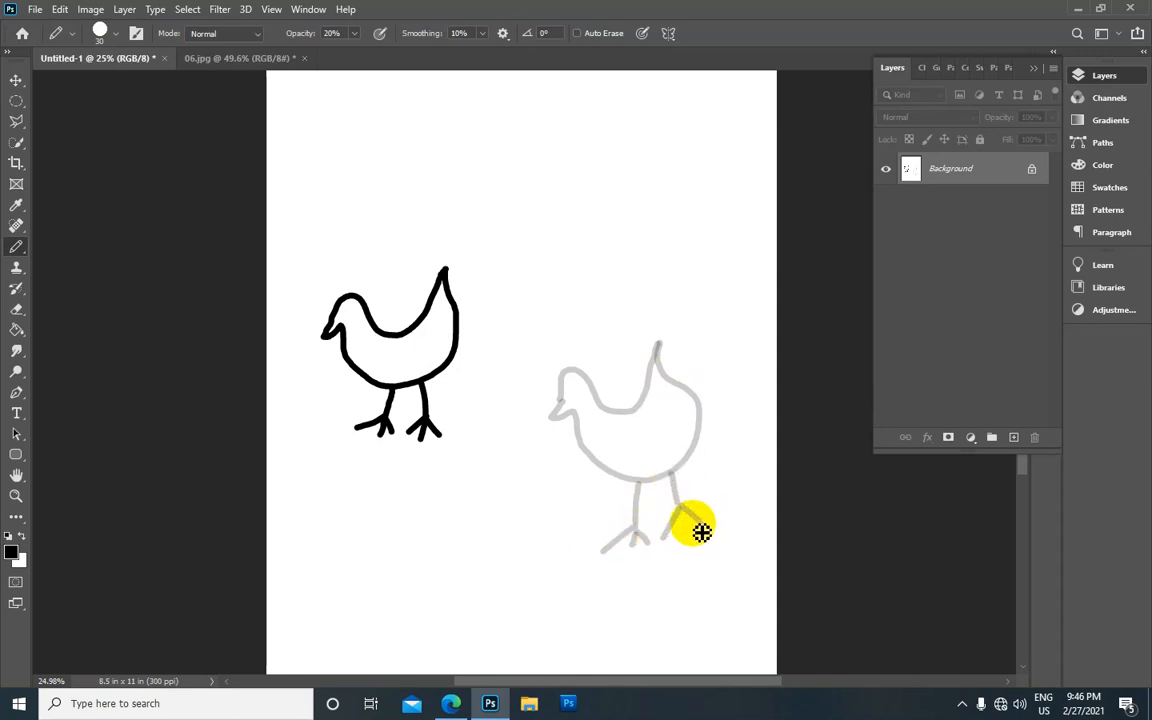
key(ctrl+minus)
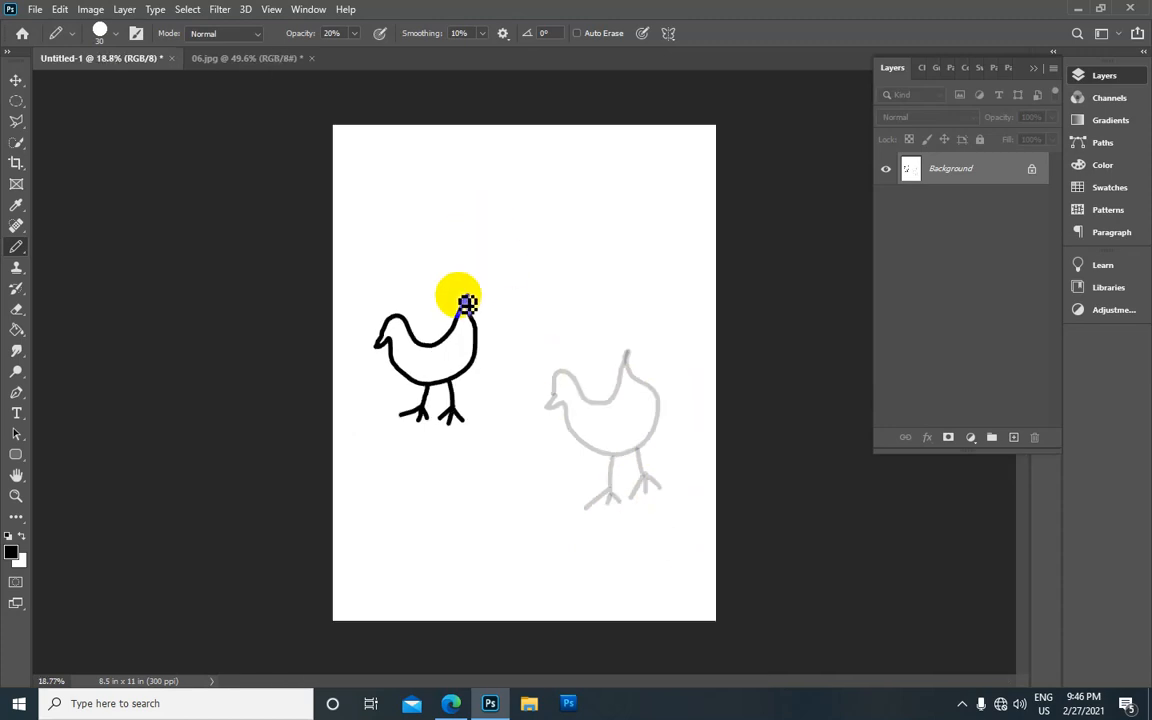
Choose the Color Replacement tool and switch to the 06.jpg portrait, framing the woman's blazer.
right_click(16, 246)
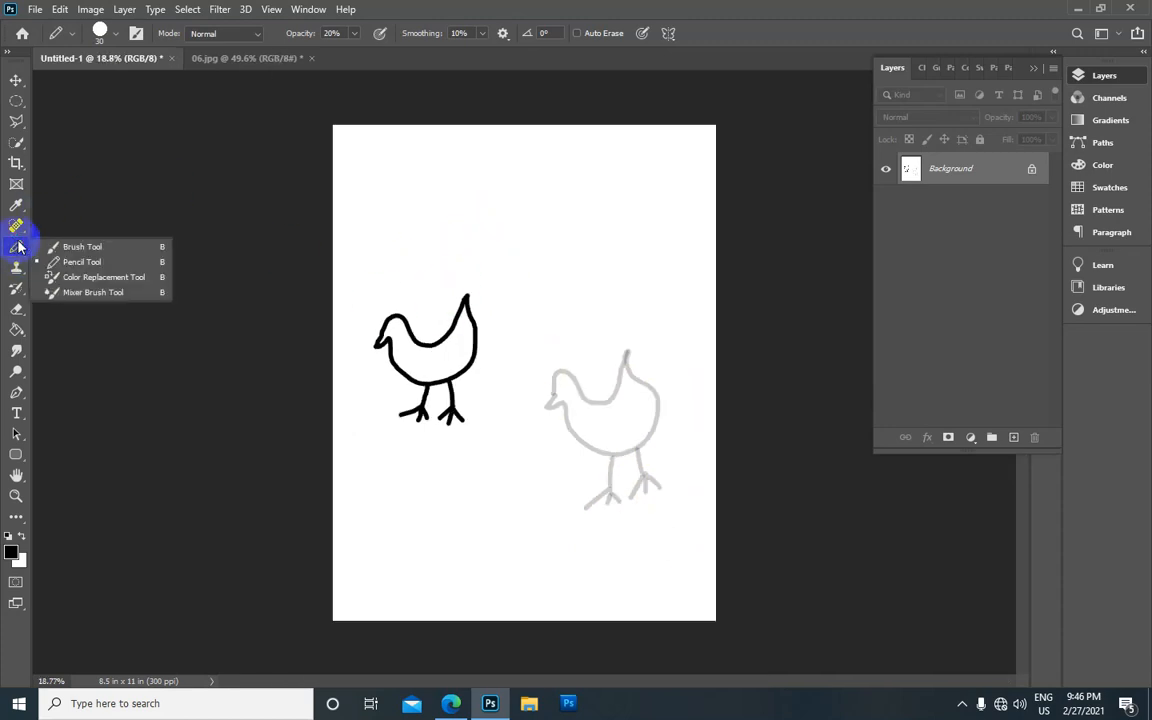
click(121, 277)
click(235, 60)
scroll(450, 244, up, 1)
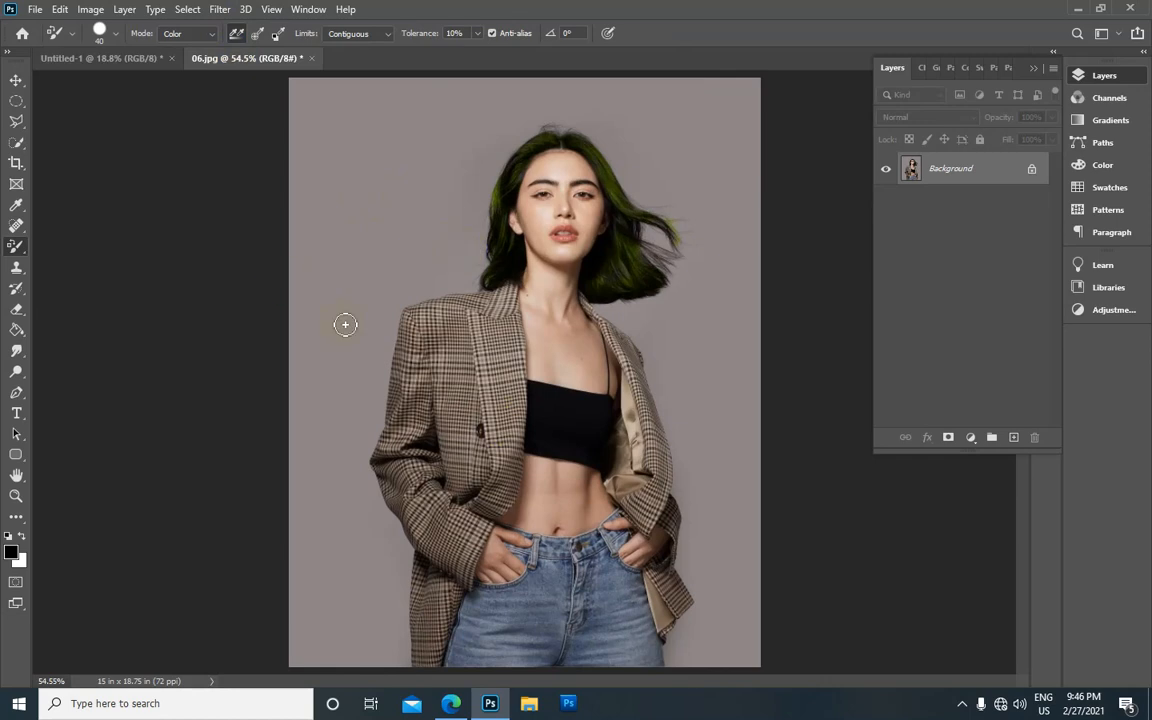
scroll(527, 272, up, 3)
drag(538, 357, 475, 259)
scroll(472, 276, down, 1)
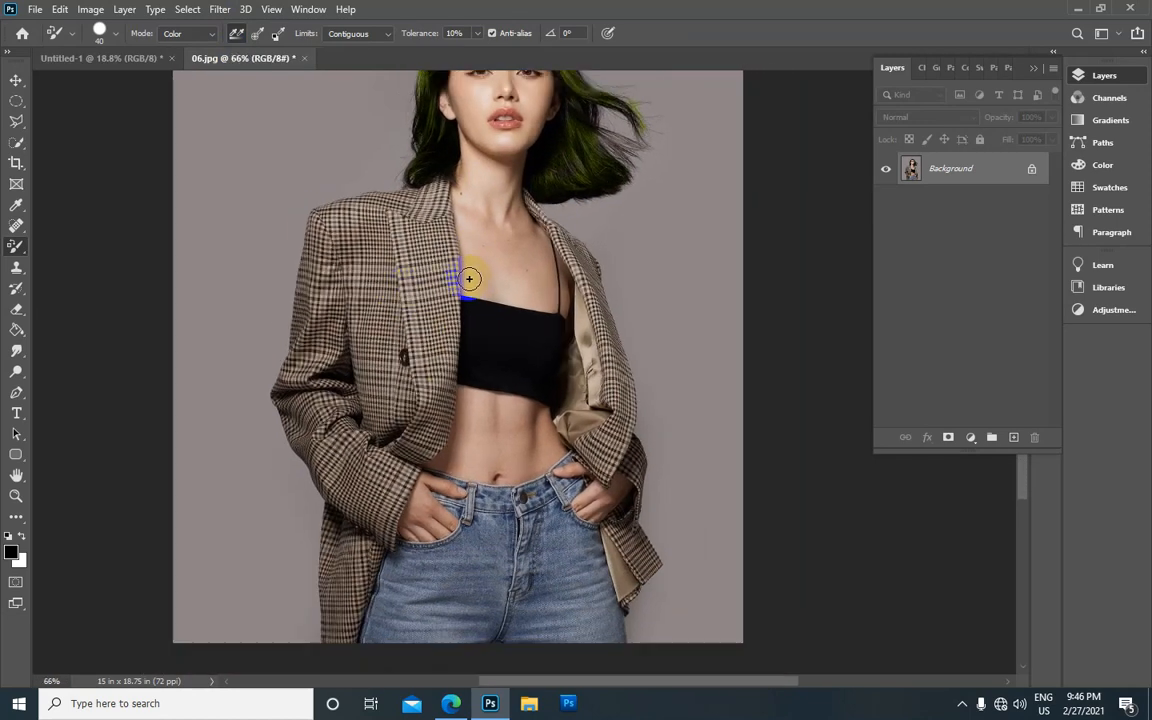
Set the foreground colour to bright magenta (fc00ff).
click(14, 550)
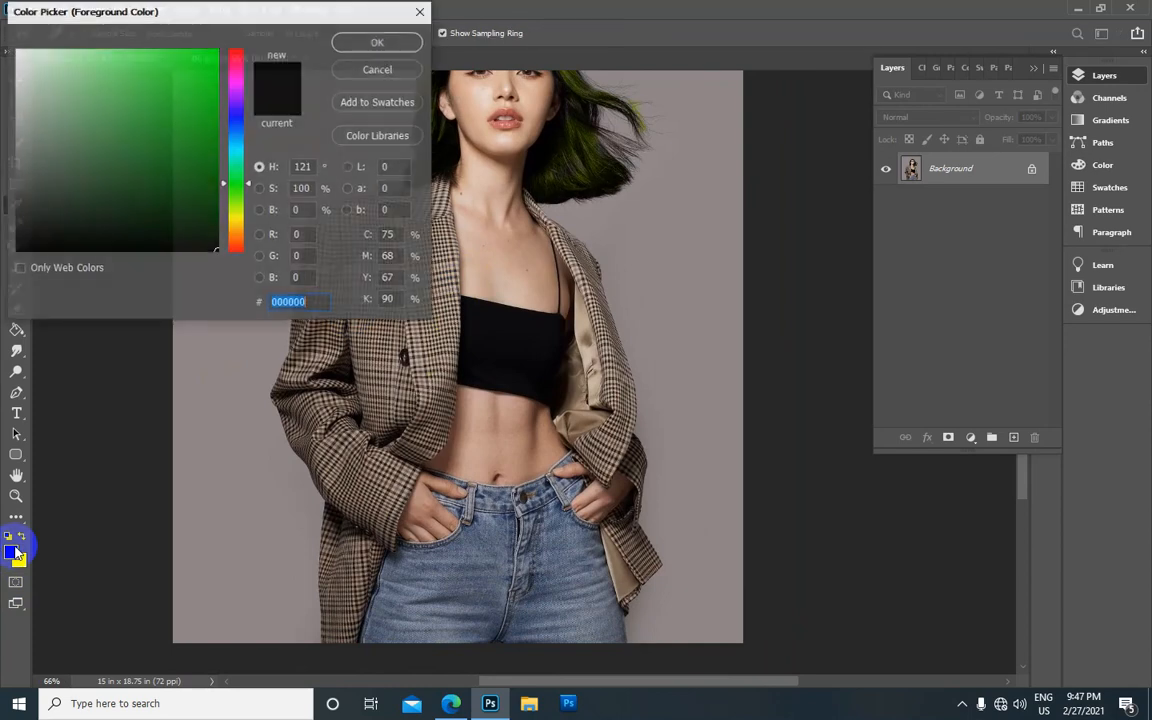
click(235, 100)
drag(235, 112, 233, 73)
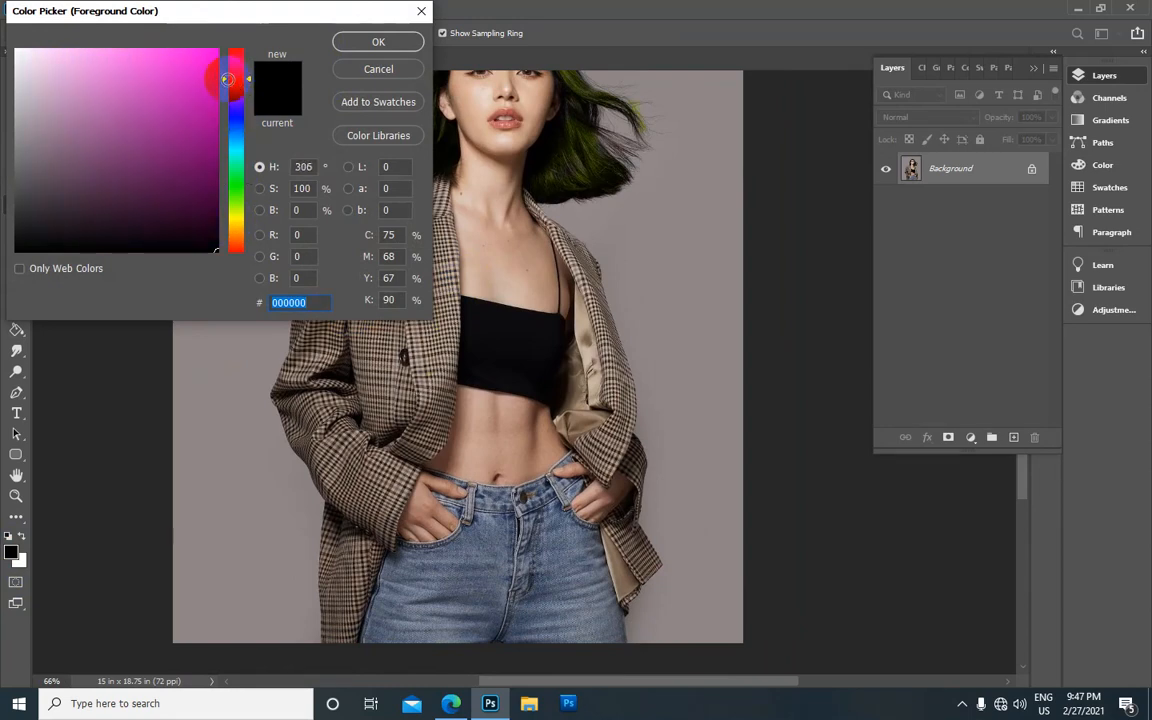
drag(204, 78, 228, 22)
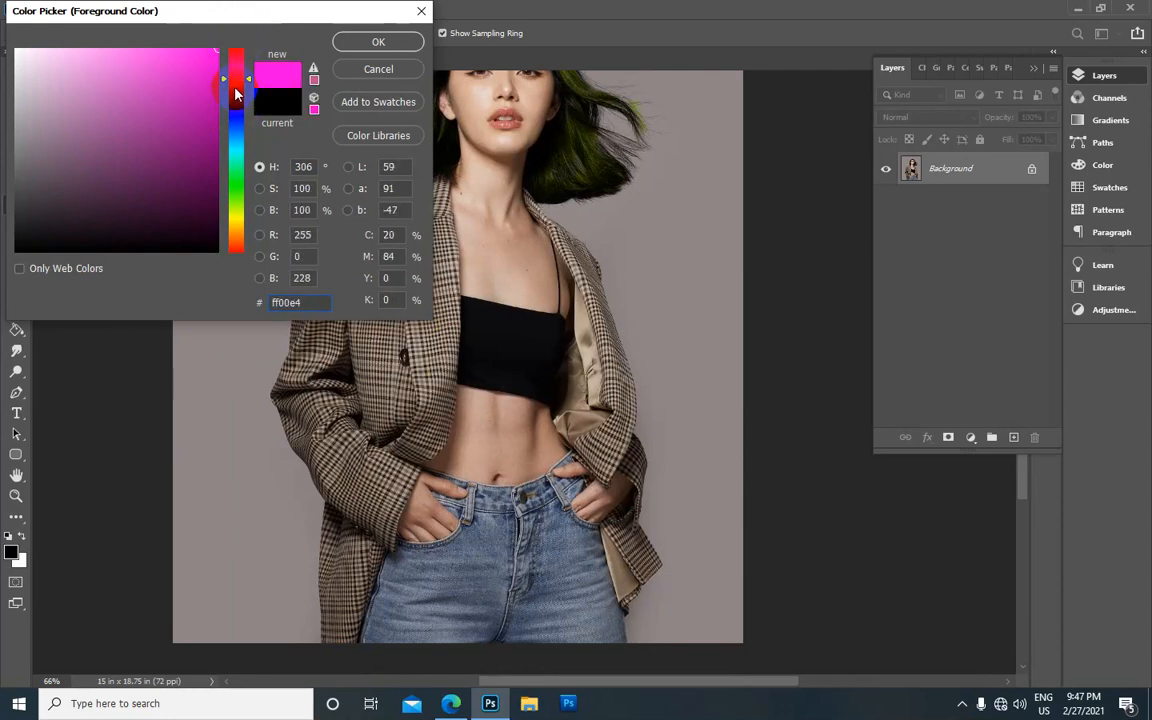
drag(172, 107, 244, 46)
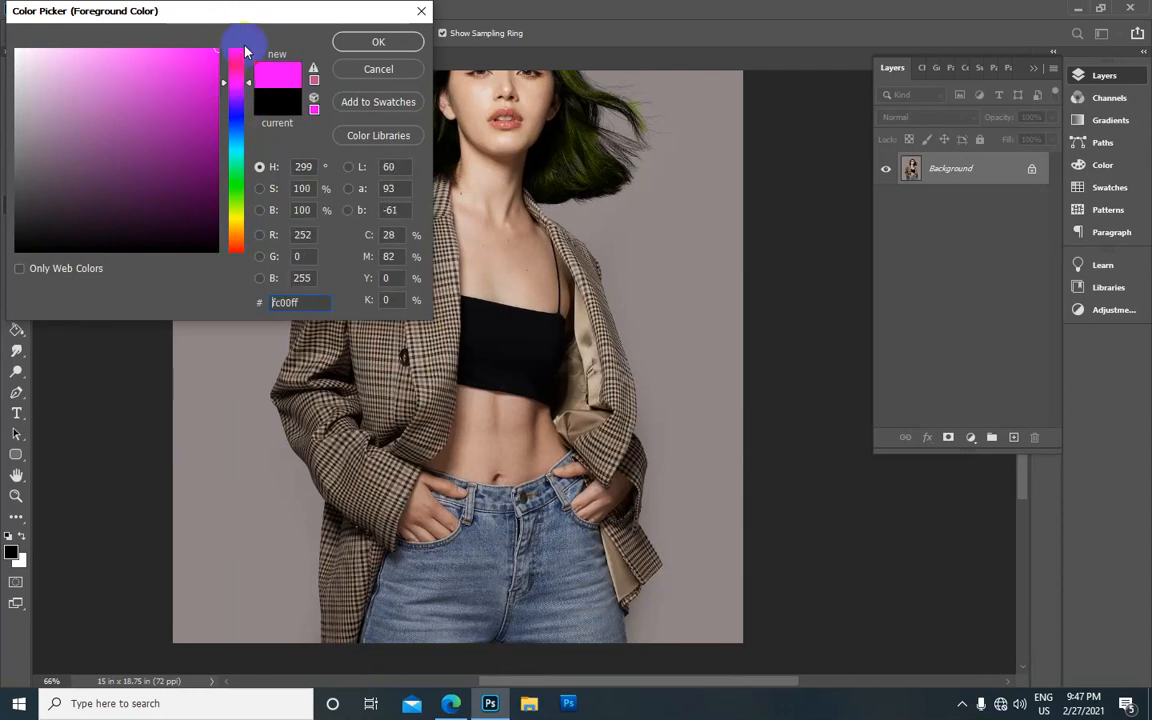
click(379, 42)
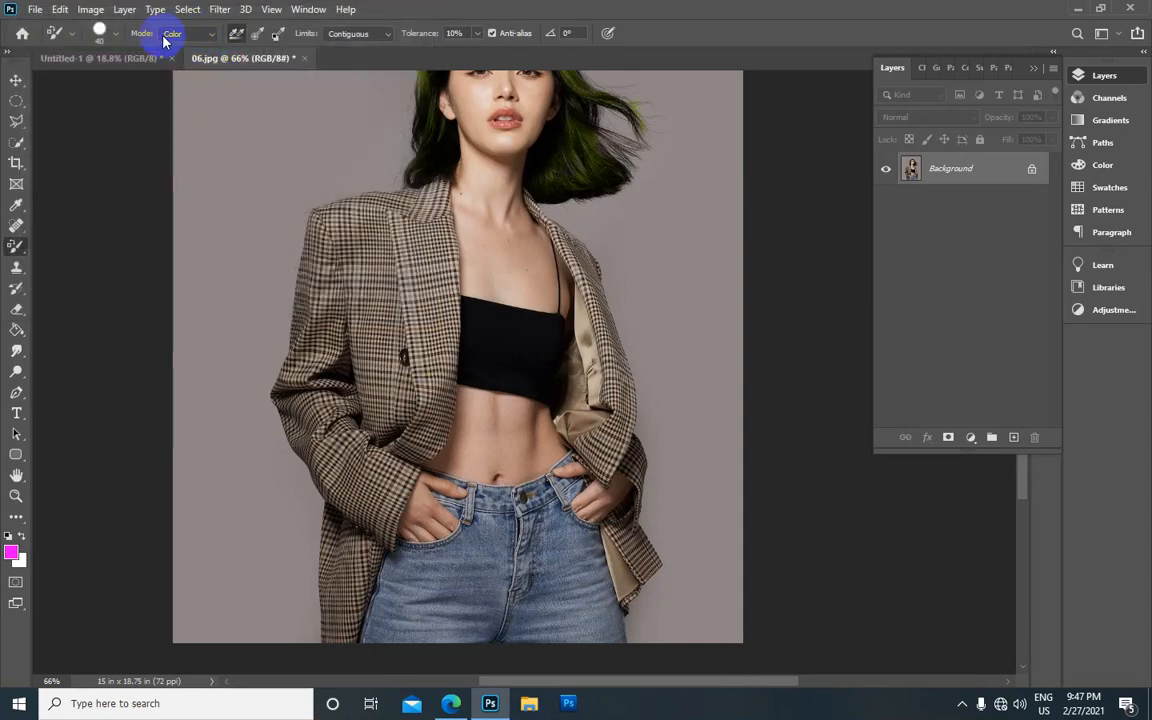
Set the Color Replacement mode to Color and the tolerance to 30%.
click(208, 38)
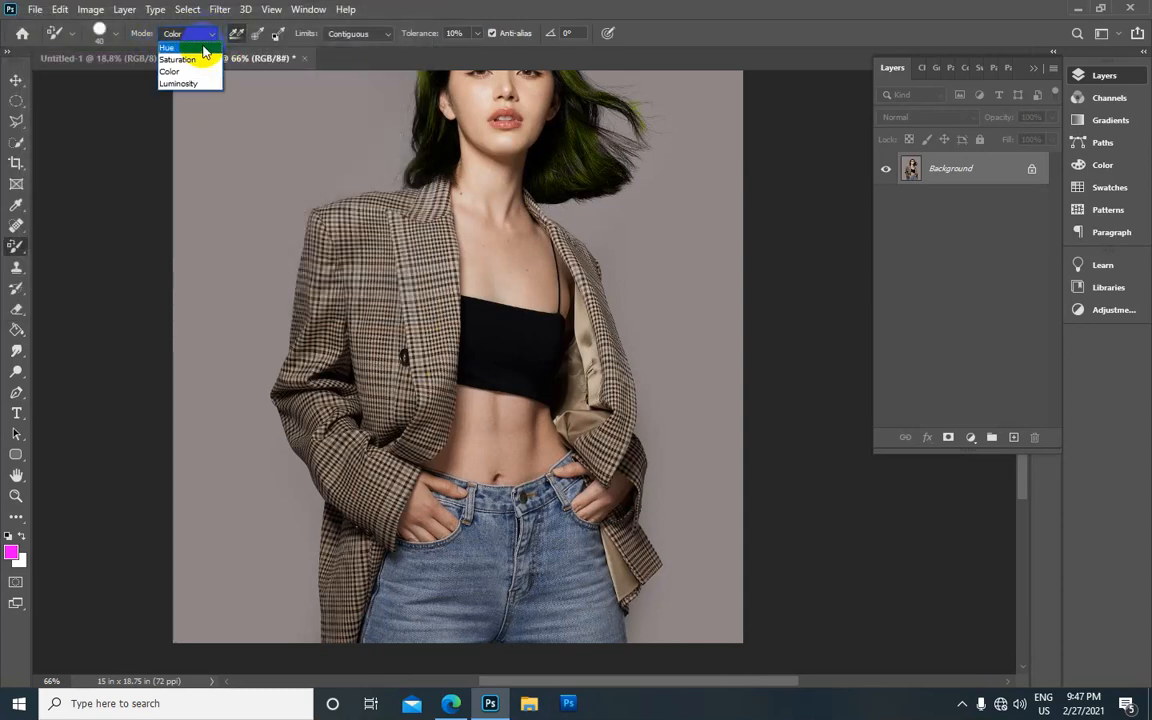
click(200, 72)
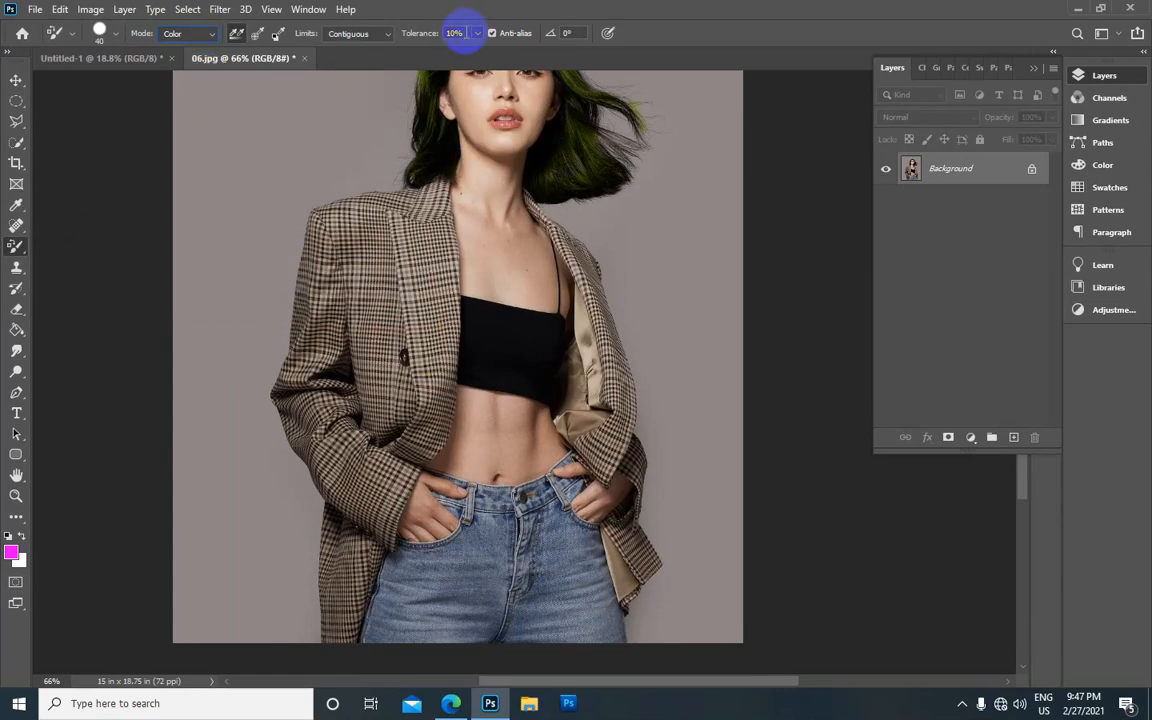
click(412, 34)
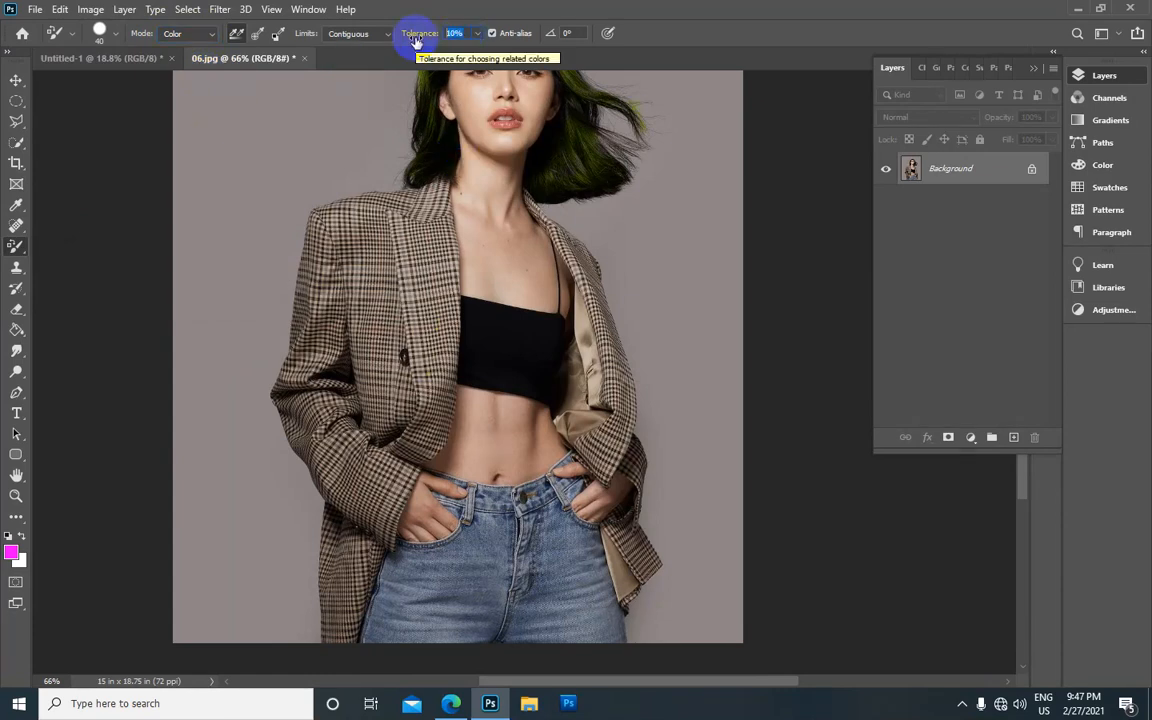
text(30)
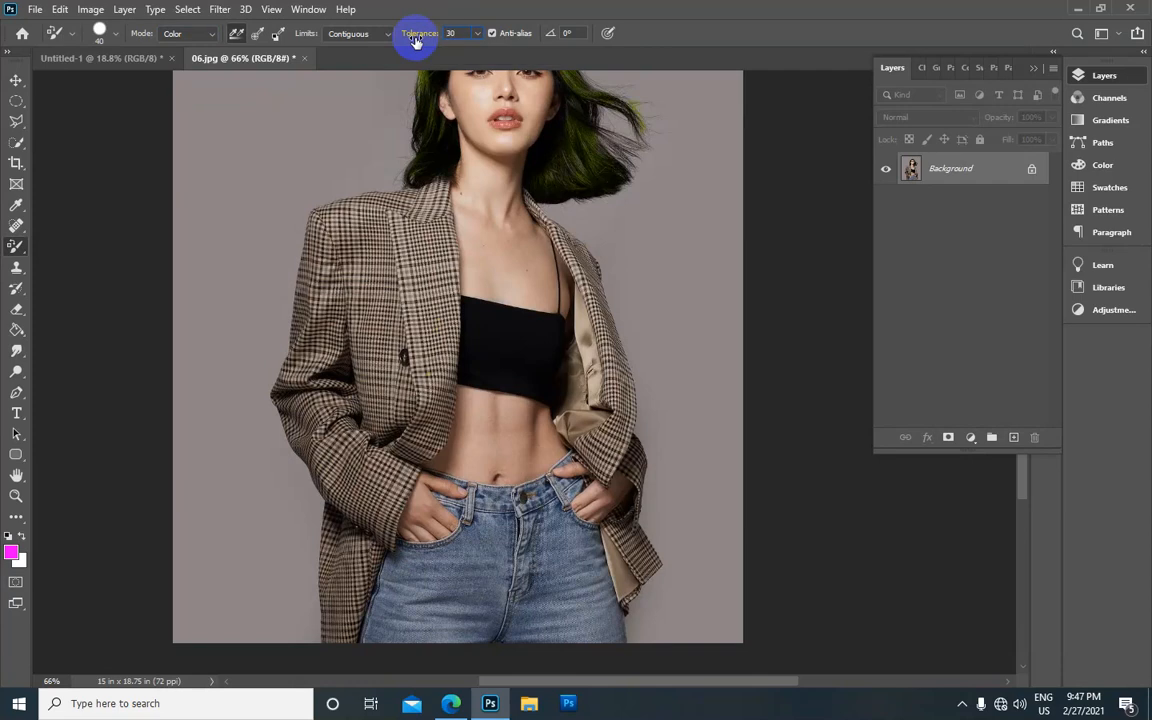
Recolour the left half of the checked blazer magenta, covering lapel, sleeve and lower hem with a size 60 brush.
scroll(415, 254, up, 2)
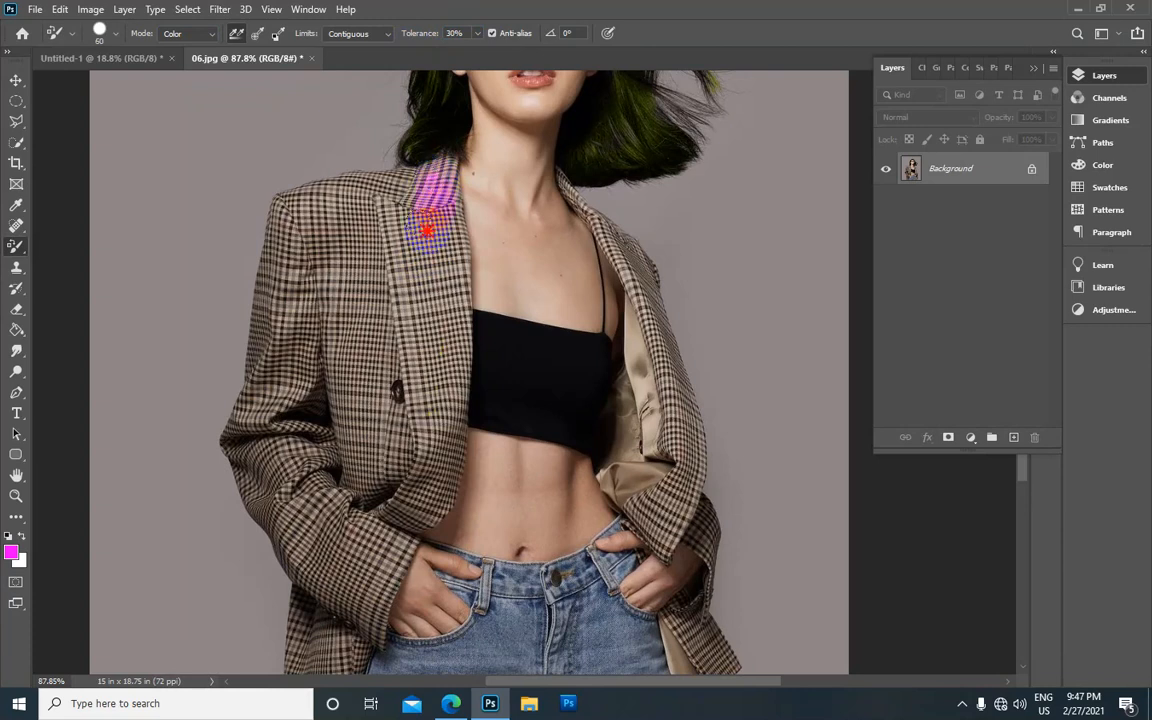
mouse_move(427, 308)
mouse_down()
mouse_move(461, 241)
mouse_move(452, 257)
mouse_move(429, 208)
mouse_move(400, 308)
mouse_move(385, 212)
mouse_move(383, 262)
mouse_move(388, 203)
mouse_move(414, 190)
mouse_move(318, 211)
mouse_move(345, 190)
mouse_move(290, 228)
mouse_move(281, 213)
mouse_move(261, 349)
mouse_move(305, 287)
mouse_move(302, 345)
mouse_move(305, 235)
mouse_move(370, 212)
mouse_move(335, 325)
mouse_move(343, 240)
mouse_move(370, 340)
mouse_up()
mouse_move(365, 415)
mouse_down()
mouse_move(430, 386)
mouse_move(462, 335)
mouse_move(437, 378)
mouse_move(440, 455)
mouse_move(386, 496)
mouse_move(328, 334)
mouse_move(289, 350)
mouse_move(237, 455)
mouse_move(327, 550)
mouse_move(288, 428)
mouse_move(288, 514)
mouse_move(303, 553)
mouse_move(303, 476)
mouse_move(262, 412)
mouse_move(281, 404)
mouse_move(363, 464)
mouse_move(371, 546)
mouse_move(388, 465)
mouse_move(373, 252)
mouse_up()
mouse_move(358, 322)
mouse_down()
mouse_move(386, 310)
mouse_move(361, 332)
mouse_move(345, 398)
mouse_move(313, 426)
mouse_move(303, 388)
mouse_move(288, 410)
mouse_move(286, 382)
mouse_move(301, 497)
mouse_move(275, 482)
mouse_up()
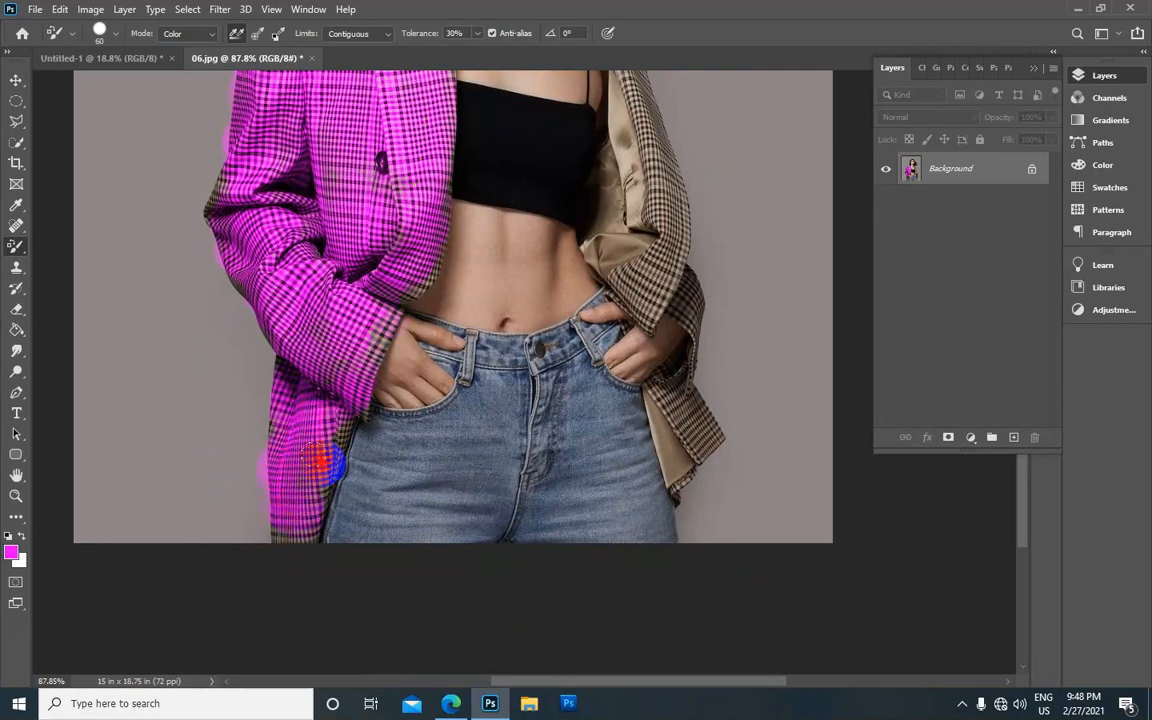
scroll(462, 102, down, 2)
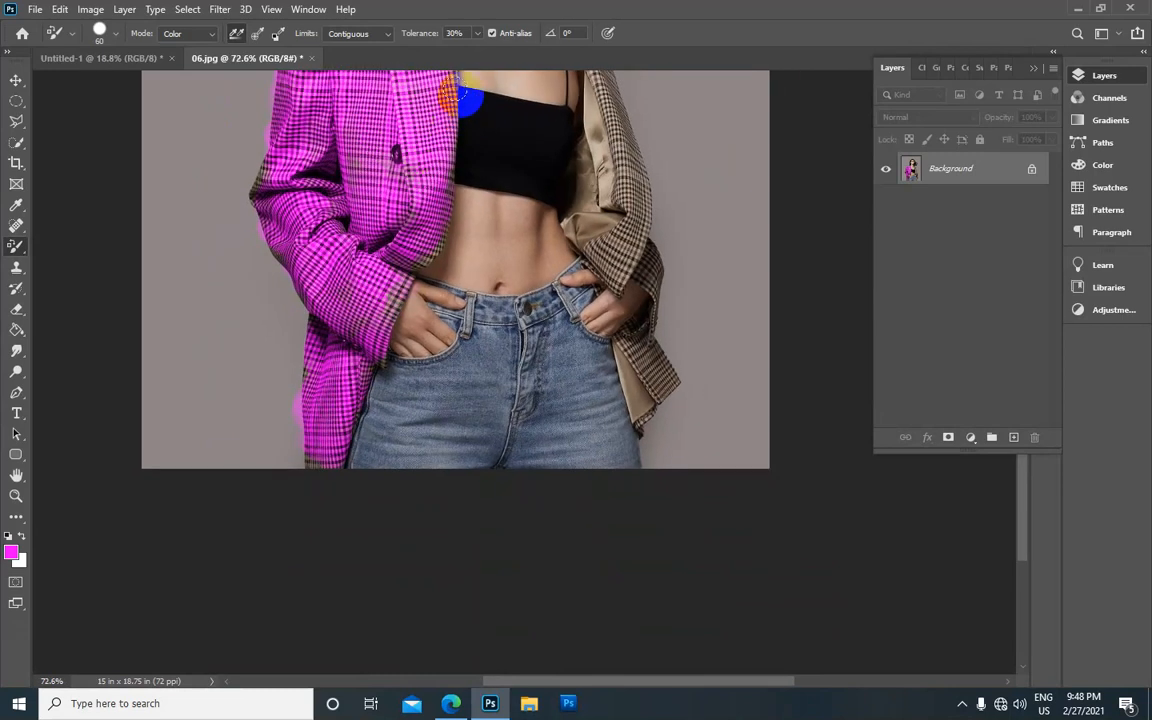
Reduce the brush size to 14 px and set the Color Replacement tolerance to 20%, undoing the stray dab on the background.
drag(490, 117, 417, 338)
scroll(416, 335, up, 1)
drag(418, 197, 411, 237)
click(106, 34)
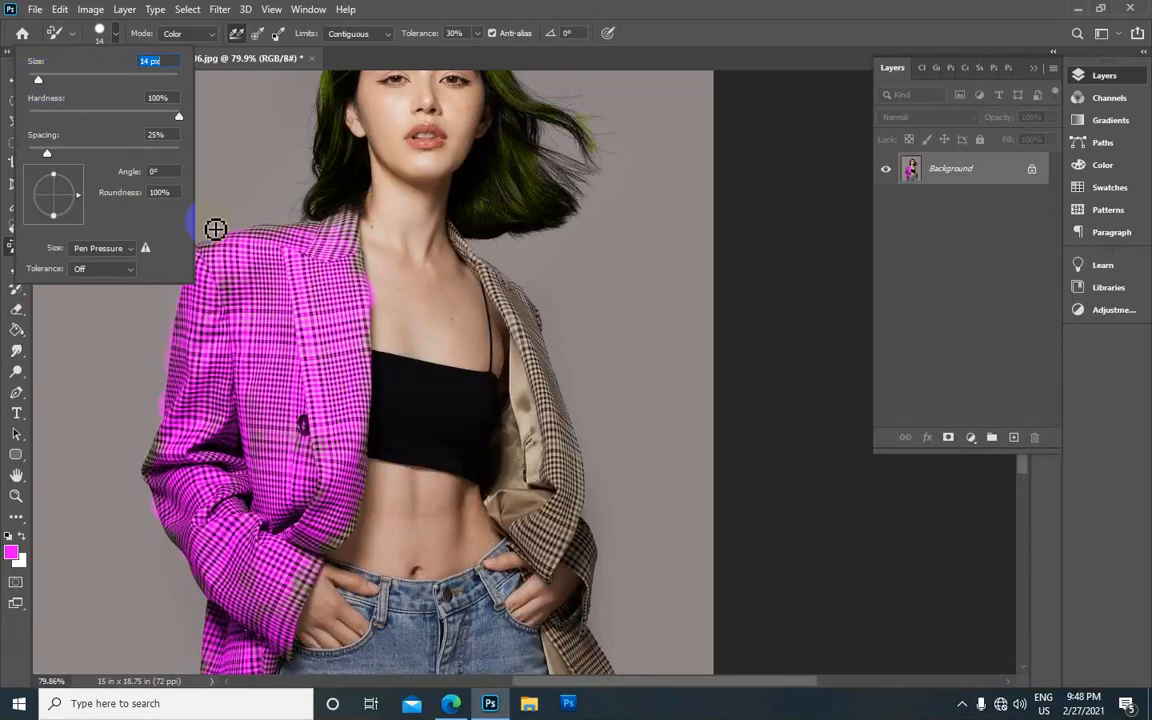
click(237, 117)
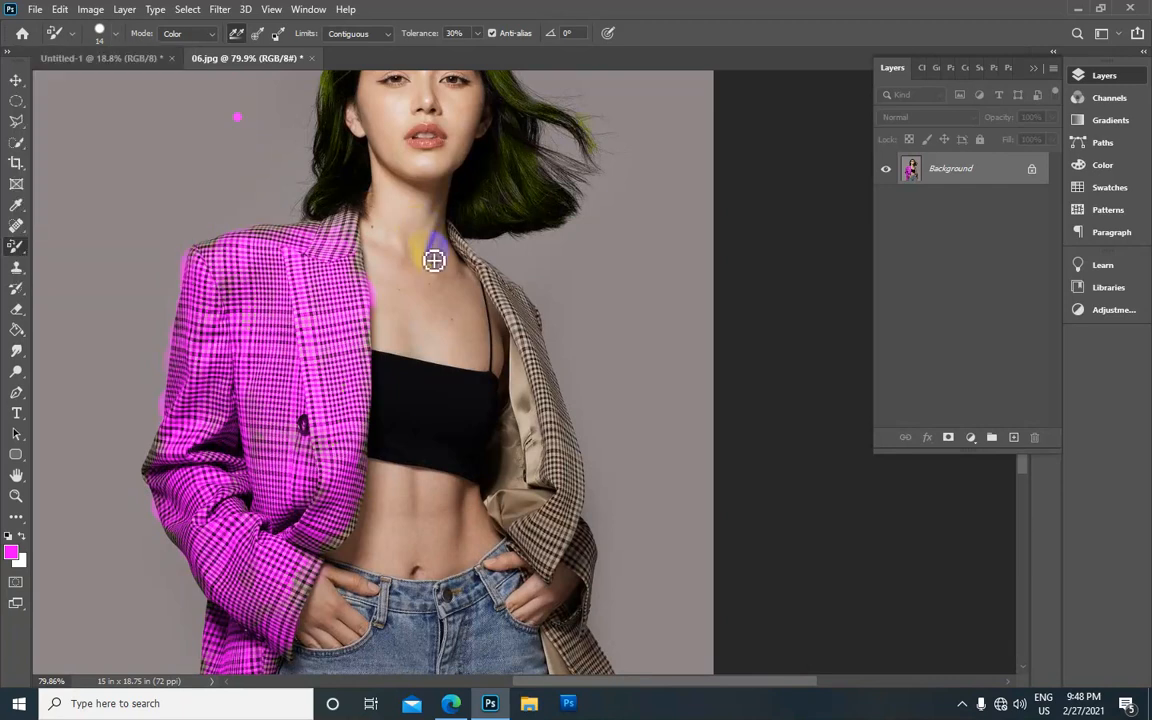
key(ctrl+z)
scroll(367, 203, up, 5)
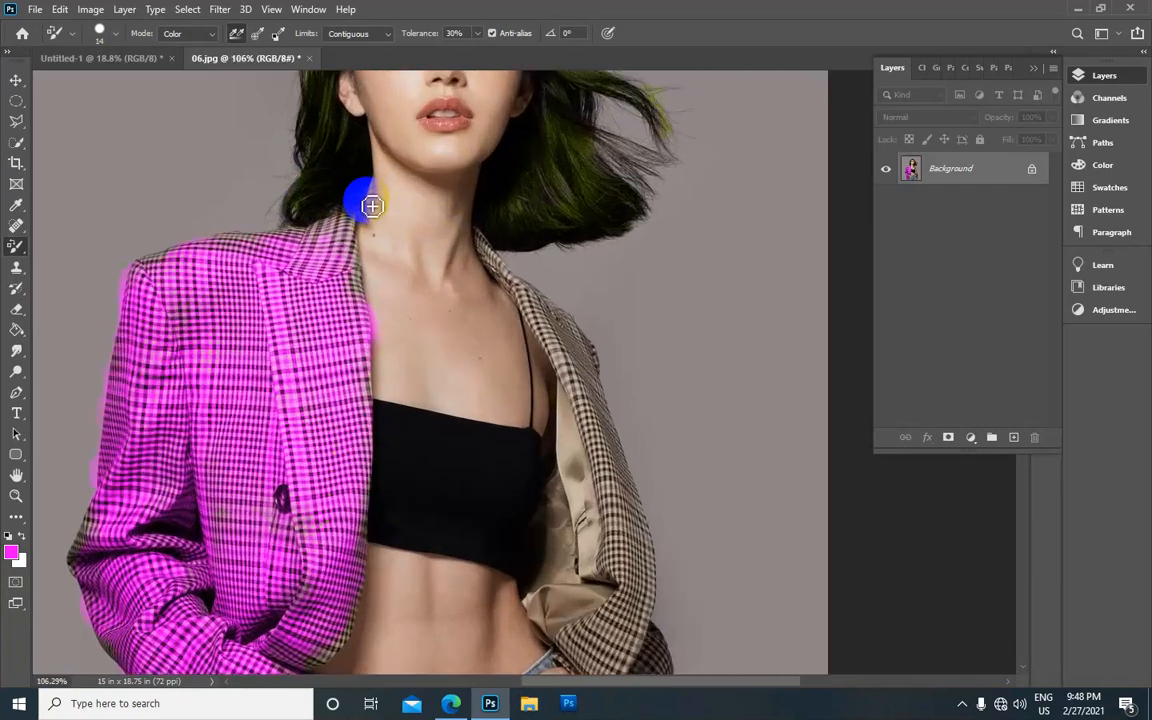
click(458, 33)
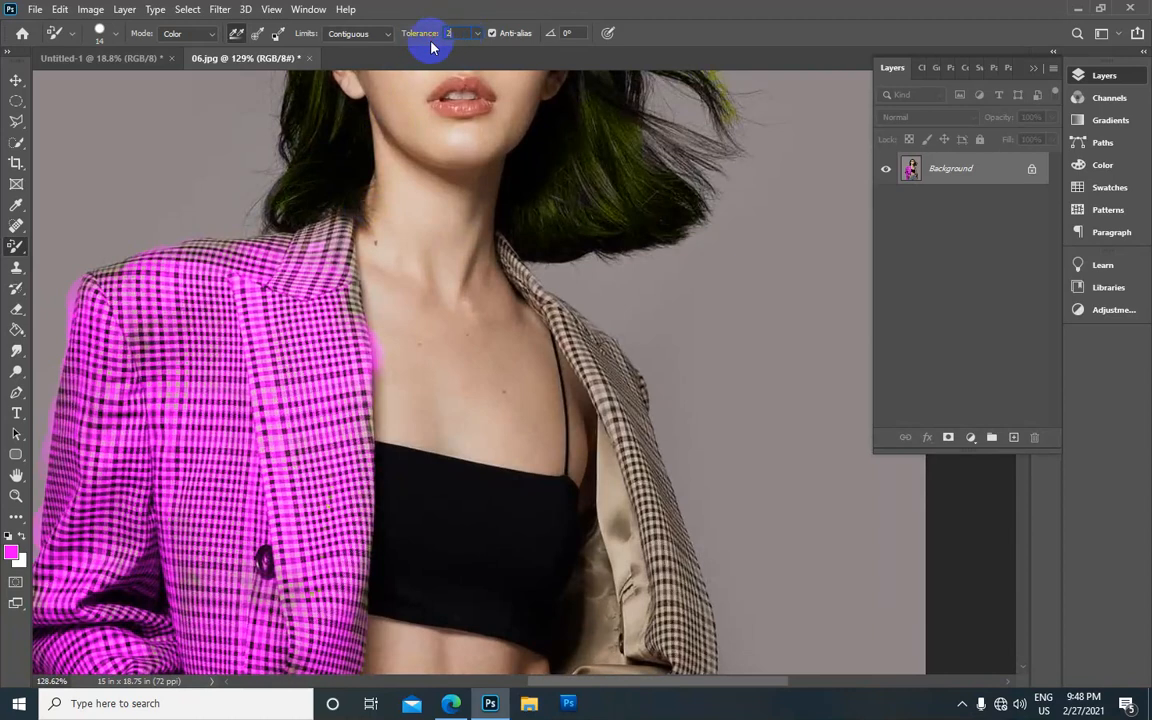
key(Return)
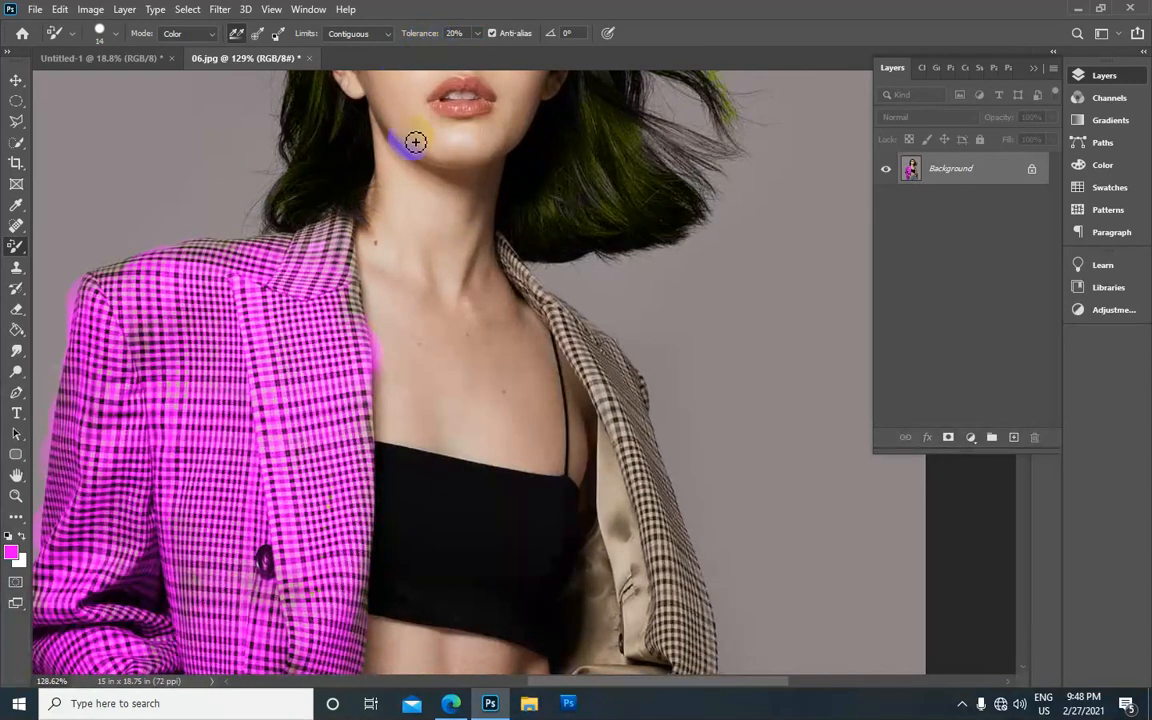
Recolour the right half of the blazer magenta, covering its collar, lapel, beige lining and sleeve.
scroll(458, 339, up, 3)
mouse_move(561, 258)
mouse_down()
mouse_move(411, 300)
mouse_move(395, 283)
mouse_move(414, 314)
mouse_move(376, 296)
mouse_move(383, 265)
mouse_move(359, 252)
mouse_move(390, 269)
mouse_move(436, 332)
mouse_move(428, 338)
mouse_move(408, 310)
mouse_move(495, 364)
mouse_move(483, 358)
mouse_move(489, 395)
mouse_move(441, 363)
mouse_move(440, 349)
mouse_move(503, 436)
mouse_move(432, 348)
mouse_move(485, 429)
mouse_move(475, 371)
mouse_move(491, 383)
mouse_move(484, 408)
mouse_move(455, 370)
mouse_move(459, 385)
mouse_move(490, 385)
mouse_move(535, 457)
mouse_up()
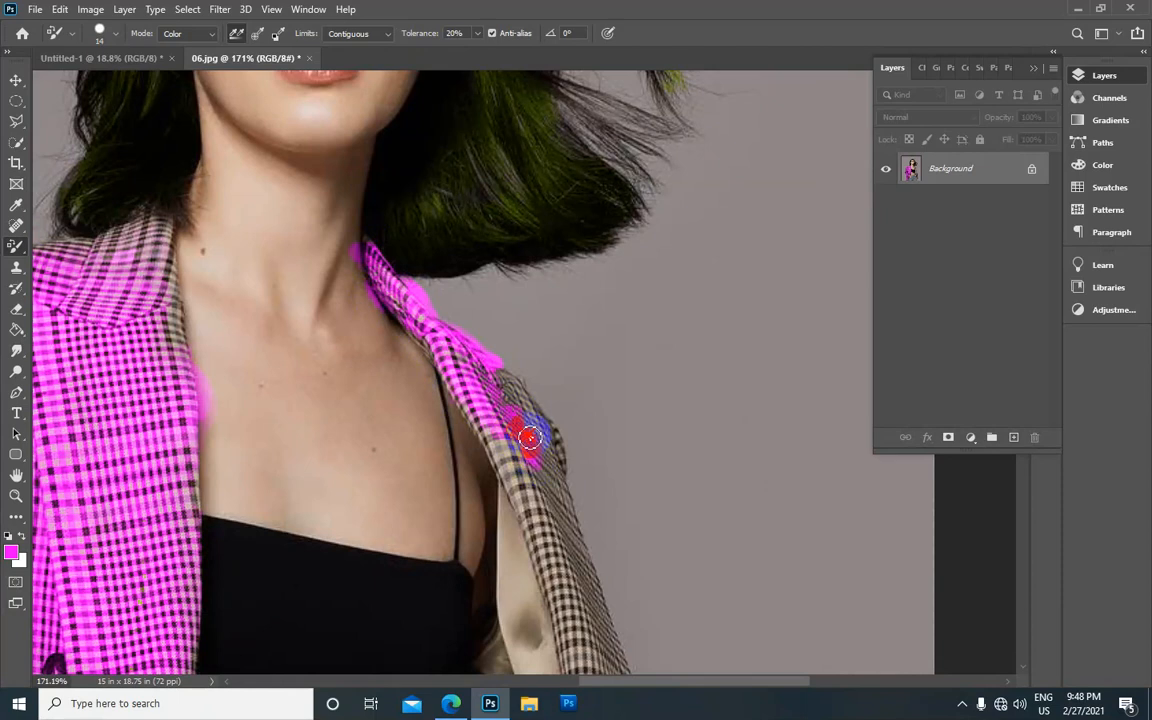
drag(399, 393, 415, 193)
mouse_move(501, 180)
mouse_down()
mouse_move(530, 189)
mouse_move(566, 248)
mouse_move(646, 321)
mouse_up()
mouse_move(486, 245)
mouse_down()
mouse_move(492, 207)
mouse_move(533, 281)
mouse_move(553, 242)
mouse_move(572, 326)
mouse_move(572, 272)
mouse_move(608, 395)
mouse_up()
mouse_move(558, 328)
mouse_down()
mouse_move(532, 302)
mouse_move(534, 437)
mouse_move(530, 294)
mouse_move(527, 527)
mouse_move(537, 427)
mouse_move(502, 477)
mouse_move(507, 454)
mouse_move(534, 640)
mouse_move(542, 517)
mouse_move(552, 610)
mouse_move(560, 442)
mouse_move(562, 602)
mouse_move(542, 410)
mouse_move(587, 600)
mouse_move(580, 434)
mouse_move(564, 377)
mouse_move(617, 572)
mouse_move(602, 440)
mouse_move(611, 578)
mouse_move(613, 502)
mouse_move(640, 555)
mouse_move(637, 515)
mouse_move(630, 602)
mouse_move(542, 480)
mouse_move(509, 242)
mouse_up()
mouse_move(548, 300)
mouse_down()
mouse_move(565, 325)
mouse_move(567, 468)
mouse_move(557, 422)
mouse_move(543, 538)
mouse_move(497, 422)
mouse_move(497, 480)
mouse_move(477, 355)
mouse_move(455, 428)
mouse_move(550, 525)
mouse_move(612, 397)
mouse_move(592, 517)
mouse_move(561, 565)
mouse_move(617, 463)
mouse_move(652, 549)
mouse_up()
scroll(375, 213, down, 4)
scroll(375, 213, down, 5)
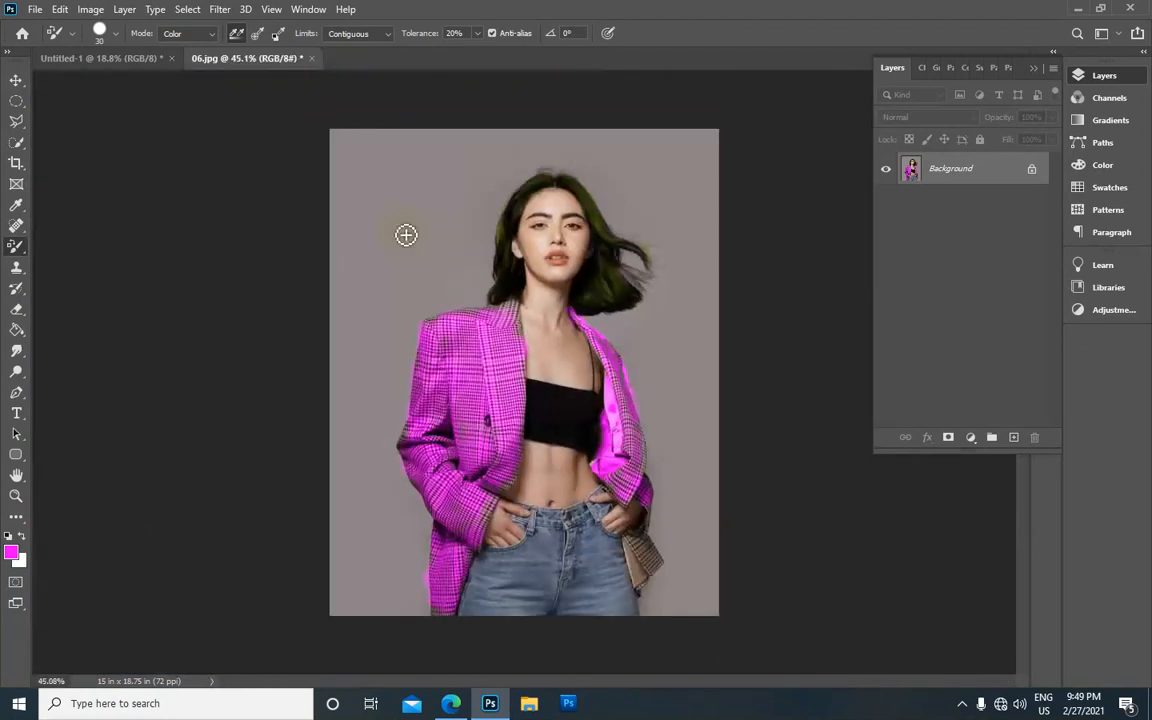
Undo all the magenta recolouring on the blazer.
scroll(527, 298, up, 1)
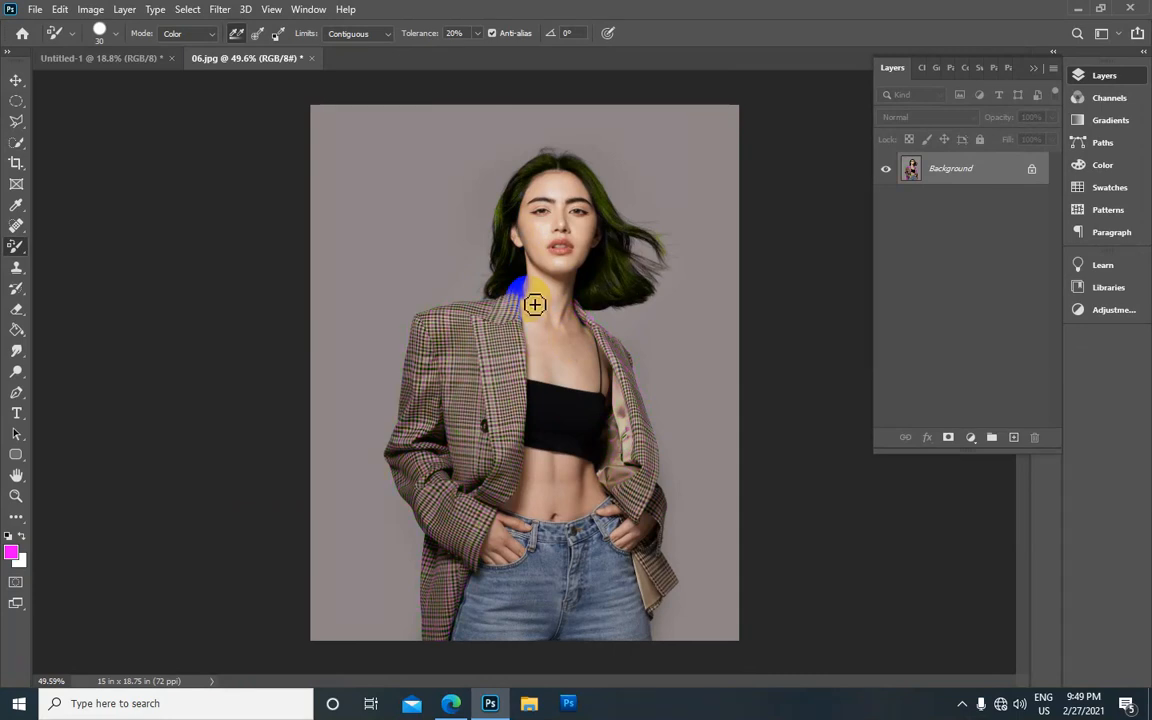
scroll(534, 304, up, 1)
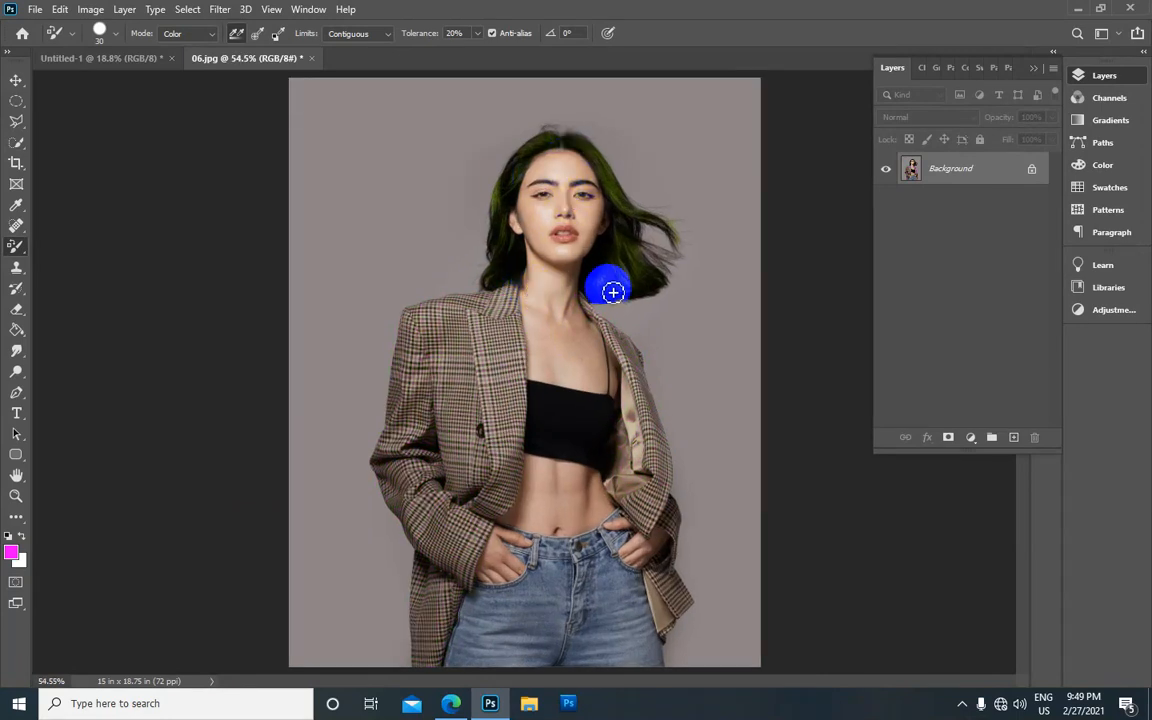
scroll(612, 287, up, 2)
drag(600, 259, 468, 231)
scroll(466, 230, down, 1)
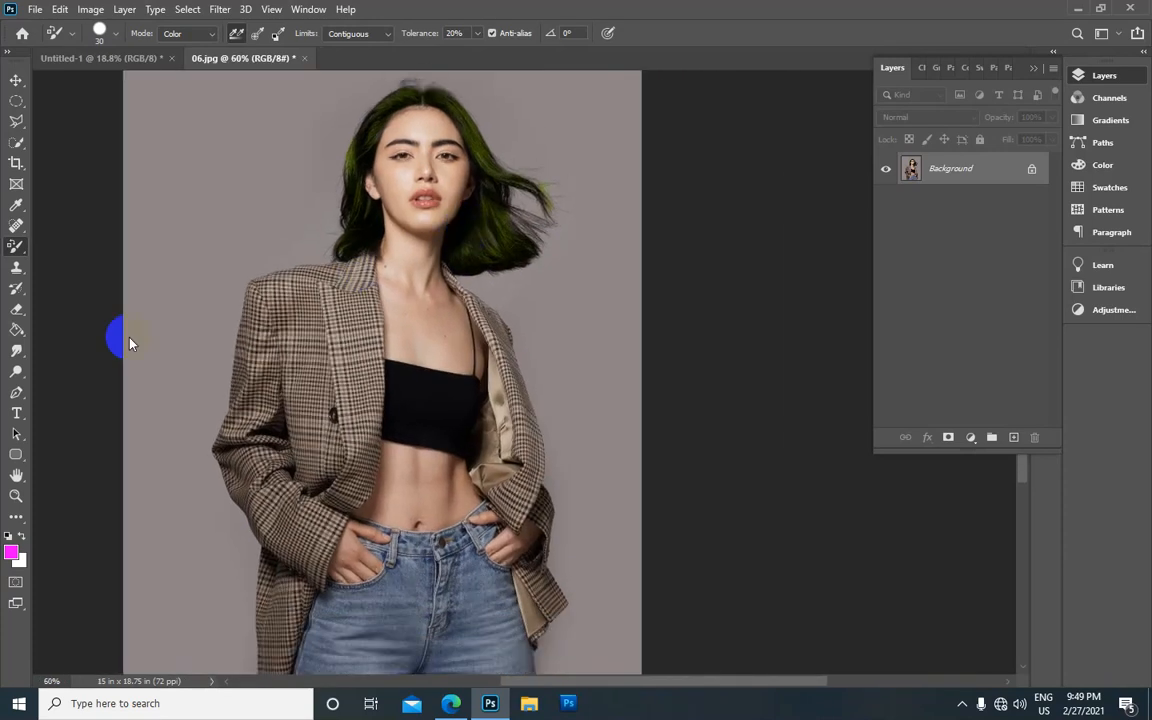
Set the foreground colour to pinkish magenta (ff05cd).
click(13, 551)
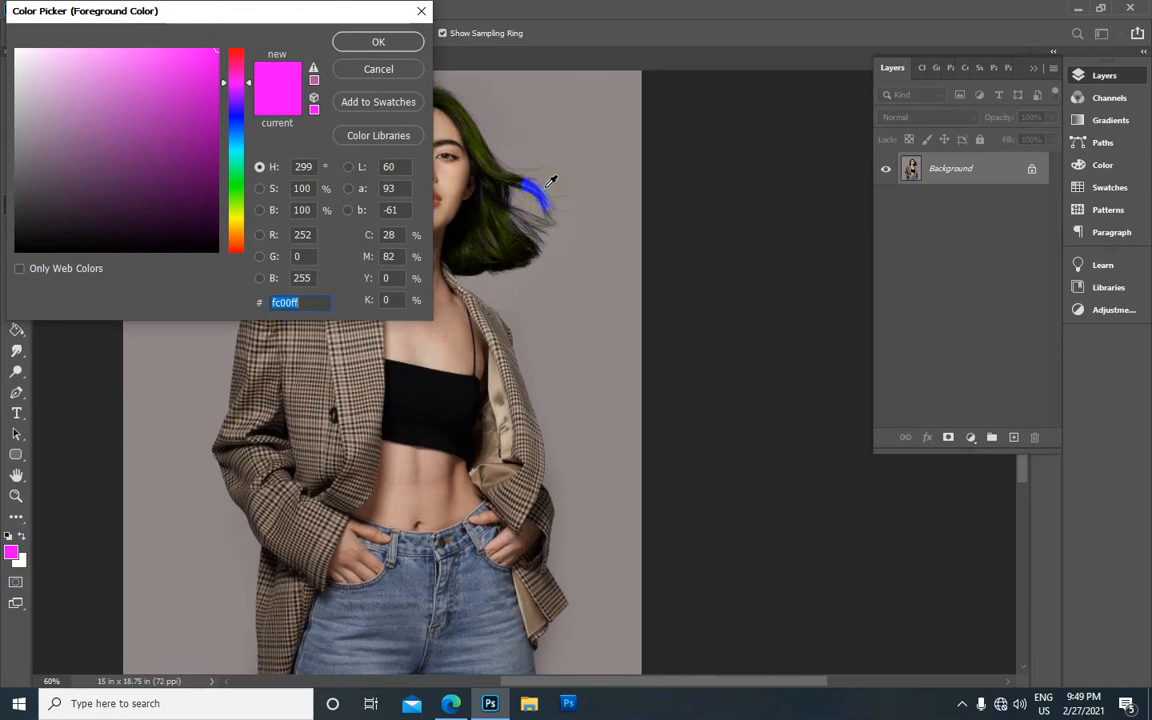
click(235, 72)
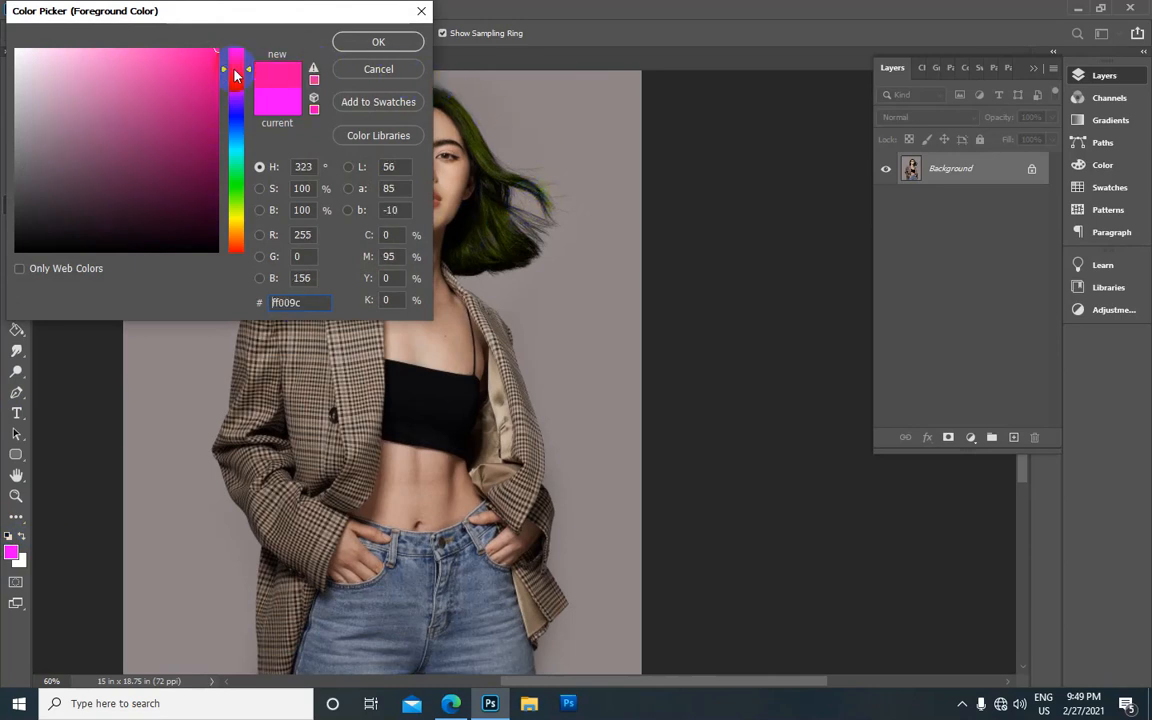
click(235, 77)
drag(203, 77, 213, 44)
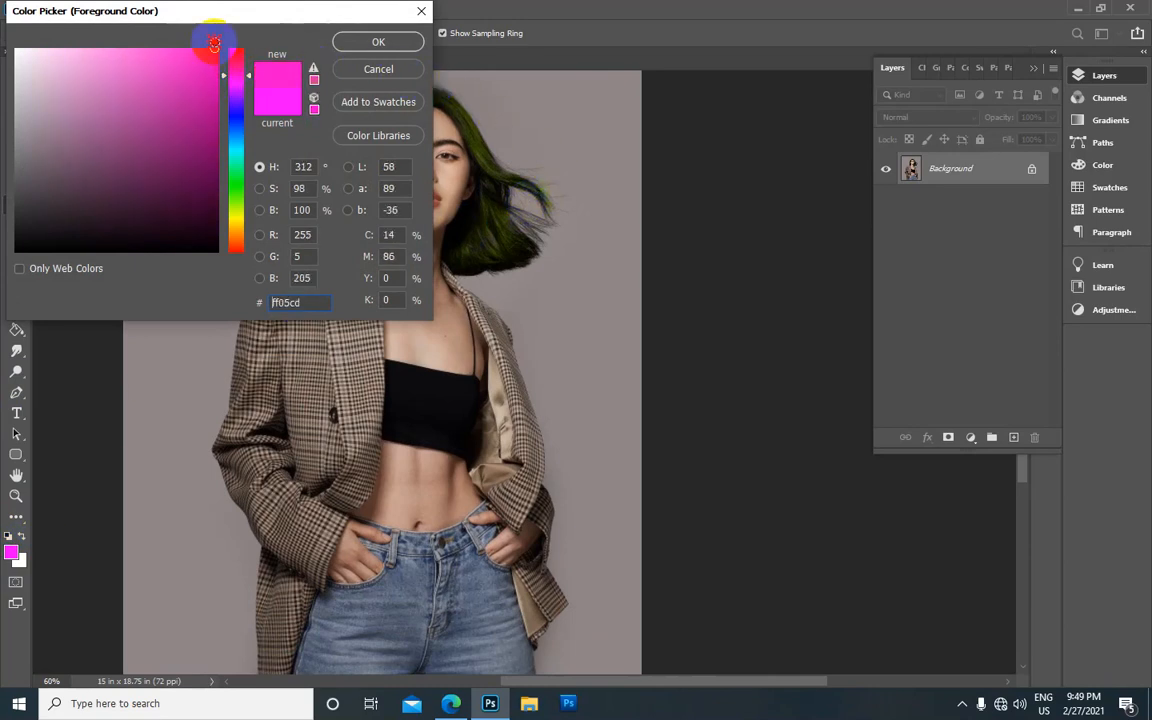
click(385, 43)
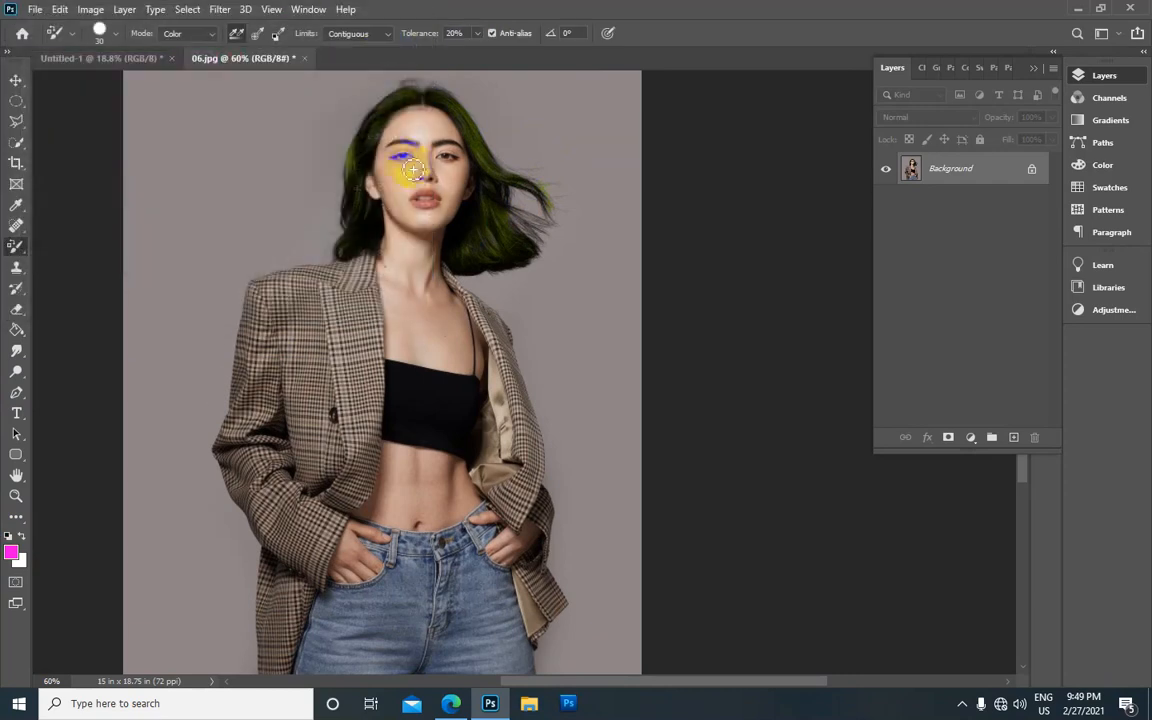
Turn off anti-aliasing and recolour the left half of the green hair pinkish magenta, from the parting down to the collar.
scroll(425, 170, up, 1)
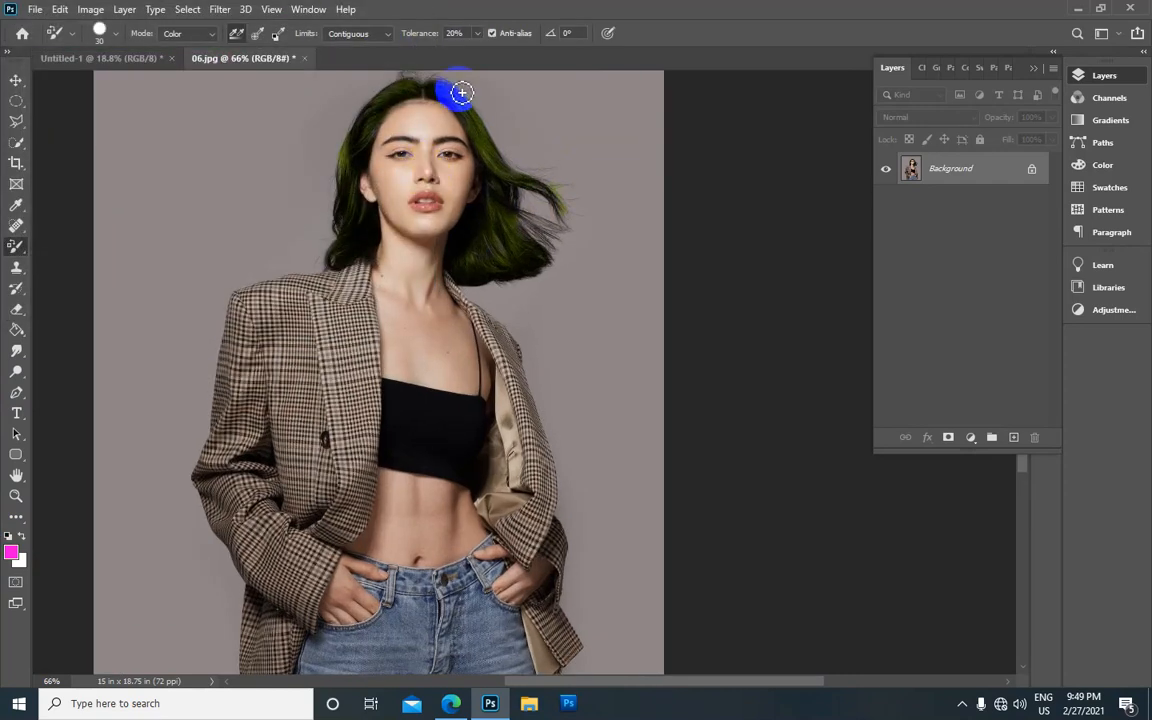
scroll(458, 98, up, 2)
scroll(391, 193, up, 1)
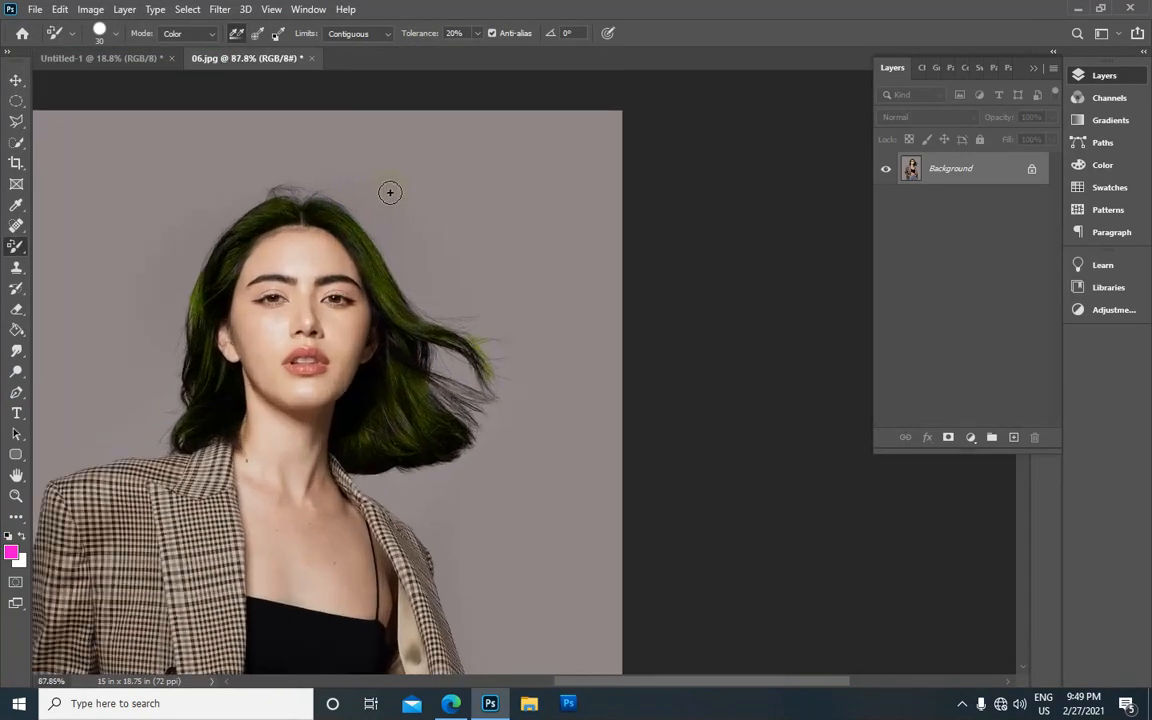
scroll(391, 199, up, 1)
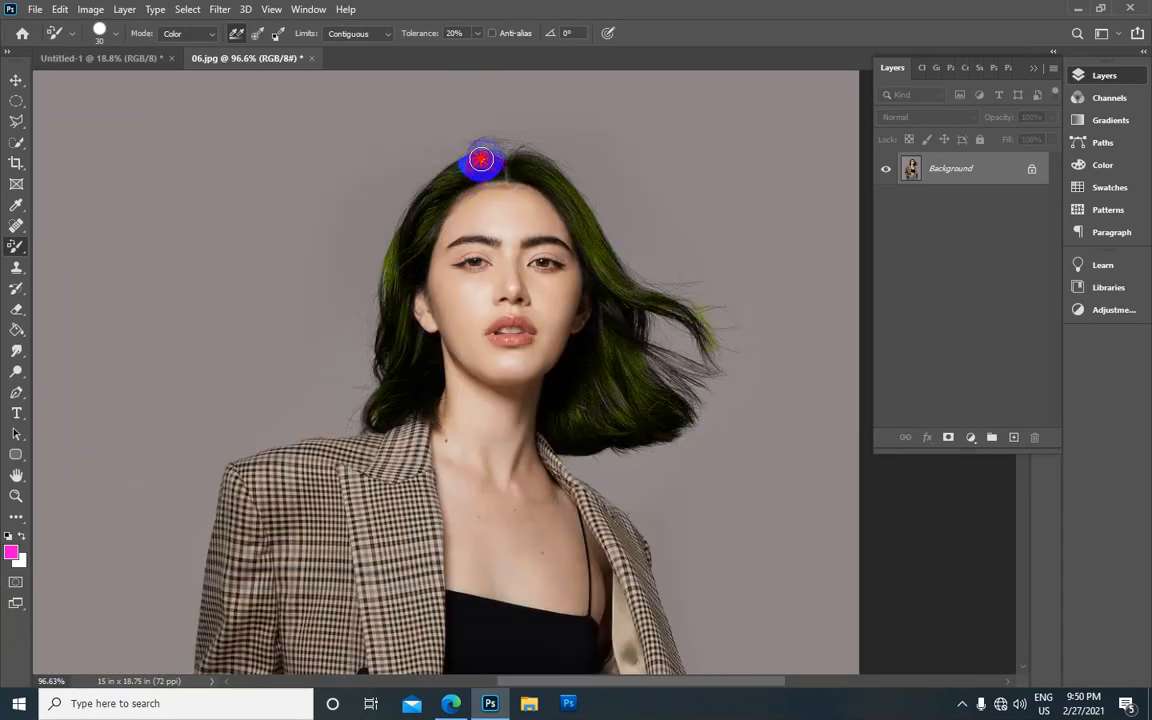
mouse_move(463, 175)
mouse_down()
mouse_move(422, 230)
mouse_move(423, 201)
mouse_move(399, 279)
mouse_move(398, 248)
mouse_move(400, 261)
mouse_move(420, 253)
mouse_move(396, 297)
mouse_move(389, 271)
mouse_move(387, 355)
mouse_move(399, 312)
mouse_move(410, 367)
mouse_move(378, 416)
mouse_move(377, 400)
mouse_move(379, 417)
mouse_move(421, 387)
mouse_move(421, 334)
mouse_move(434, 348)
mouse_move(412, 400)
mouse_up()
mouse_move(419, 222)
mouse_down()
mouse_move(395, 258)
mouse_move(441, 239)
mouse_move(410, 218)
mouse_up()
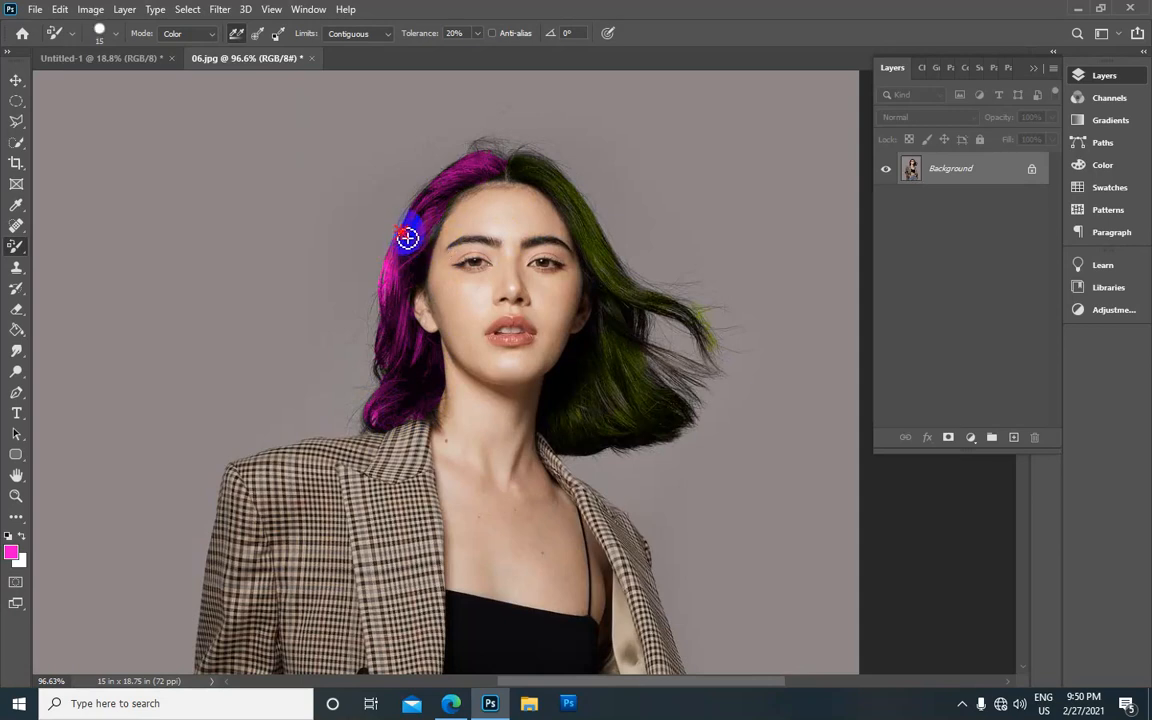
mouse_move(398, 259)
mouse_down()
mouse_move(396, 296)
mouse_move(364, 277)
mouse_move(371, 259)
mouse_move(394, 269)
mouse_move(377, 277)
mouse_move(411, 272)
mouse_move(404, 292)
mouse_move(399, 282)
mouse_move(431, 293)
mouse_move(446, 337)
mouse_move(422, 321)
mouse_move(421, 305)
mouse_move(472, 386)
mouse_move(444, 313)
mouse_up()
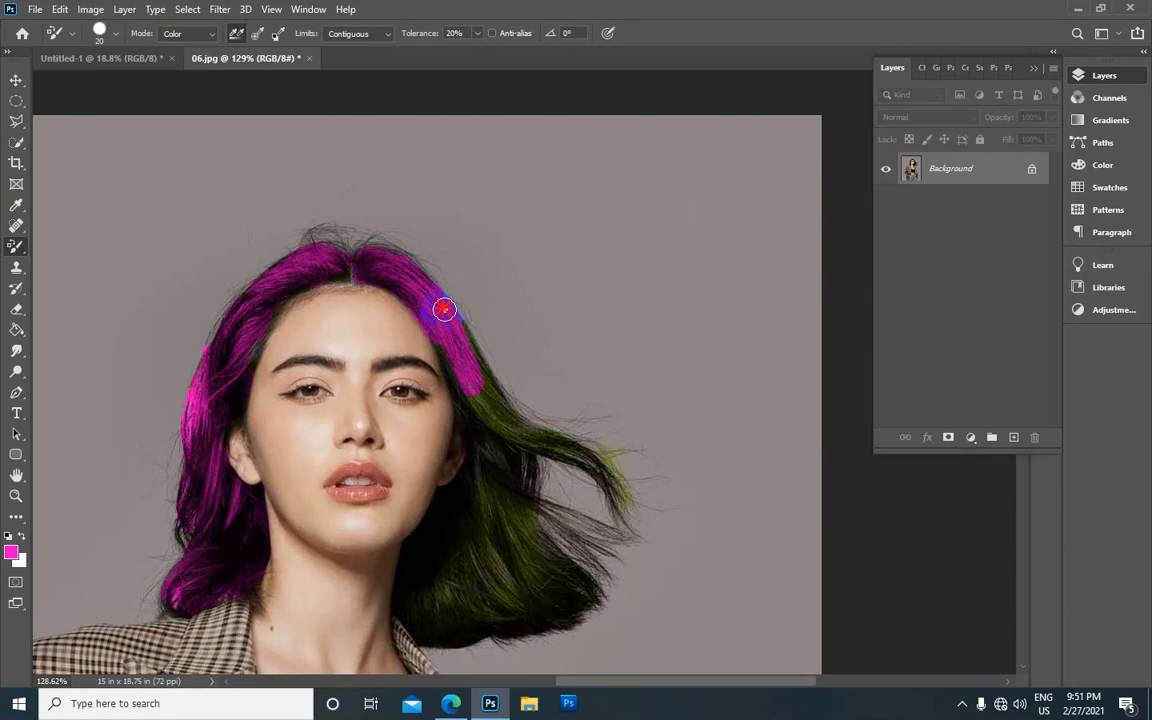
Recolour the right half of the hair magenta with a 25 px brush, down to its lower edge and out to the blown strands.
mouse_move(481, 360)
mouse_down()
mouse_move(504, 419)
mouse_move(462, 361)
mouse_move(478, 419)
mouse_move(578, 463)
mouse_move(540, 435)
mouse_move(593, 470)
mouse_move(486, 465)
mouse_move(476, 429)
mouse_move(489, 481)
mouse_move(499, 445)
mouse_move(517, 522)
mouse_move(491, 497)
mouse_move(476, 506)
mouse_move(475, 476)
mouse_move(424, 558)
mouse_move(445, 470)
mouse_up()
key(bracketleft)
scroll(345, 467, down, 5)
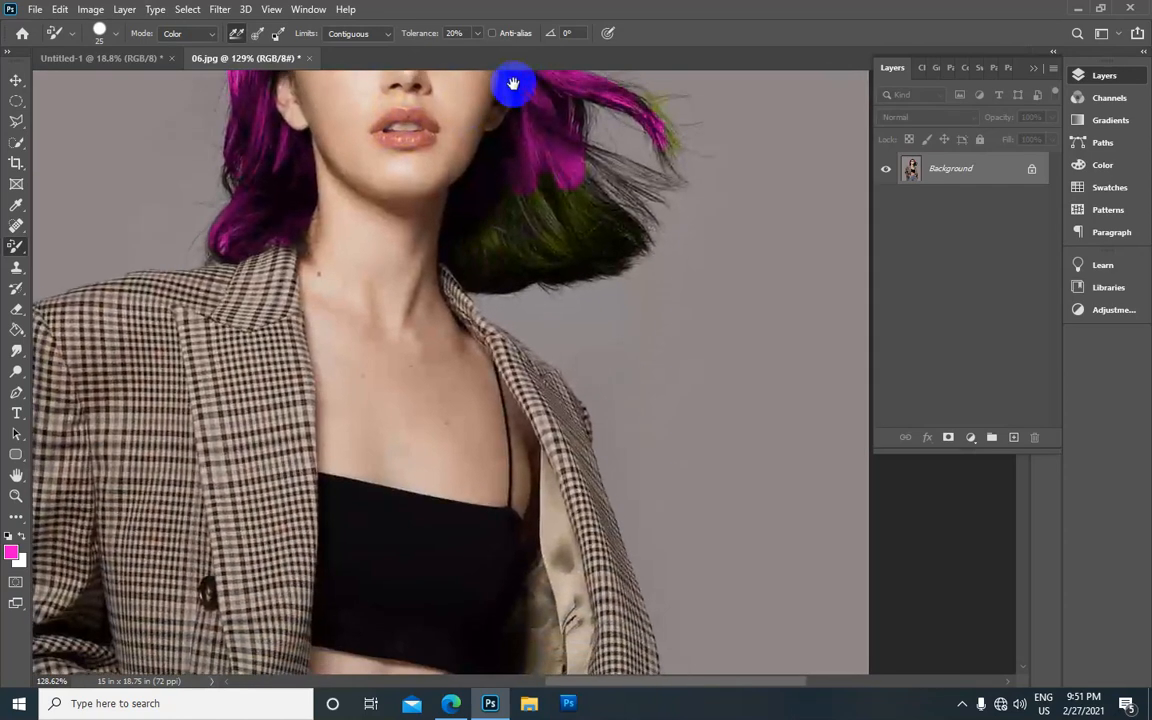
mouse_move(499, 214)
mouse_down()
mouse_move(474, 231)
mouse_move(470, 268)
mouse_move(518, 238)
mouse_move(540, 202)
mouse_move(518, 215)
mouse_move(523, 224)
mouse_move(566, 183)
mouse_move(546, 245)
mouse_move(545, 131)
mouse_move(549, 246)
mouse_move(588, 164)
mouse_move(585, 225)
mouse_move(610, 199)
mouse_move(608, 218)
mouse_move(627, 220)
mouse_move(621, 237)
mouse_move(535, 263)
mouse_move(622, 248)
mouse_move(487, 265)
mouse_move(519, 266)
mouse_move(499, 280)
mouse_move(570, 231)
mouse_move(605, 180)
mouse_up()
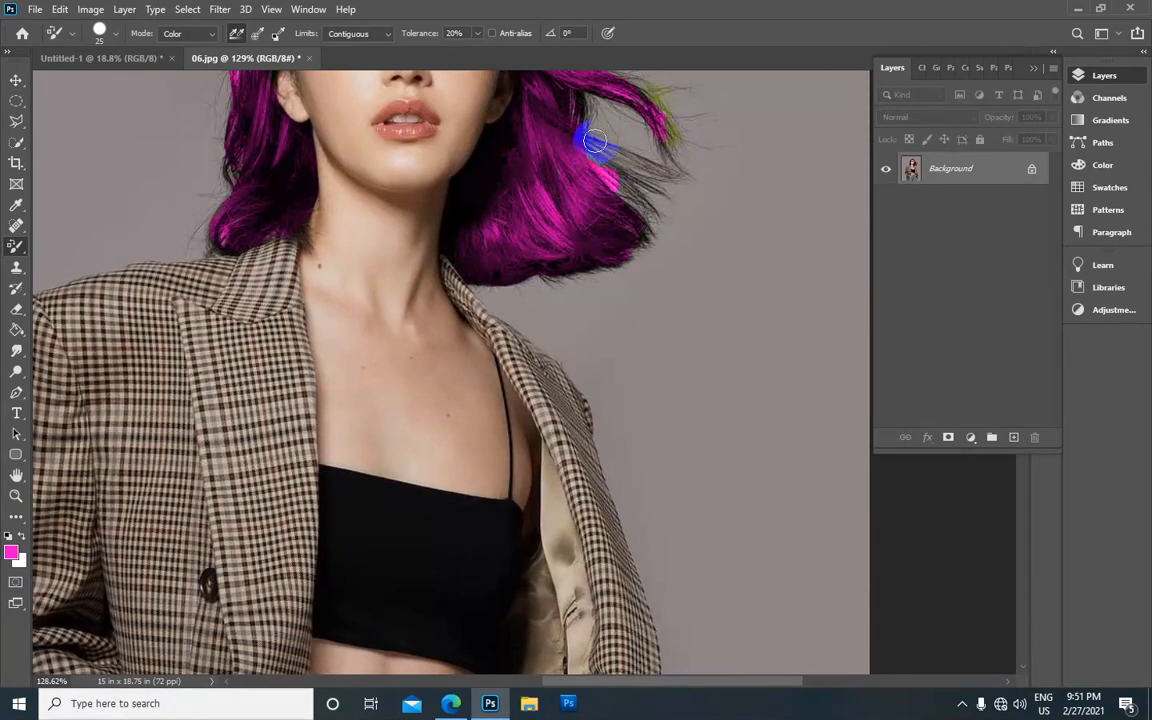
drag(638, 178, 614, 192)
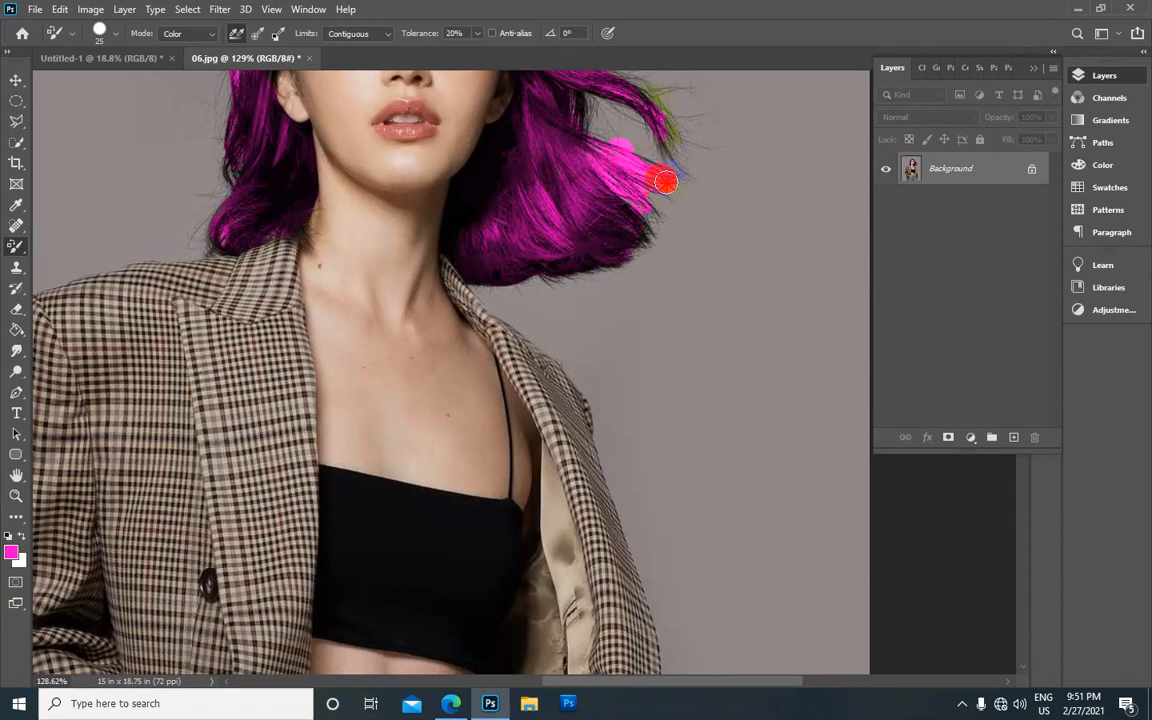
Touch up the magenta on the wispy right-hand hair ends with a 10 px brush.
scroll(620, 170, down, 3)
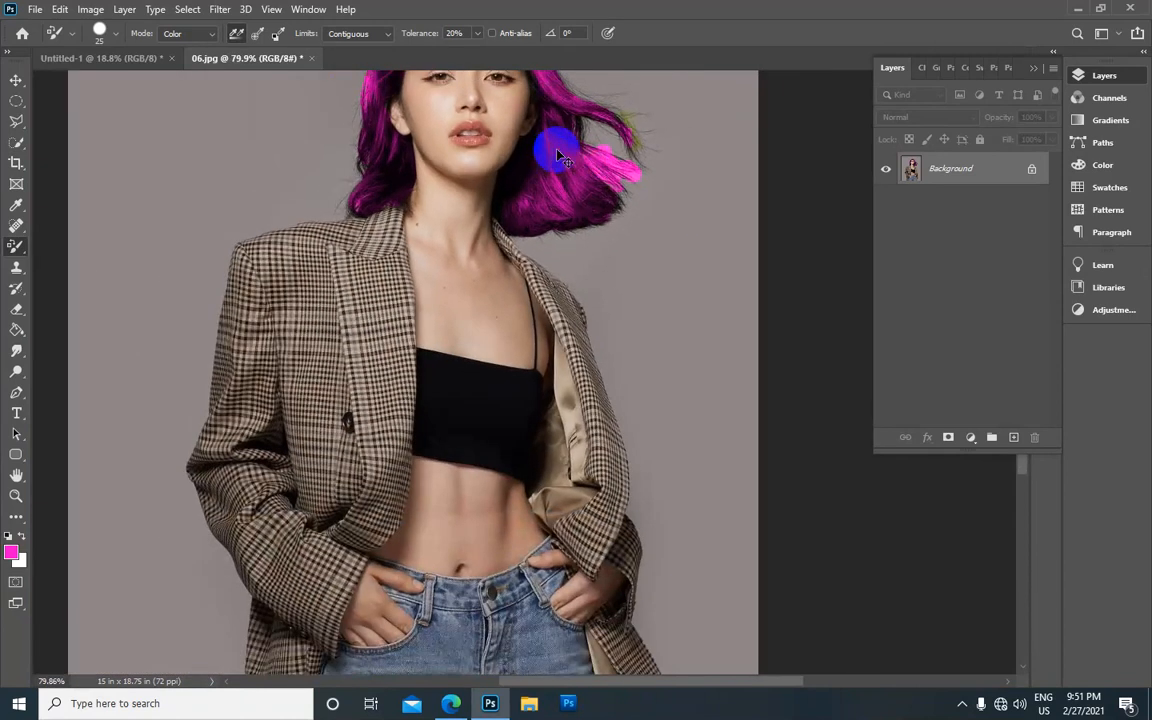
mouse_move(560, 155)
mouse_down()
mouse_move(582, 149)
mouse_move(610, 166)
mouse_up()
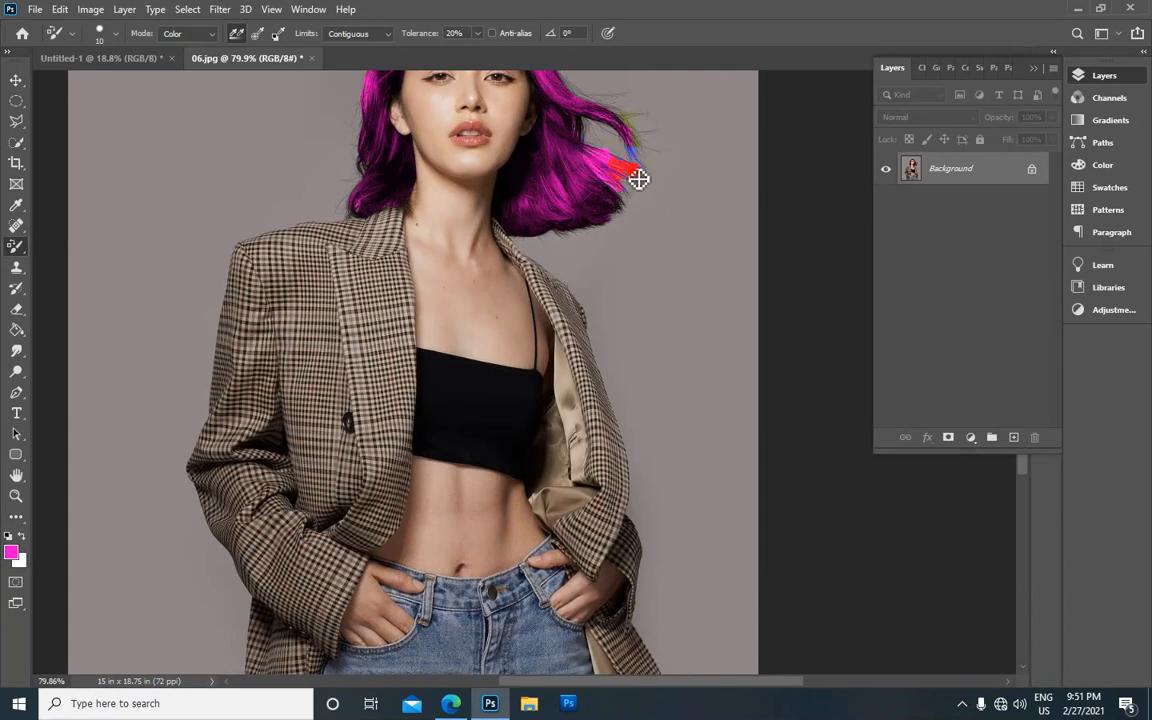
scroll(620, 172, down, 2)
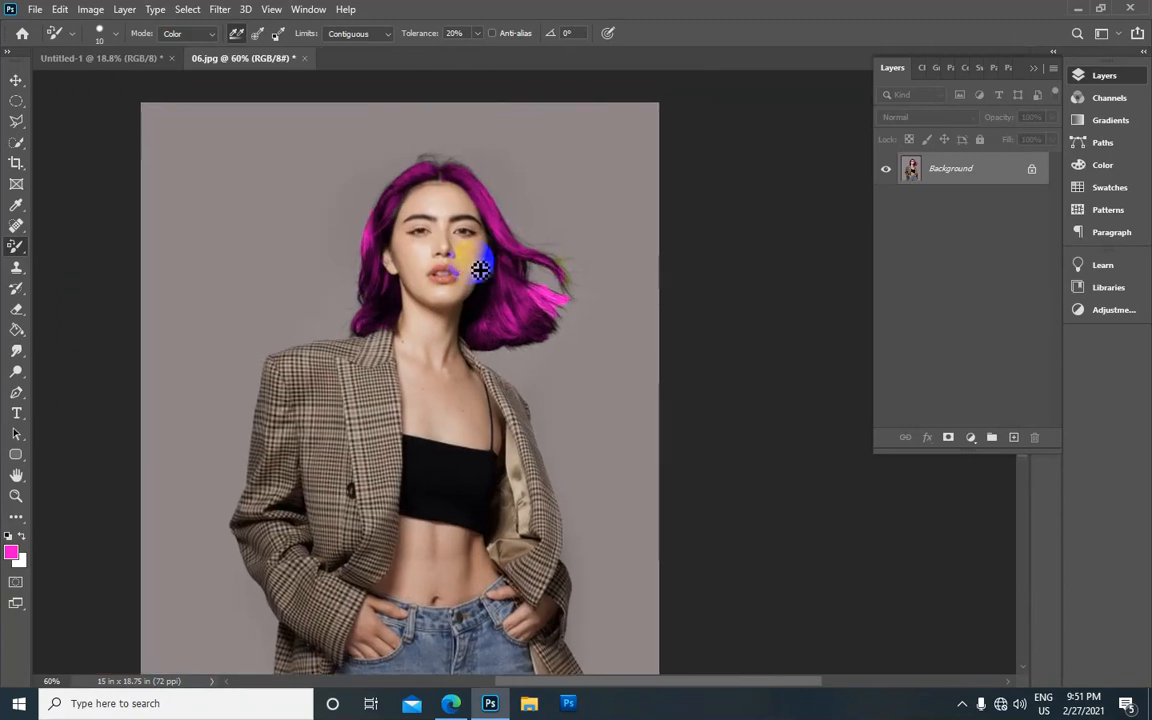
scroll(477, 268, down, 2)
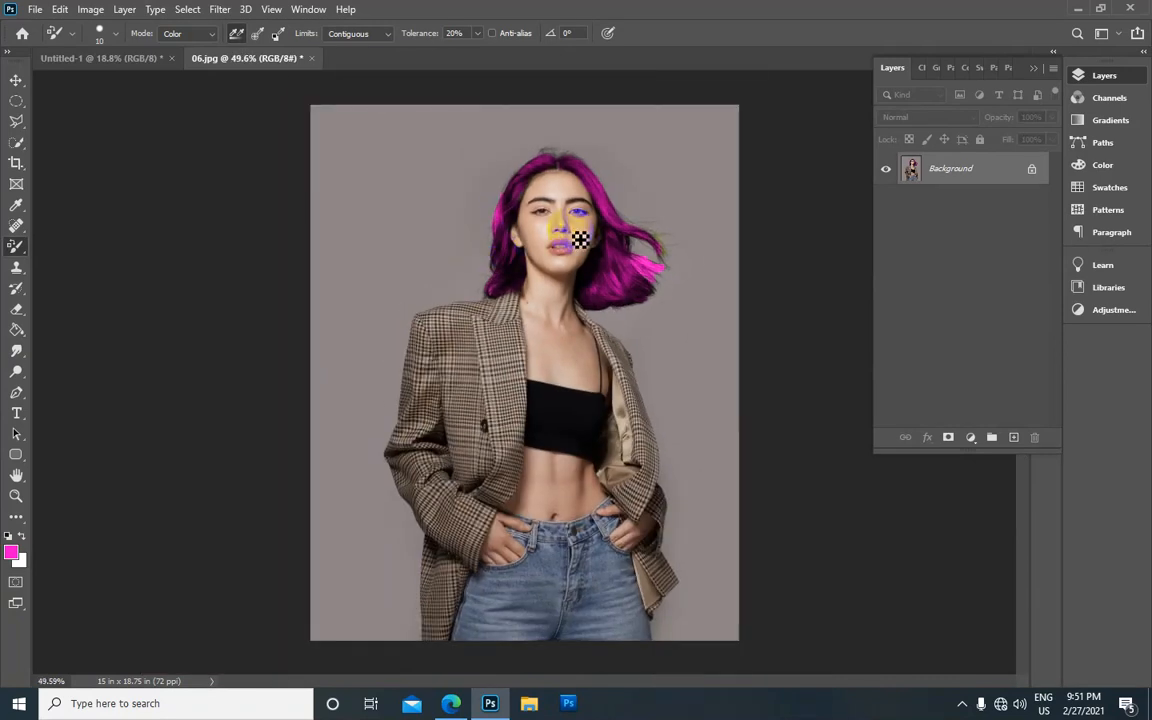
Set the foreground colour to bright green.
scroll(580, 240, up, 1)
scroll(565, 239, up, 1)
scroll(564, 239, down, 1)
scroll(565, 239, up, 1)
scroll(568, 238, down, 1)
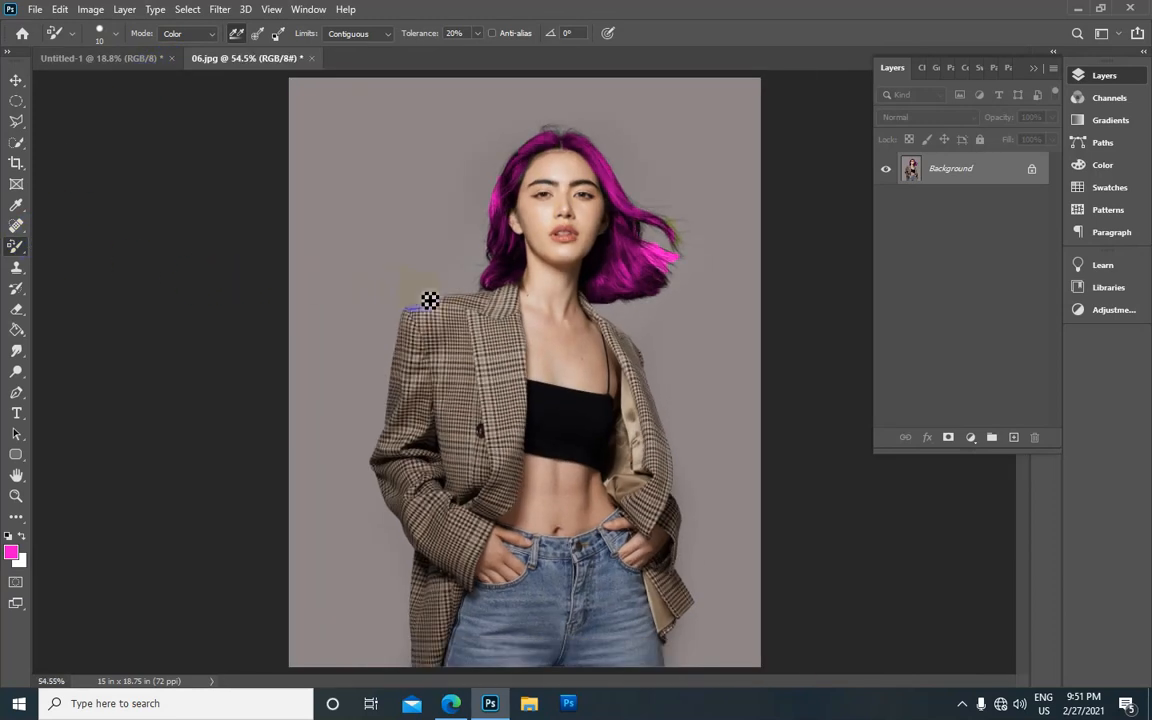
click(508, 355)
scroll(513, 363, up, 3)
drag(567, 396, 376, 262)
scroll(394, 303, up, 1)
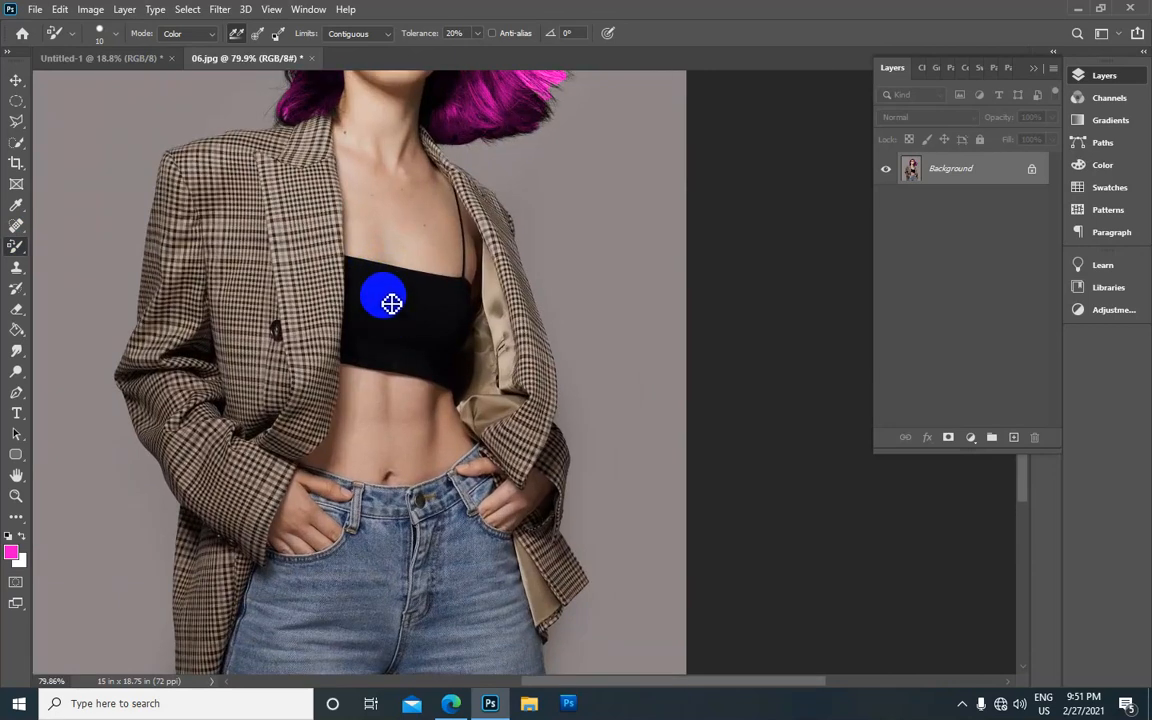
click(13, 554)
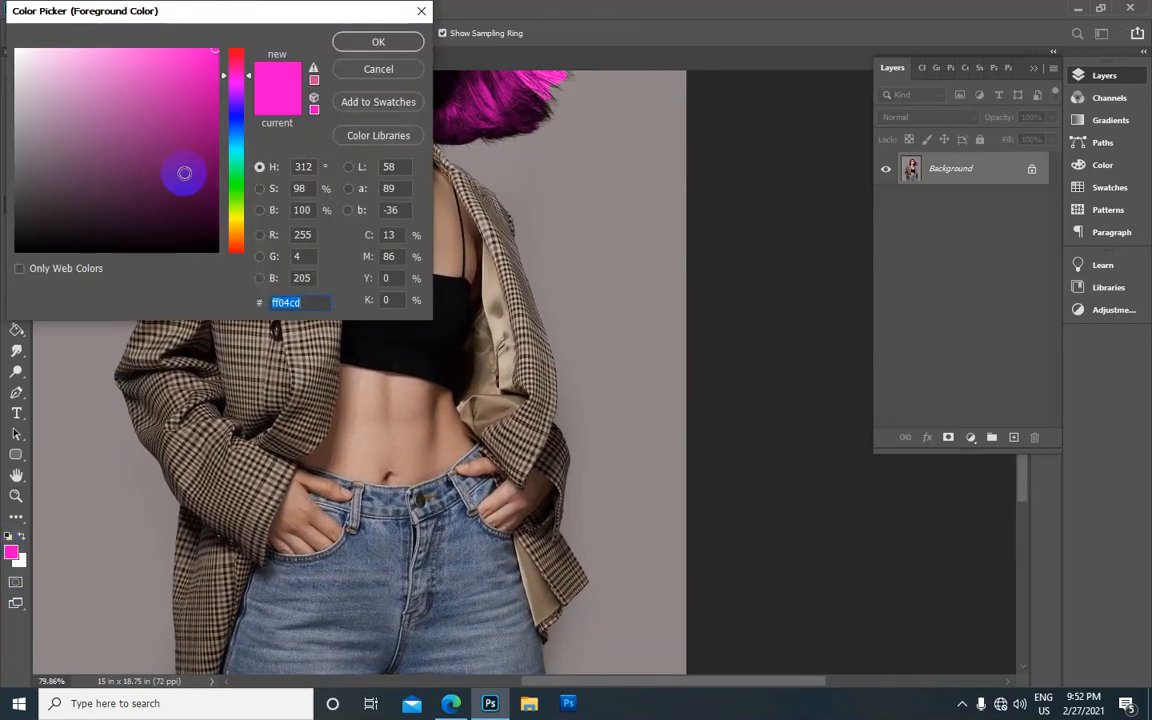
click(233, 203)
click(380, 40)
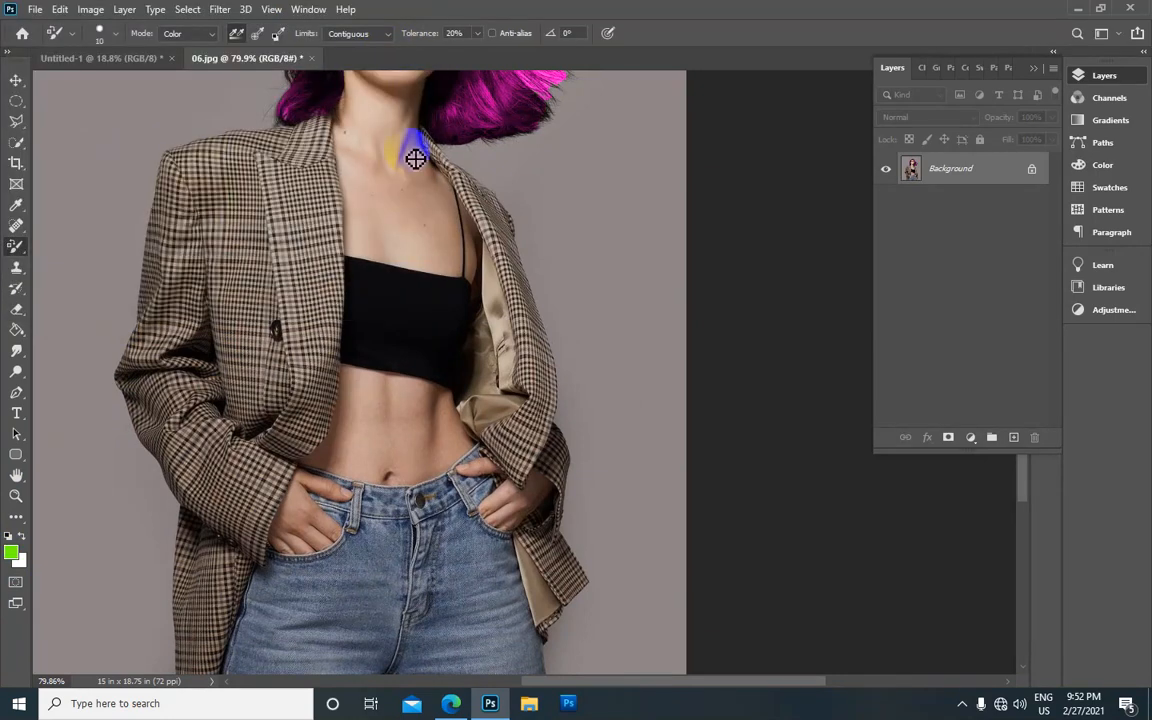
Recolour the neck and chest skin green with a 35 px Color Replacement brush.
scroll(407, 194, up, 3)
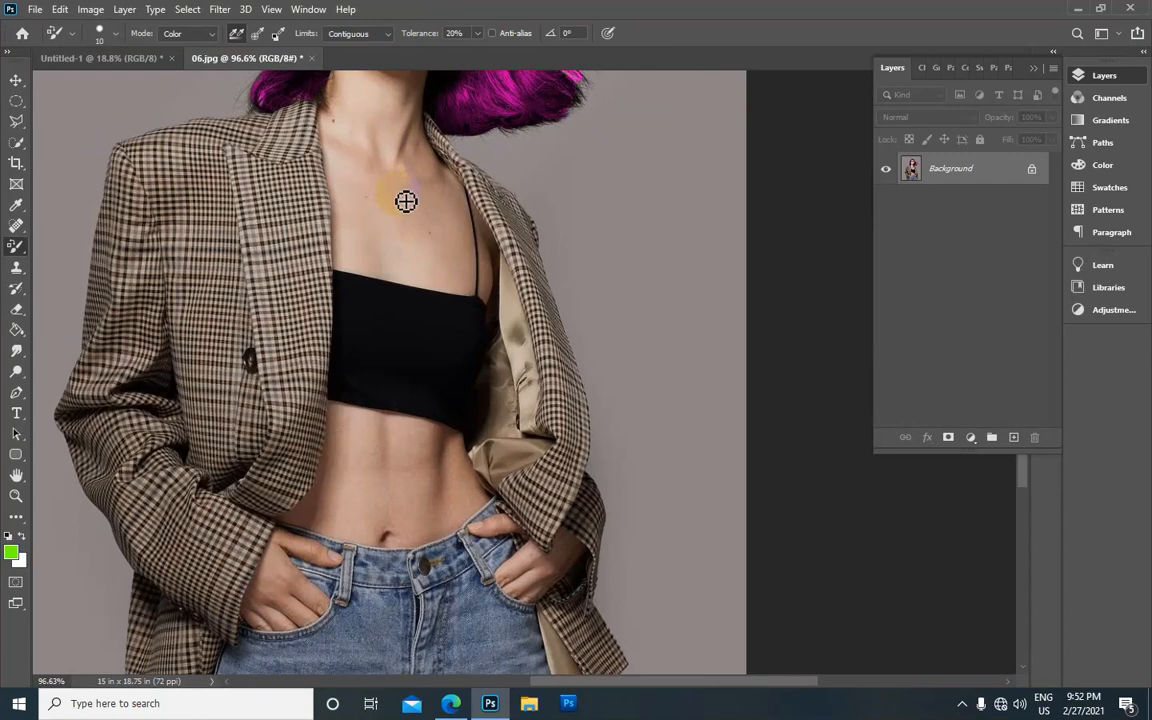
scroll(387, 161, down, 2)
drag(387, 155, 386, 244)
scroll(385, 244, up, 2)
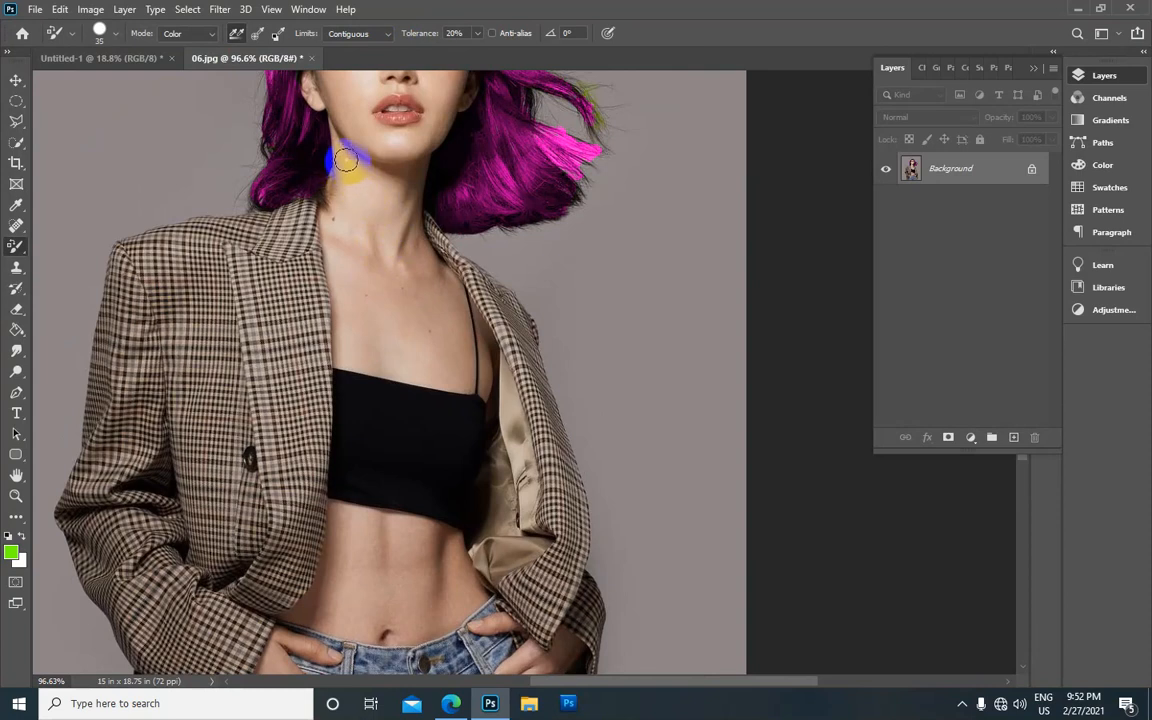
mouse_move(345, 171)
mouse_down()
mouse_move(330, 257)
mouse_move(329, 233)
mouse_move(340, 350)
mouse_move(344, 217)
mouse_move(365, 367)
mouse_move(336, 359)
mouse_move(387, 374)
mouse_move(372, 243)
mouse_move(373, 359)
mouse_move(376, 178)
mouse_move(364, 226)
mouse_move(364, 181)
mouse_move(403, 185)
mouse_move(412, 372)
mouse_move(449, 376)
mouse_move(442, 300)
mouse_move(438, 378)
mouse_move(431, 263)
mouse_move(432, 282)
mouse_move(416, 232)
mouse_move(459, 375)
mouse_up()
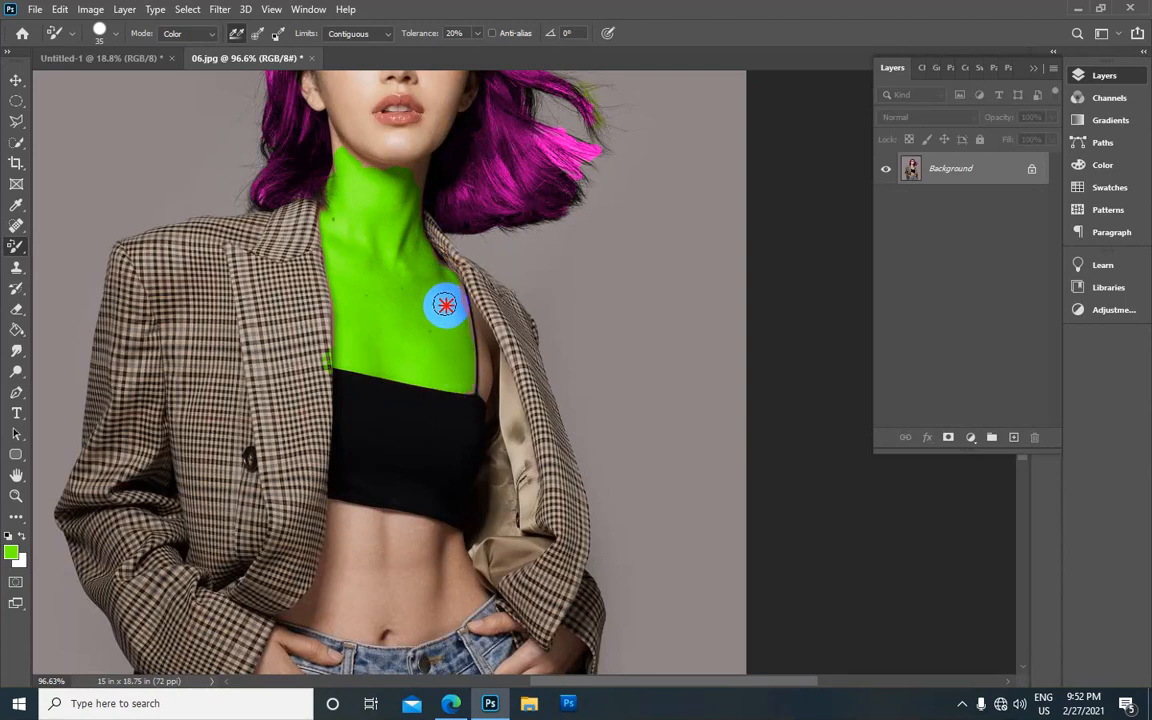
Undo the green recolouring of the neck and chest and review the whole portrait.
key(ctrl+0)
drag(549, 274, 604, 305)
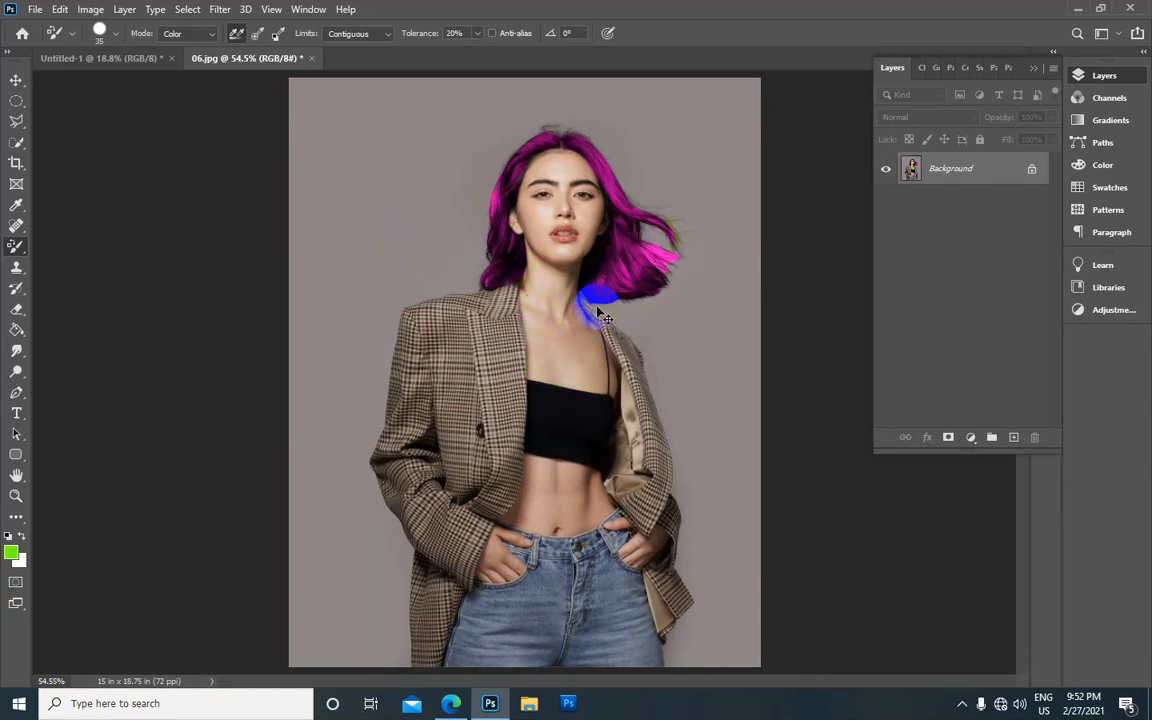
scroll(600, 316, down, 4)
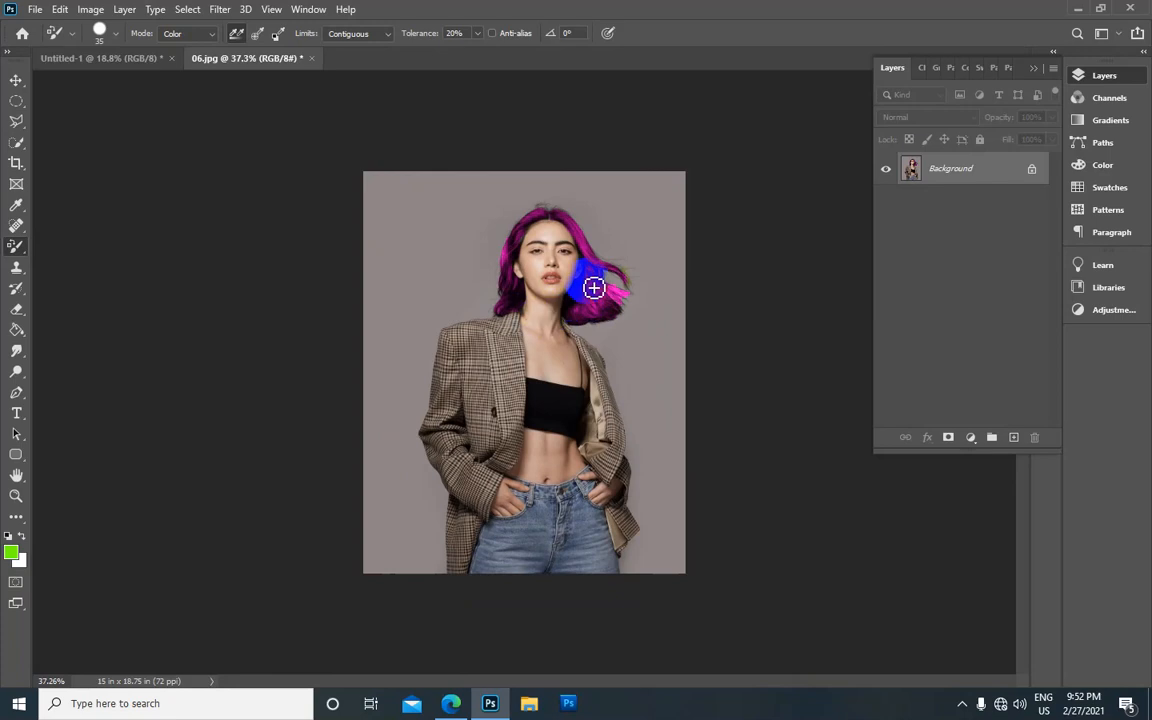
scroll(500, 298, up, 1)
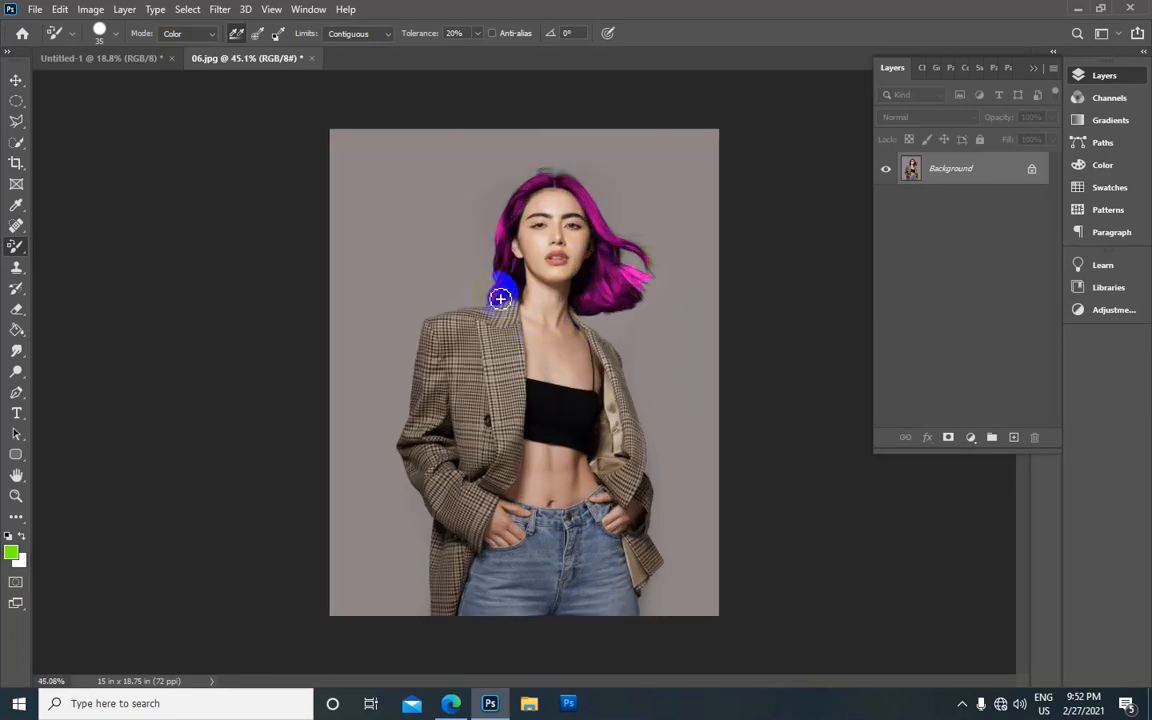
scroll(479, 324, up, 1)
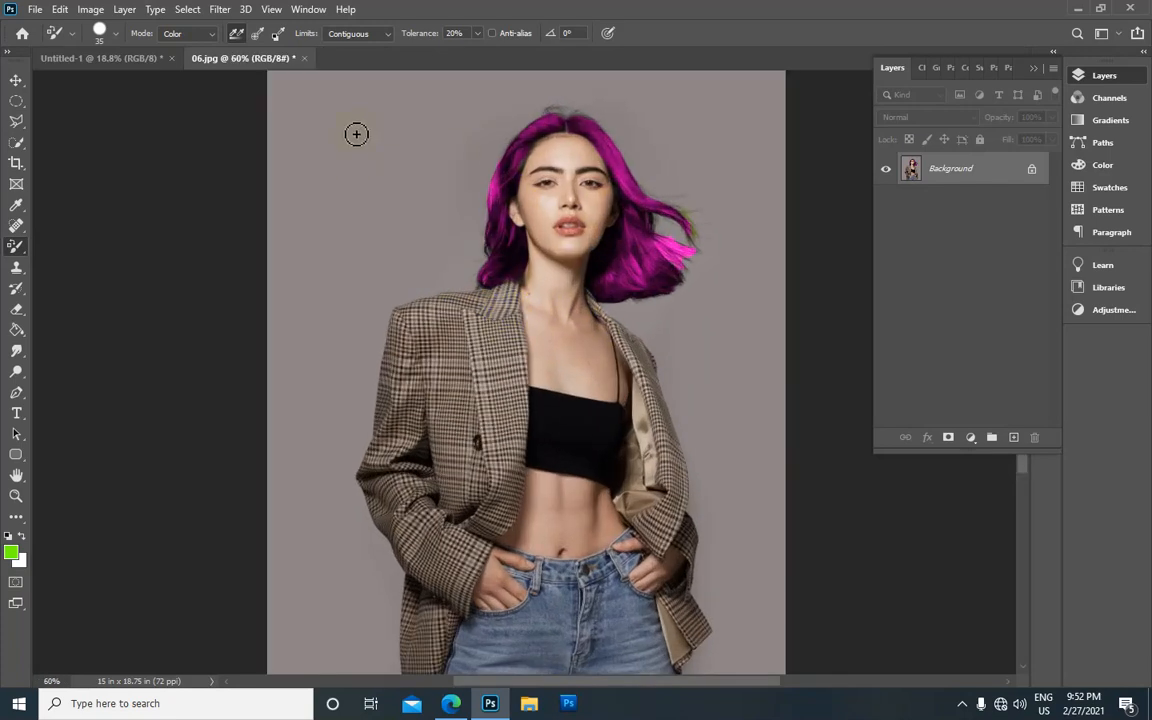
Save the photo to the computer's Desktop as JPEG 06.jpg, replacing the existing file, with quality 12 and Progressive format.
click(36, 9)
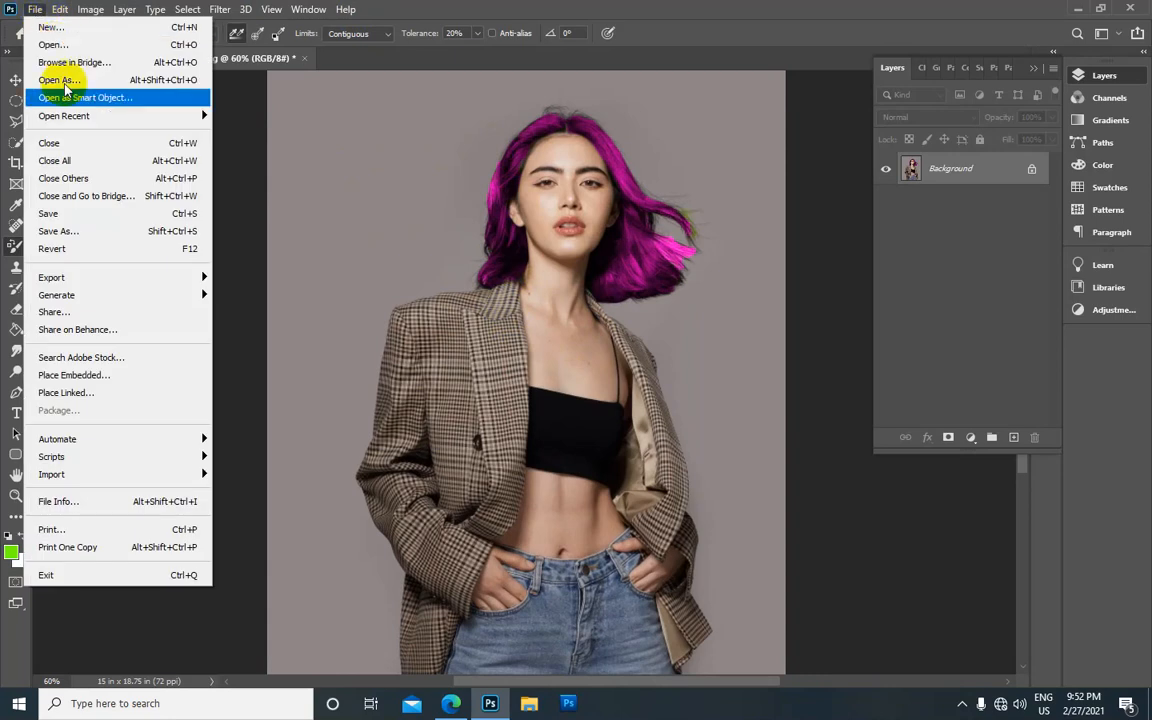
click(71, 232)
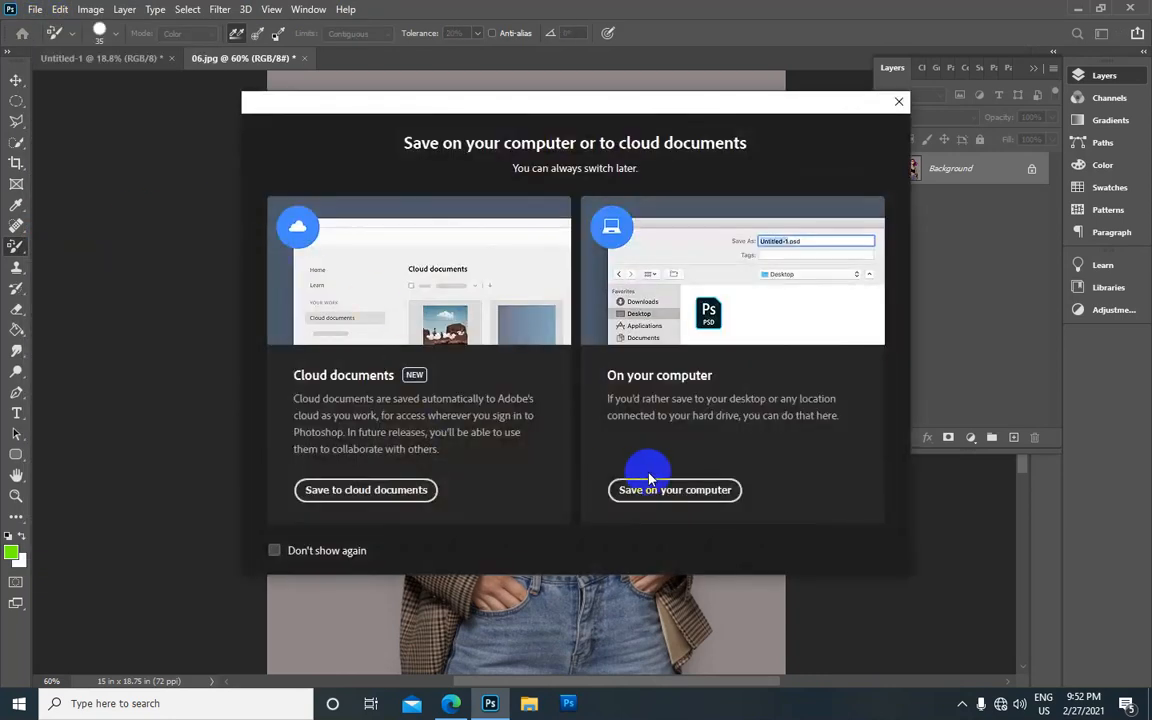
click(668, 494)
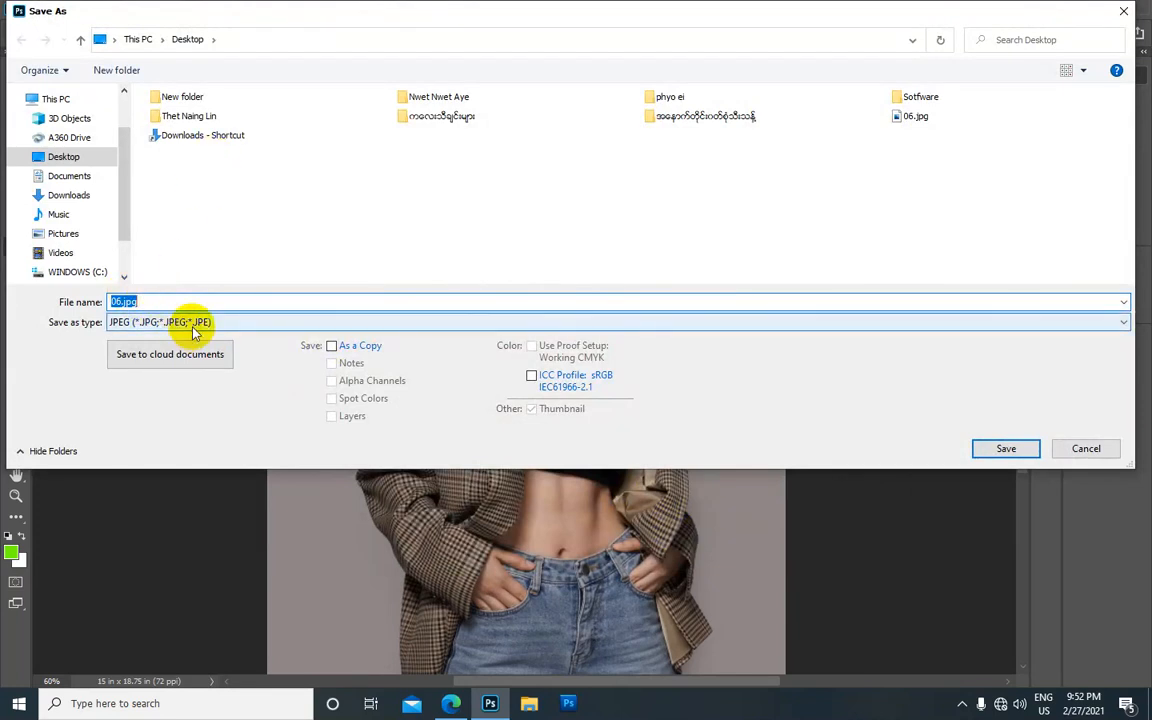
click(166, 325)
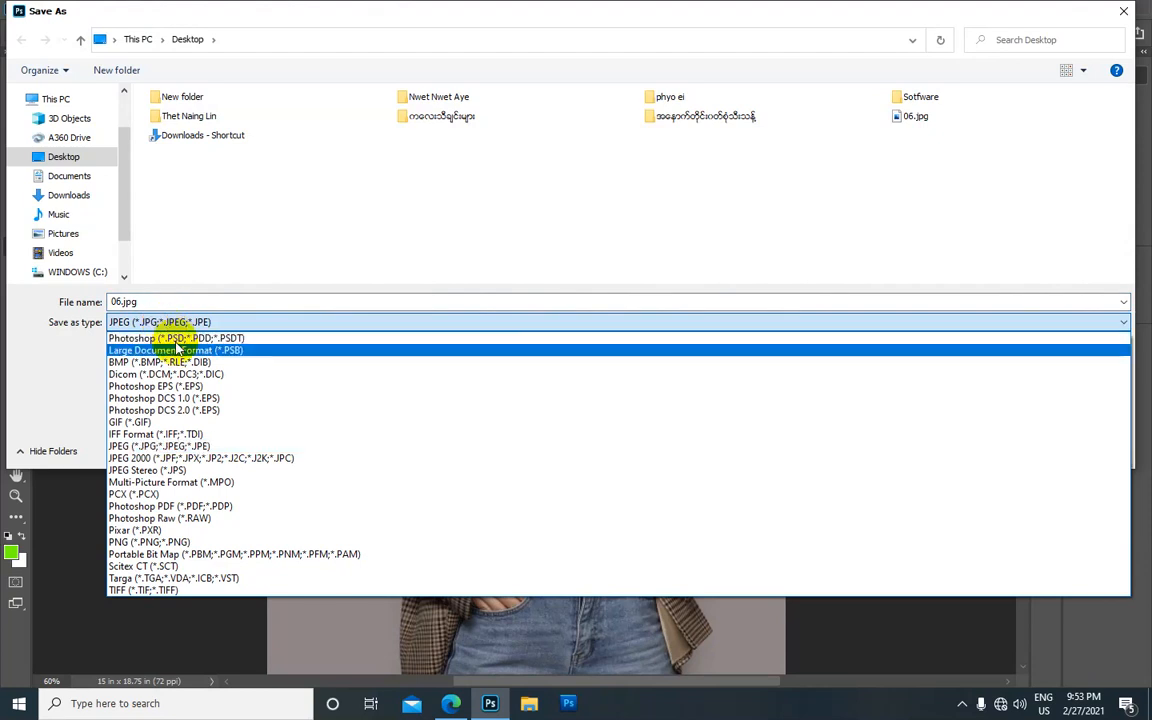
click(197, 449)
click(1022, 452)
click(610, 353)
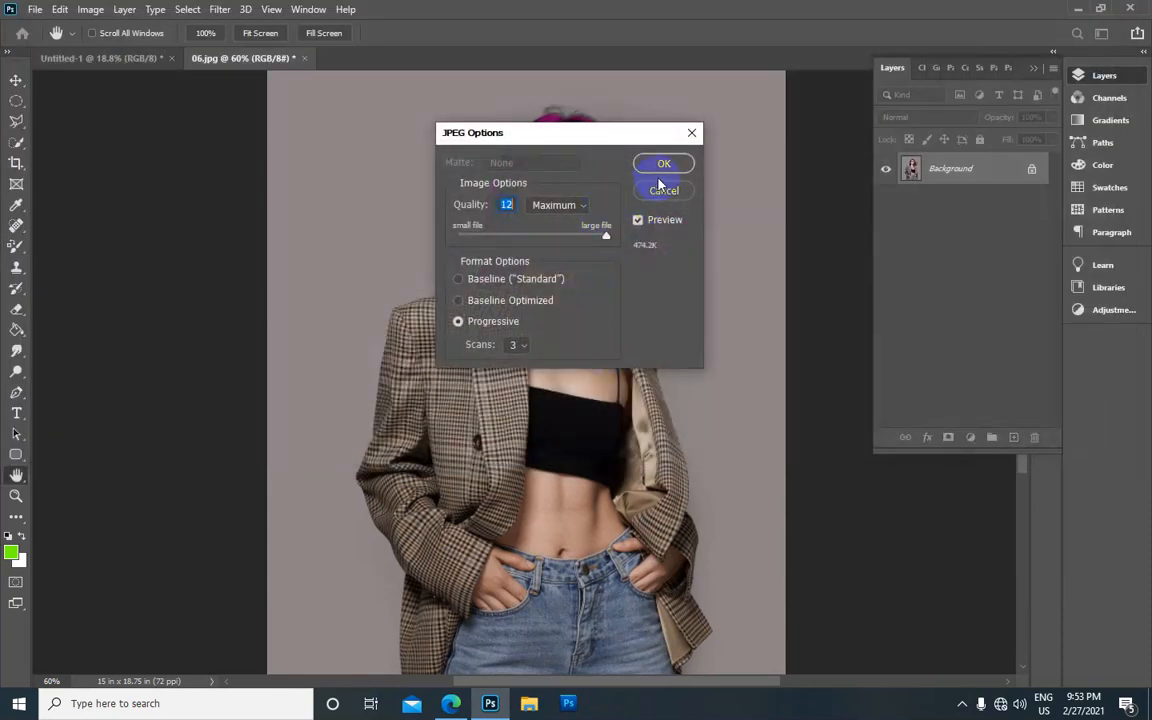
click(673, 172)
key(ctrl+0)
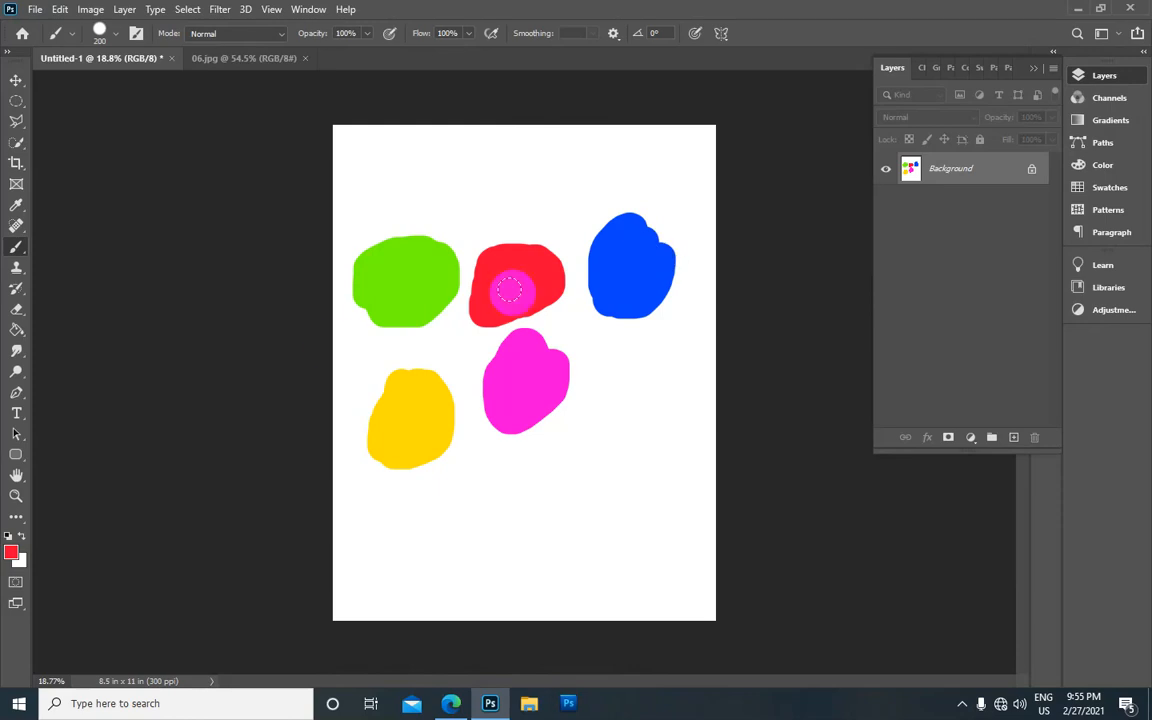
In the Untitled-1 document, activate the Mixer Brush tool with the Custom blending preset.
drag(25, 255, 91, 299)
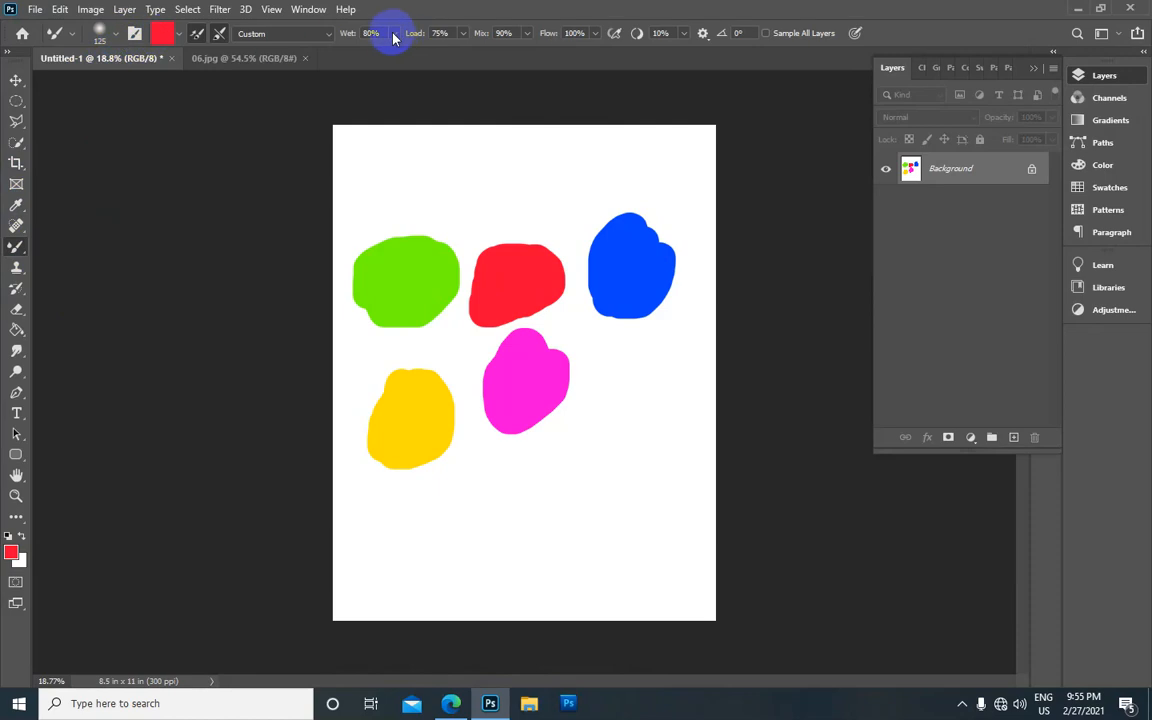
click(331, 36)
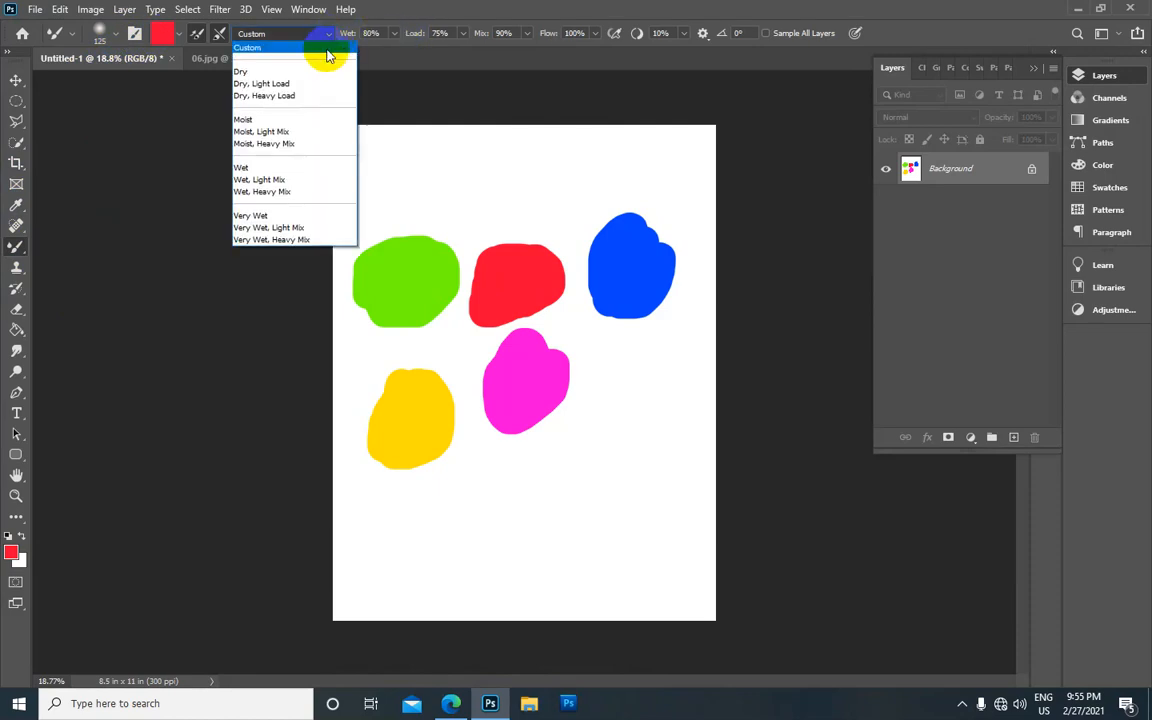
click(327, 55)
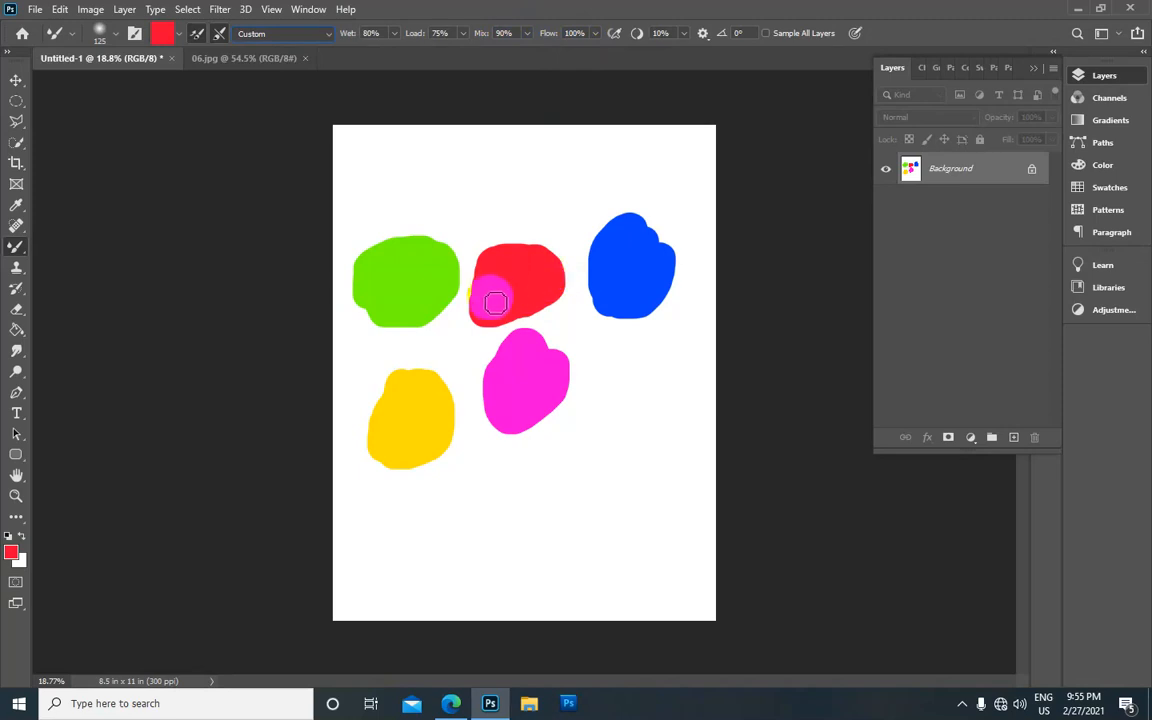
Try blending the five colour patches together with the Mixer Brush at 90% mix, and undo the strokes.
mouse_move(492, 285)
mouse_down()
mouse_move(441, 267)
mouse_move(461, 272)
mouse_move(428, 289)
mouse_move(518, 281)
mouse_move(450, 287)
mouse_move(453, 268)
mouse_move(474, 290)
mouse_move(424, 285)
mouse_move(458, 264)
mouse_move(474, 300)
mouse_move(407, 326)
mouse_move(399, 308)
mouse_move(458, 270)
mouse_move(404, 290)
mouse_move(421, 264)
mouse_move(469, 266)
mouse_move(439, 269)
mouse_move(443, 252)
mouse_move(504, 267)
mouse_move(482, 311)
mouse_move(410, 298)
mouse_move(448, 300)
mouse_move(420, 269)
mouse_move(399, 277)
mouse_move(392, 307)
mouse_move(409, 263)
mouse_move(438, 247)
mouse_move(426, 270)
mouse_move(375, 270)
mouse_move(398, 241)
mouse_move(385, 305)
mouse_move(475, 279)
mouse_move(541, 285)
mouse_move(532, 316)
mouse_move(535, 264)
mouse_move(479, 282)
mouse_move(544, 281)
mouse_up()
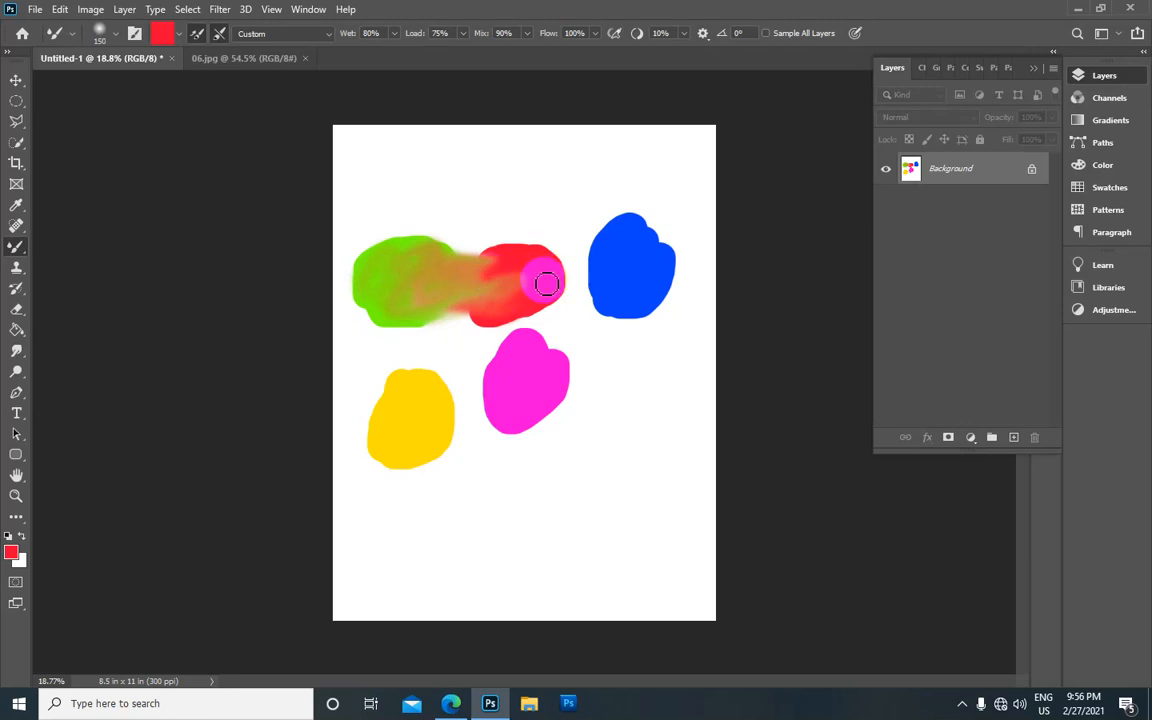
mouse_move(529, 279)
mouse_down()
mouse_move(487, 263)
mouse_move(451, 283)
mouse_move(501, 277)
mouse_move(490, 298)
mouse_move(520, 288)
mouse_move(470, 273)
mouse_move(417, 379)
mouse_move(400, 290)
mouse_move(459, 331)
mouse_move(439, 437)
mouse_move(410, 410)
mouse_move(464, 387)
mouse_move(511, 321)
mouse_move(547, 222)
mouse_move(464, 345)
mouse_move(484, 316)
mouse_move(452, 387)
mouse_move(546, 361)
mouse_move(525, 390)
mouse_move(534, 410)
mouse_move(357, 423)
mouse_move(473, 374)
mouse_move(534, 400)
mouse_move(455, 435)
mouse_move(501, 407)
mouse_move(541, 266)
mouse_move(565, 331)
mouse_move(552, 352)
mouse_move(575, 342)
mouse_move(590, 273)
mouse_move(643, 225)
mouse_move(588, 275)
mouse_move(592, 265)
mouse_move(622, 253)
mouse_move(640, 303)
mouse_move(616, 331)
mouse_move(675, 243)
mouse_move(650, 266)
mouse_move(587, 272)
mouse_move(609, 230)
mouse_move(640, 216)
mouse_move(534, 308)
mouse_move(556, 273)
mouse_move(617, 257)
mouse_move(531, 318)
mouse_move(415, 287)
mouse_move(411, 262)
mouse_move(401, 286)
mouse_move(361, 309)
mouse_move(419, 238)
mouse_move(359, 296)
mouse_move(369, 270)
mouse_move(447, 284)
mouse_move(408, 338)
mouse_move(451, 267)
mouse_move(483, 301)
mouse_move(443, 405)
mouse_move(345, 422)
mouse_move(417, 420)
mouse_move(417, 450)
mouse_move(543, 399)
mouse_move(562, 405)
mouse_move(562, 370)
mouse_up()
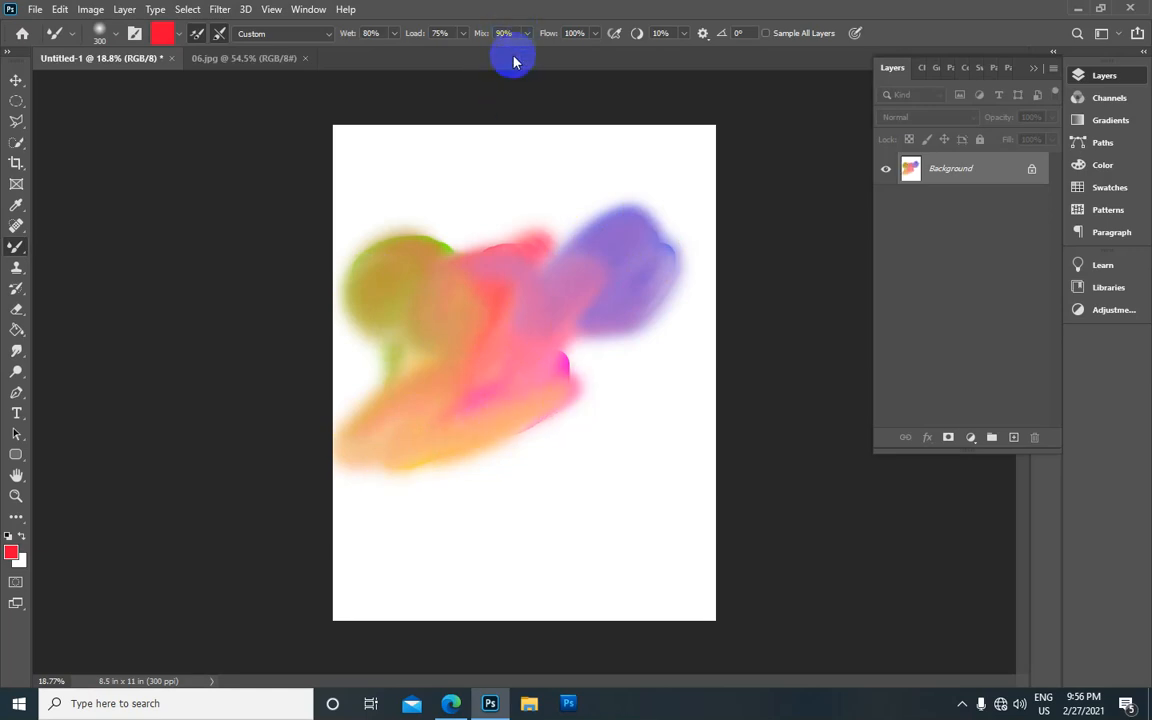
key(ctrl+z)
key(ctrl+z)
key(ctrl+z)
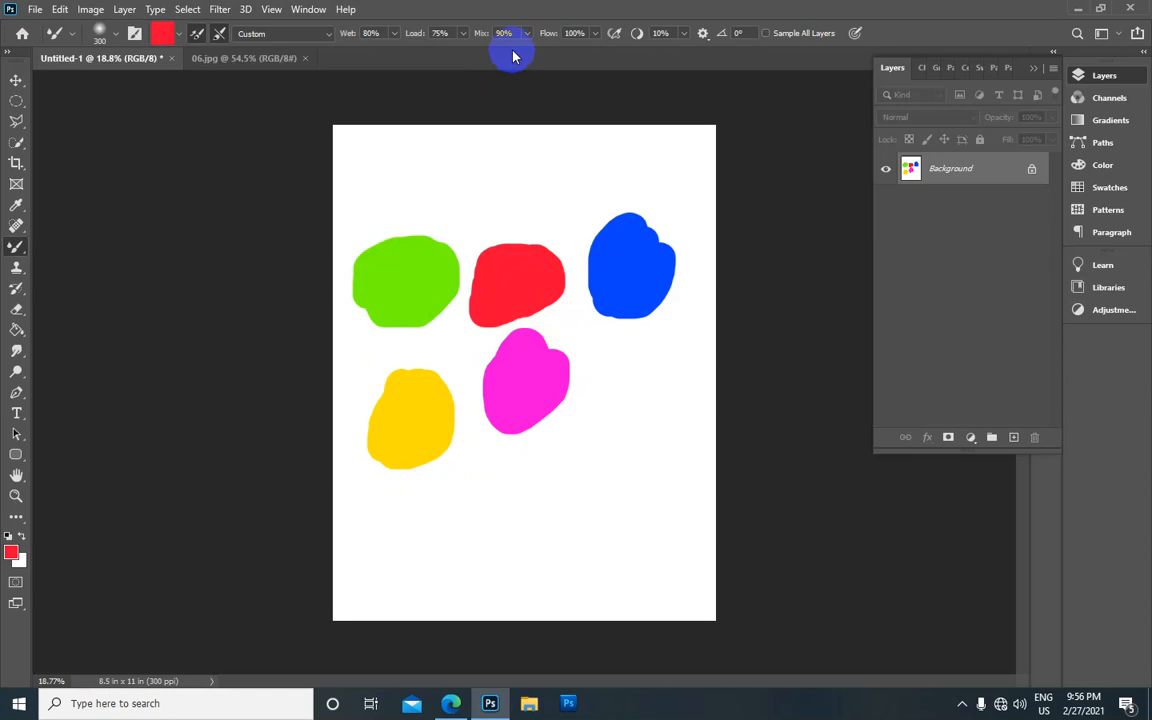
Set the mix to 50% and blend the green, red, blue, yellow and magenta patches with the 300 px Mixer Brush.
text(5)
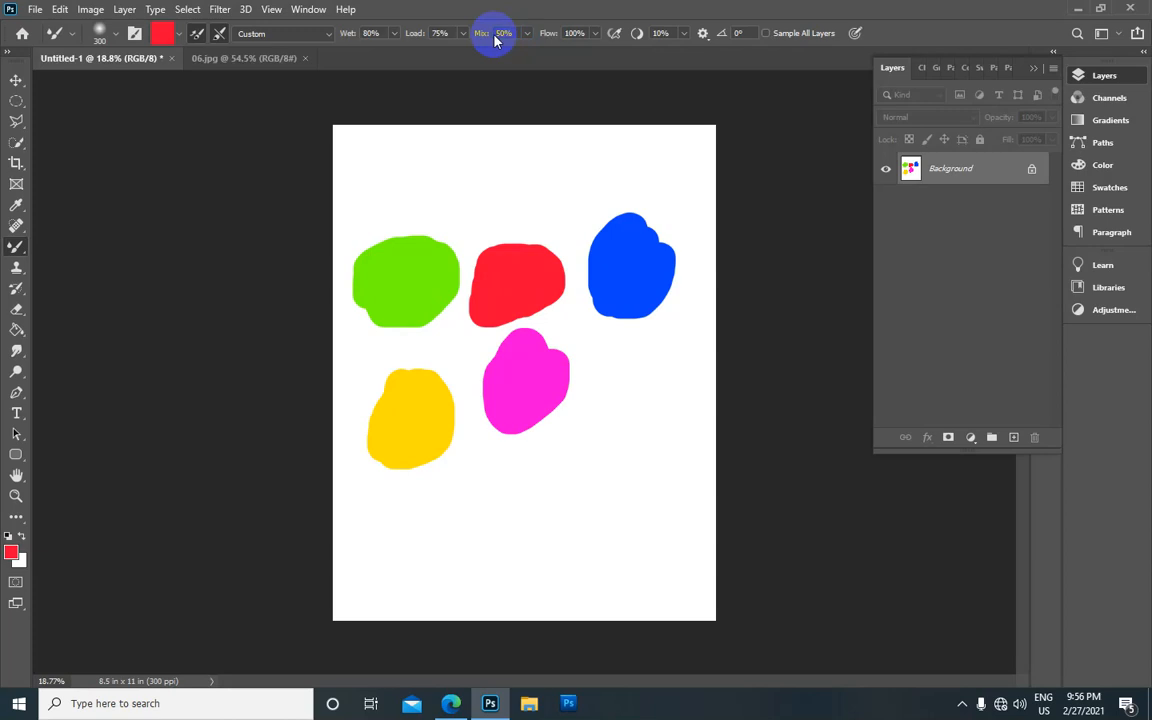
scroll(494, 41, up, 2)
mouse_move(402, 269)
mouse_down()
mouse_move(457, 278)
mouse_move(437, 299)
mouse_move(452, 273)
mouse_move(477, 270)
mouse_move(415, 284)
mouse_move(385, 236)
mouse_move(397, 294)
mouse_move(370, 304)
mouse_move(405, 240)
mouse_move(372, 275)
mouse_move(314, 260)
mouse_move(376, 250)
mouse_move(397, 297)
mouse_move(455, 303)
mouse_move(501, 242)
mouse_move(534, 274)
mouse_move(523, 402)
mouse_move(497, 424)
mouse_move(512, 443)
mouse_move(577, 375)
mouse_move(371, 369)
mouse_move(389, 410)
mouse_move(353, 468)
mouse_move(372, 430)
mouse_move(465, 406)
mouse_move(439, 351)
mouse_move(367, 410)
mouse_move(400, 289)
mouse_move(383, 295)
mouse_move(412, 383)
mouse_move(442, 326)
mouse_move(500, 301)
mouse_move(523, 323)
mouse_move(463, 357)
mouse_move(573, 246)
mouse_move(555, 255)
mouse_move(627, 226)
mouse_move(636, 289)
mouse_move(534, 325)
mouse_move(695, 200)
mouse_move(612, 247)
mouse_move(558, 258)
mouse_move(708, 239)
mouse_move(692, 262)
mouse_move(654, 218)
mouse_move(649, 184)
mouse_move(640, 206)
mouse_move(457, 305)
mouse_move(525, 262)
mouse_move(581, 357)
mouse_move(509, 441)
mouse_move(408, 453)
mouse_move(413, 431)
mouse_move(368, 255)
mouse_move(352, 259)
mouse_move(330, 234)
mouse_move(419, 231)
mouse_move(466, 257)
mouse_move(404, 294)
mouse_move(467, 258)
mouse_move(557, 267)
mouse_up()
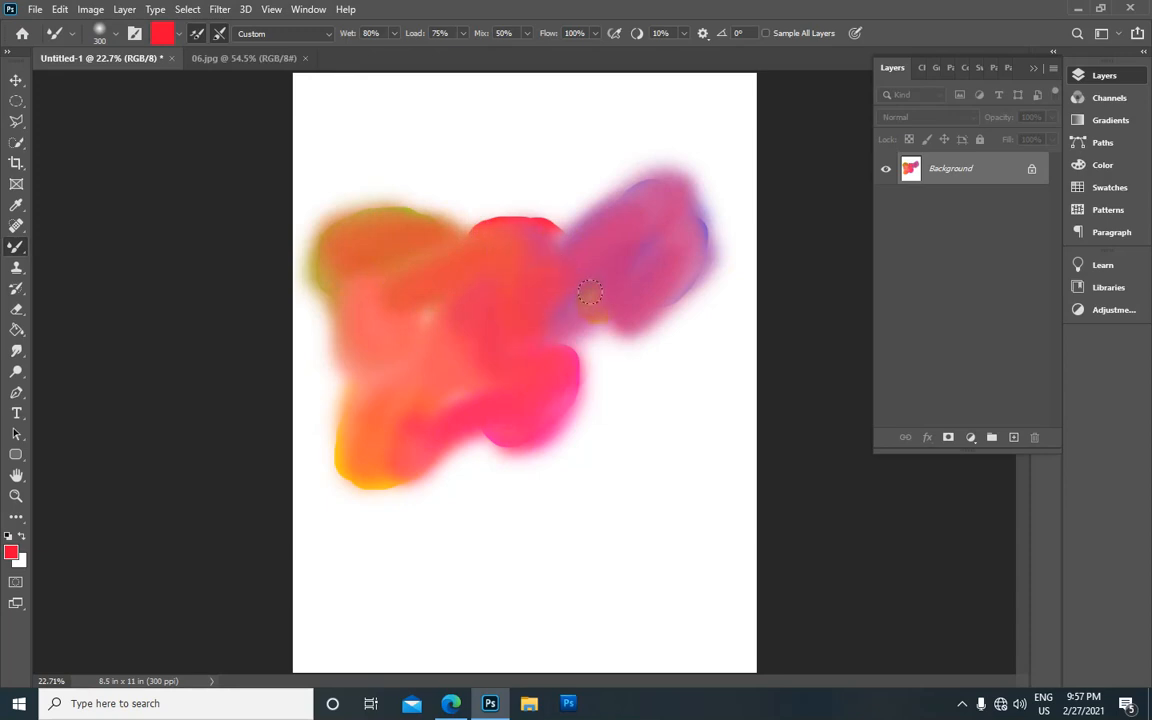
drag(603, 310, 490, 225)
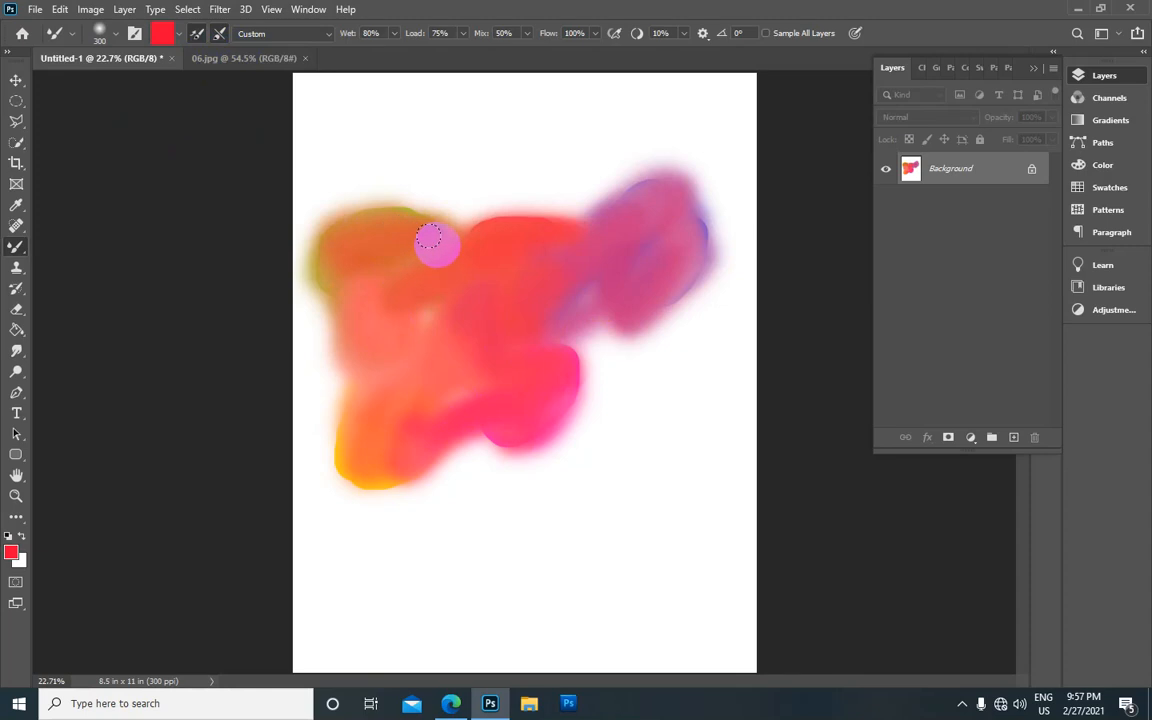
Switch to the 06.jpg portrait document.
click(252, 58)
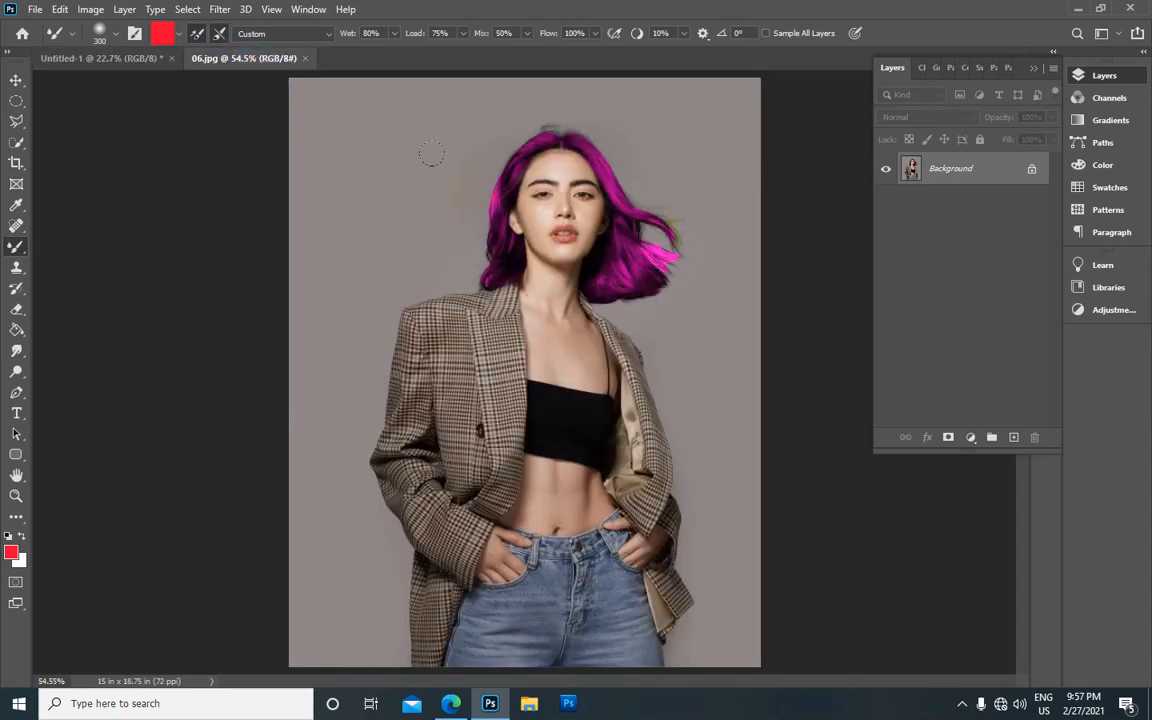